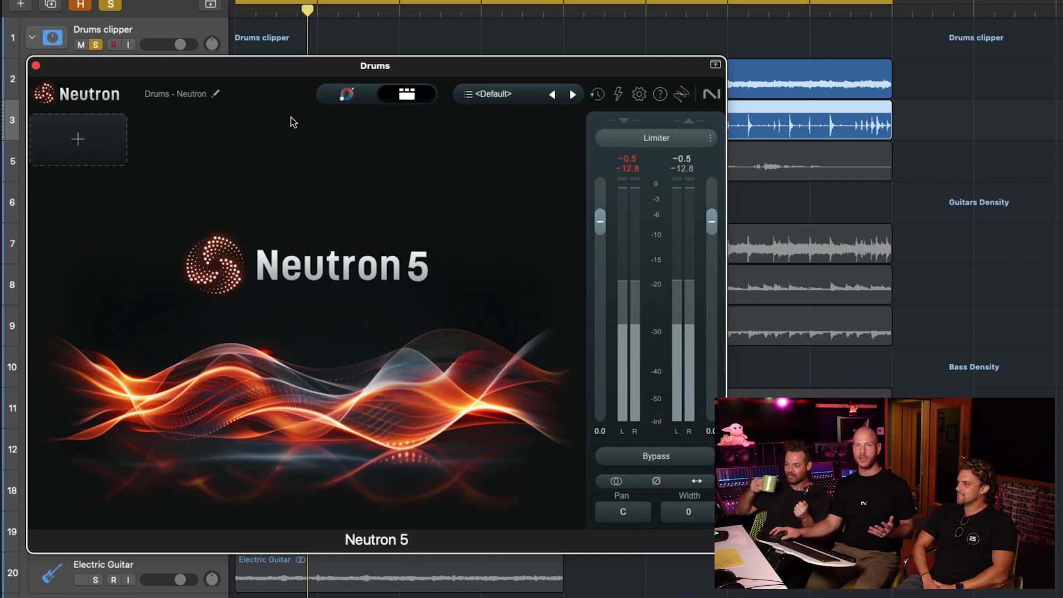
Step: Add a Clipper module to the empty Neutron 5 chain on the Drums track
left_click(116, 147)
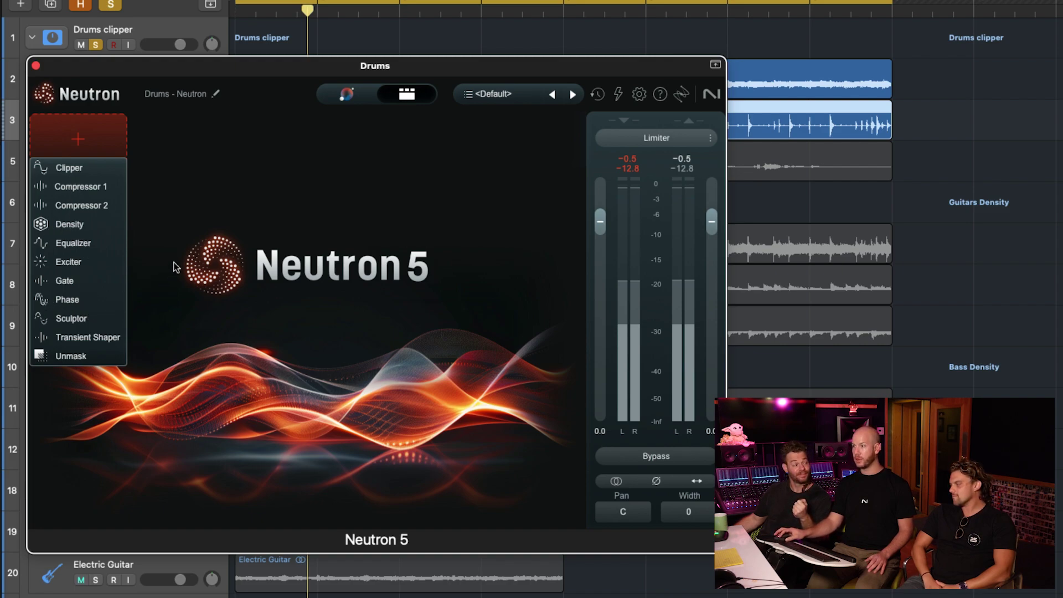
left_click(205, 220)
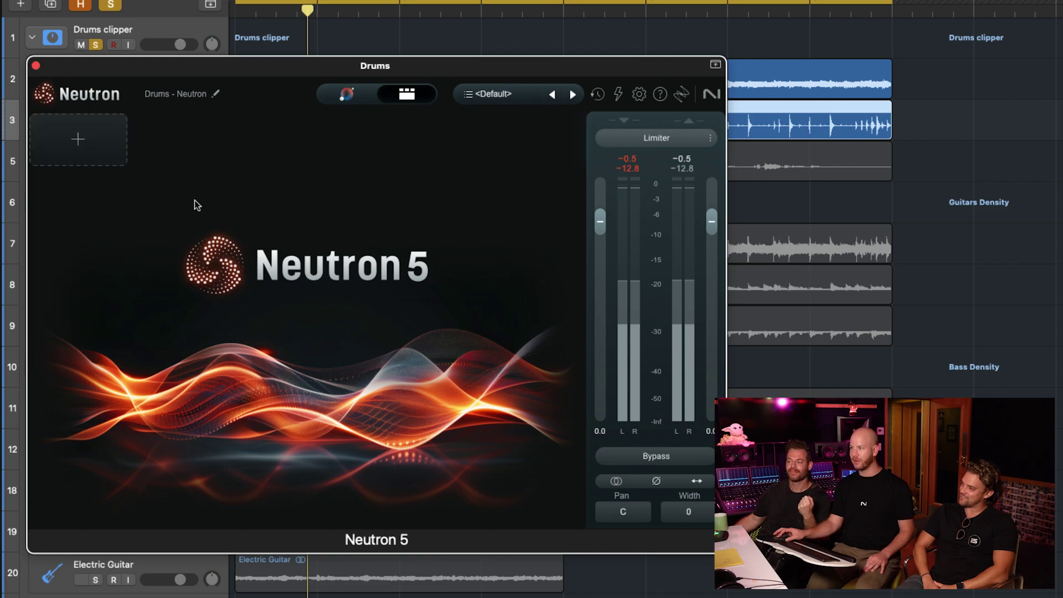
left_click(102, 154)
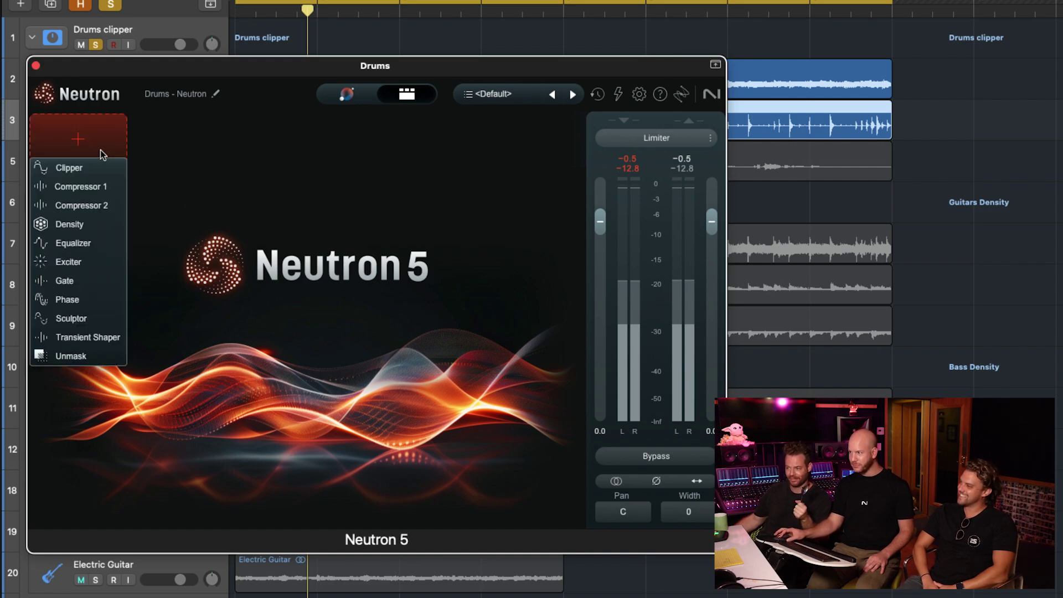
left_click(68, 168)
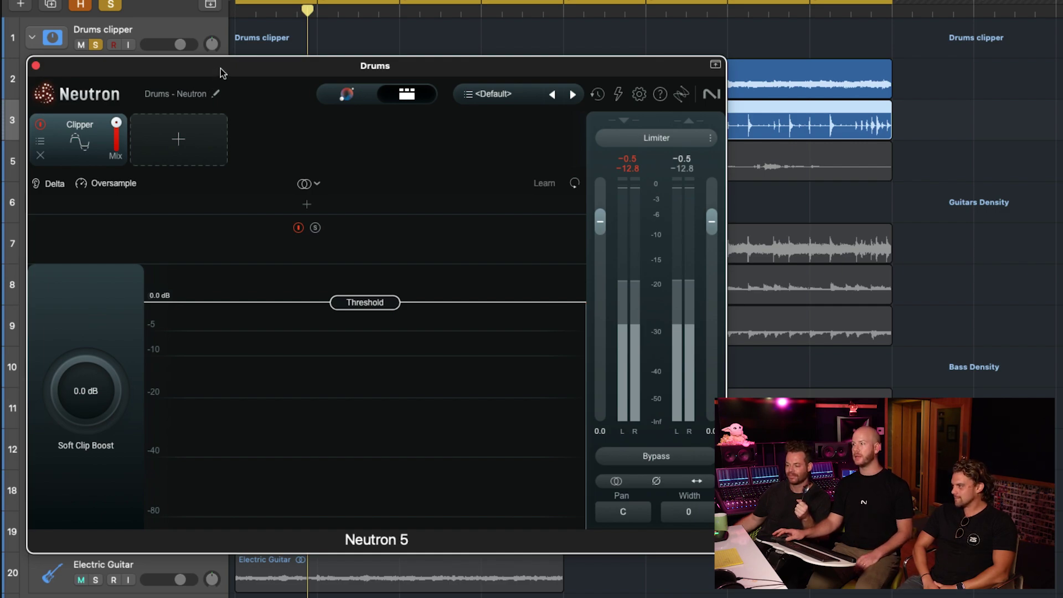
left_click_drag(221, 68, 218, 69)
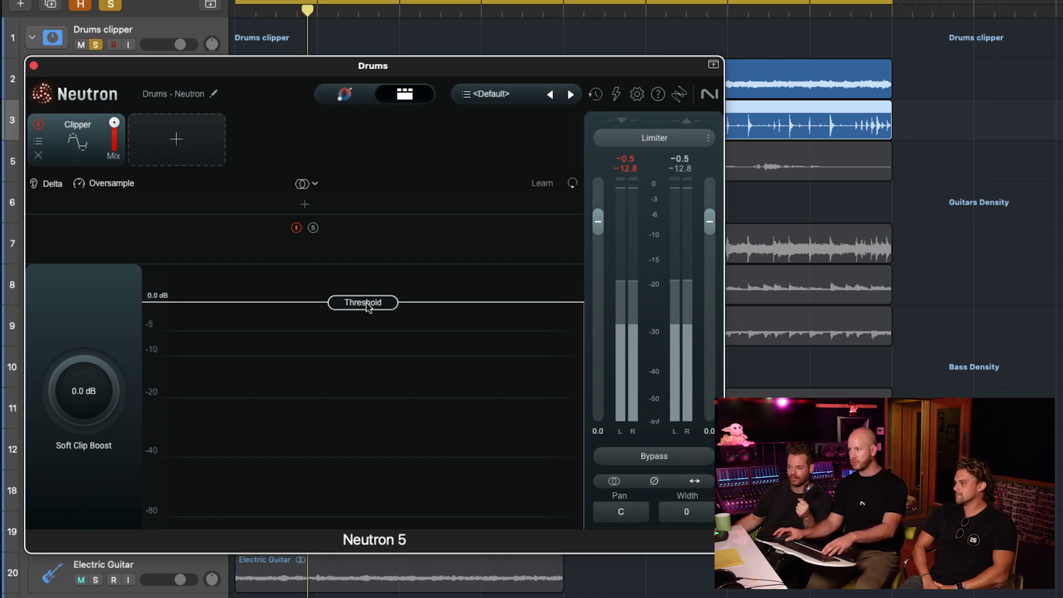
Step: Play the drums, set the Clipper threshold to -7.1 dB, raise Soft Clip Boost to 2.3 dB, and compare with the plug-in bypassed
key("space")
left_click_drag(366, 303, 371, 342)
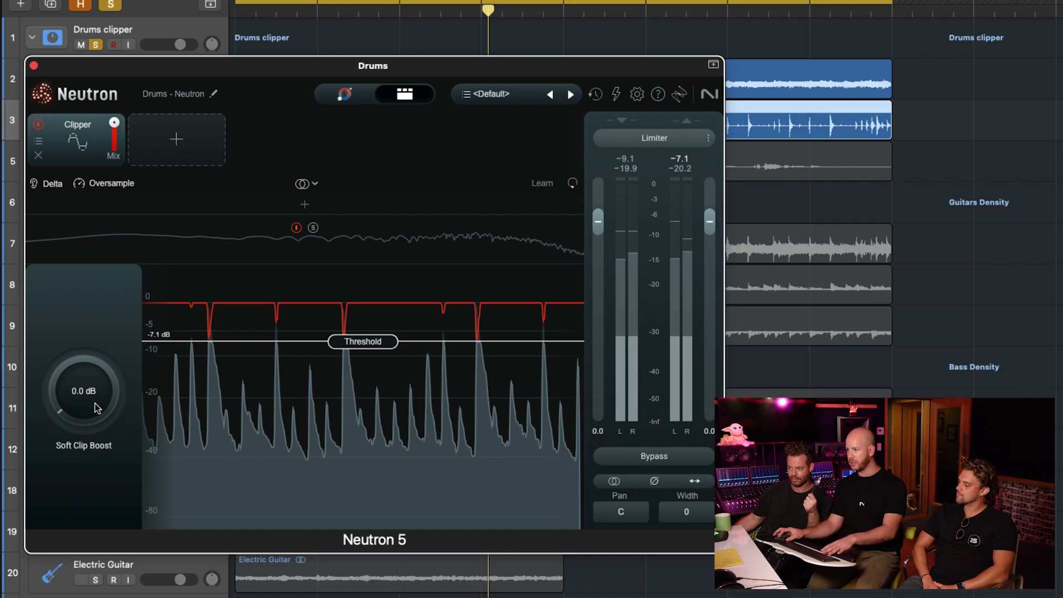
left_click_drag(97, 408, 117, 364)
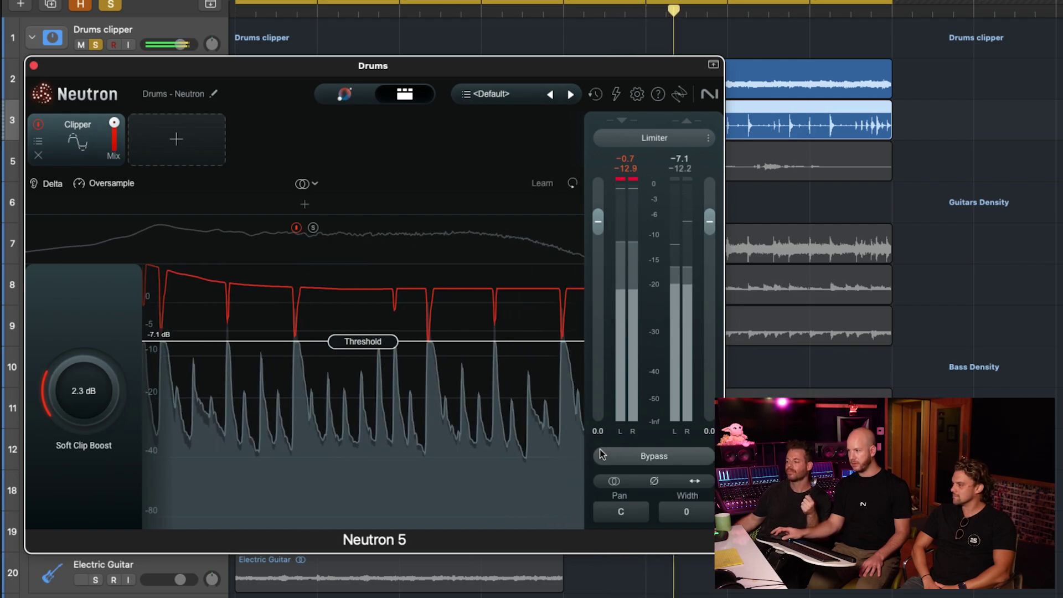
left_click(624, 457)
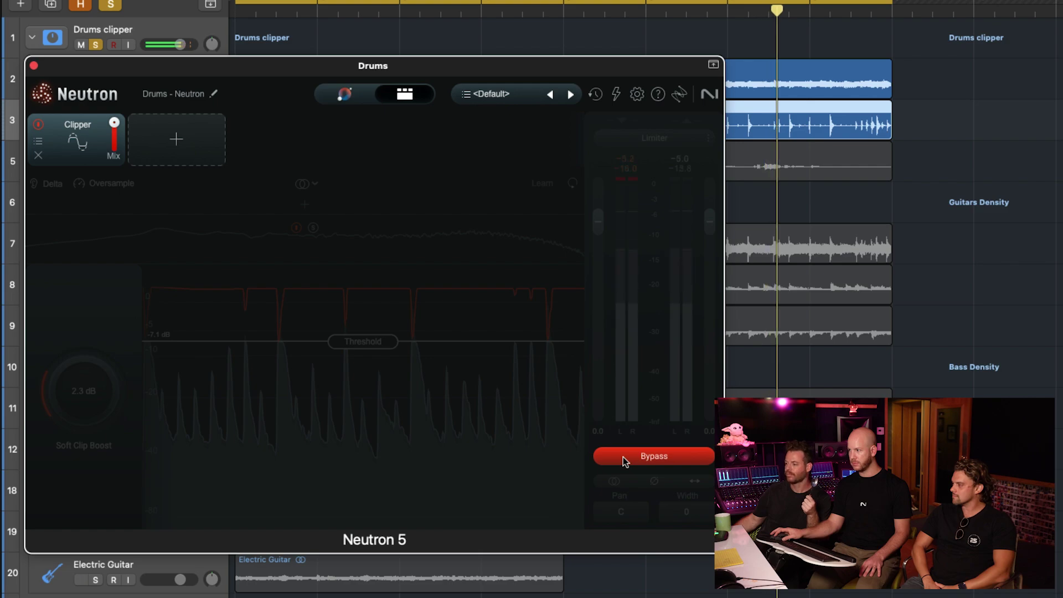
left_click(623, 457)
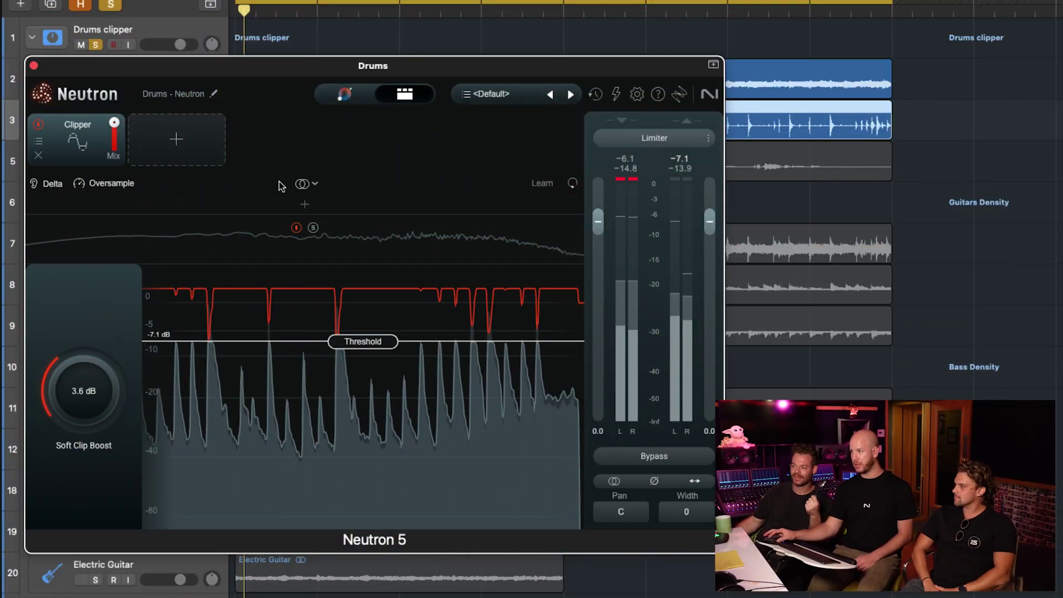
Step: Switch the Clipper to Transient/Sustain mode and reset its Soft Clip Boost and threshold to 0.0 dB
left_click(311, 187)
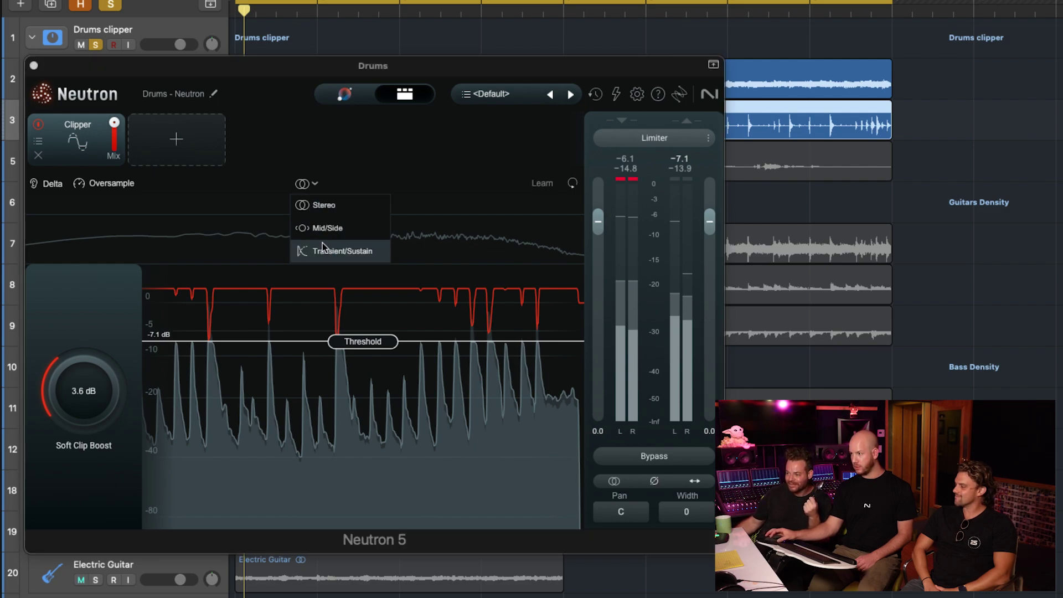
left_click(342, 252)
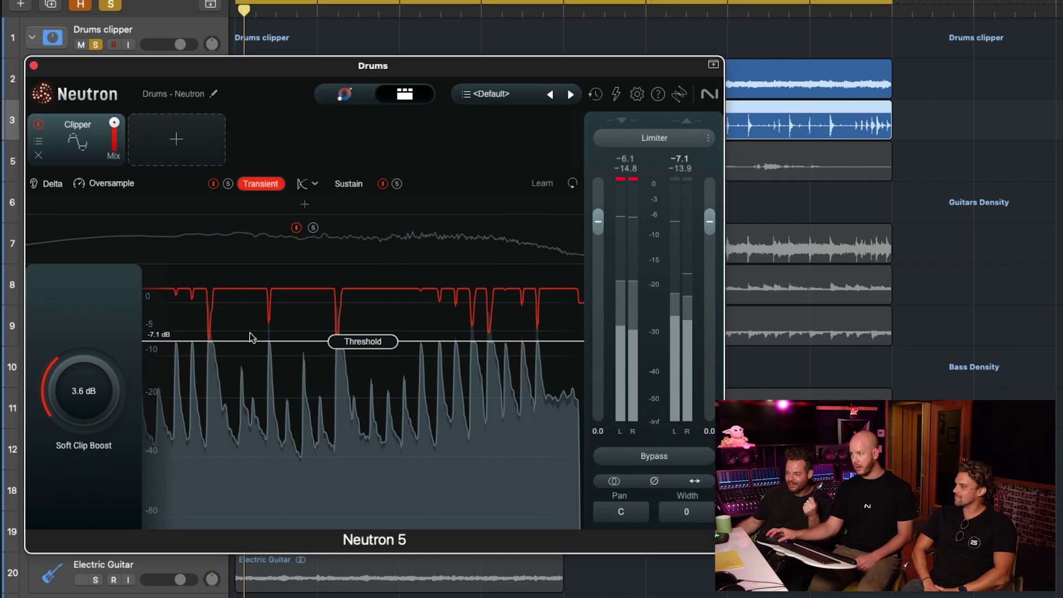
left_click_drag(133, 380, 148, 440)
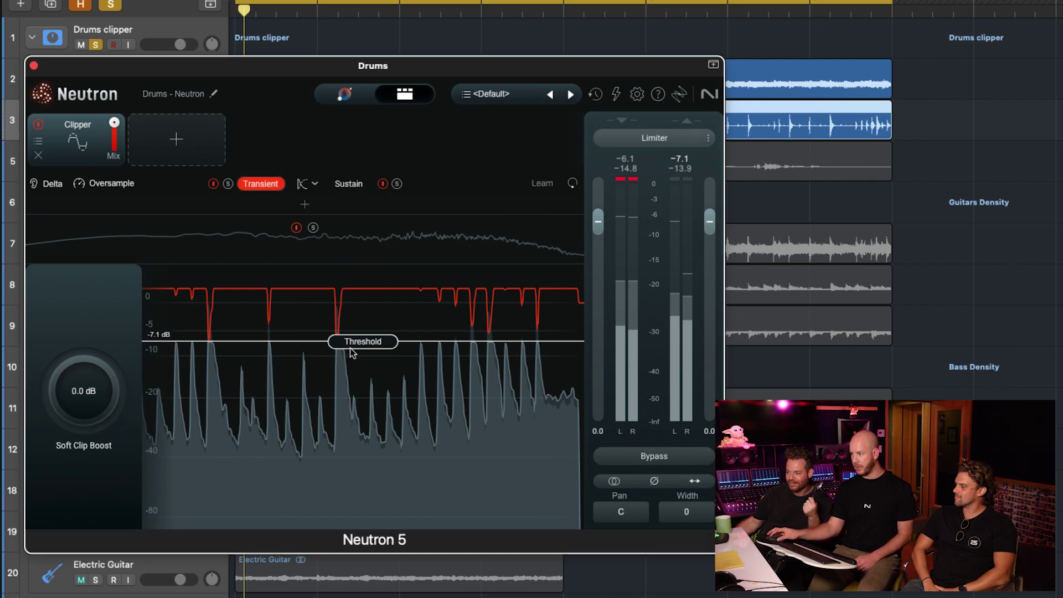
left_click_drag(350, 353, 358, 247)
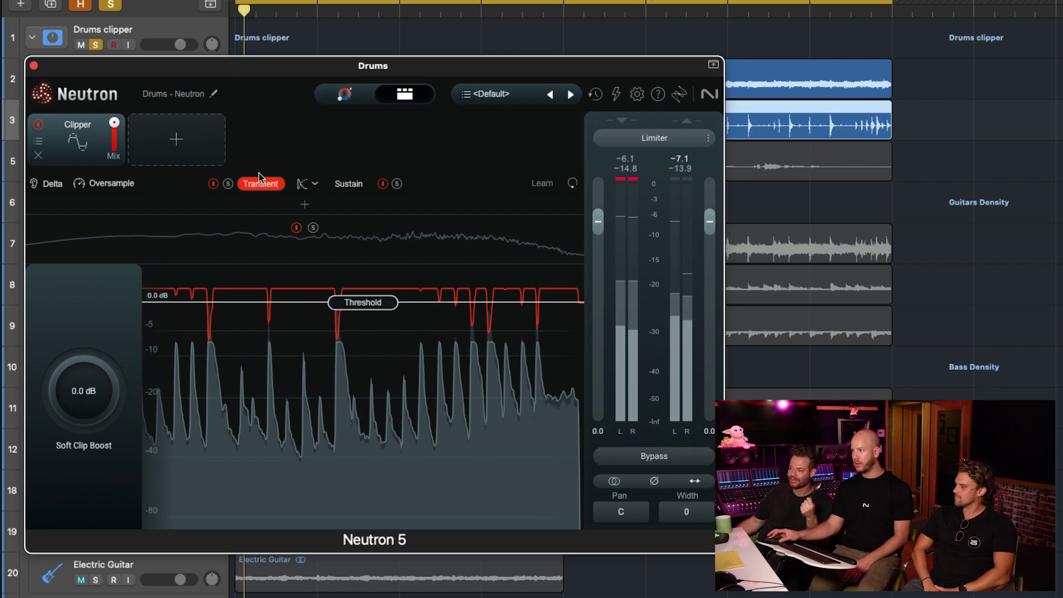
Step: Compare the Clipper's Sustain and Transient settings and play the drums with the Transient component soloed
left_click(344, 183)
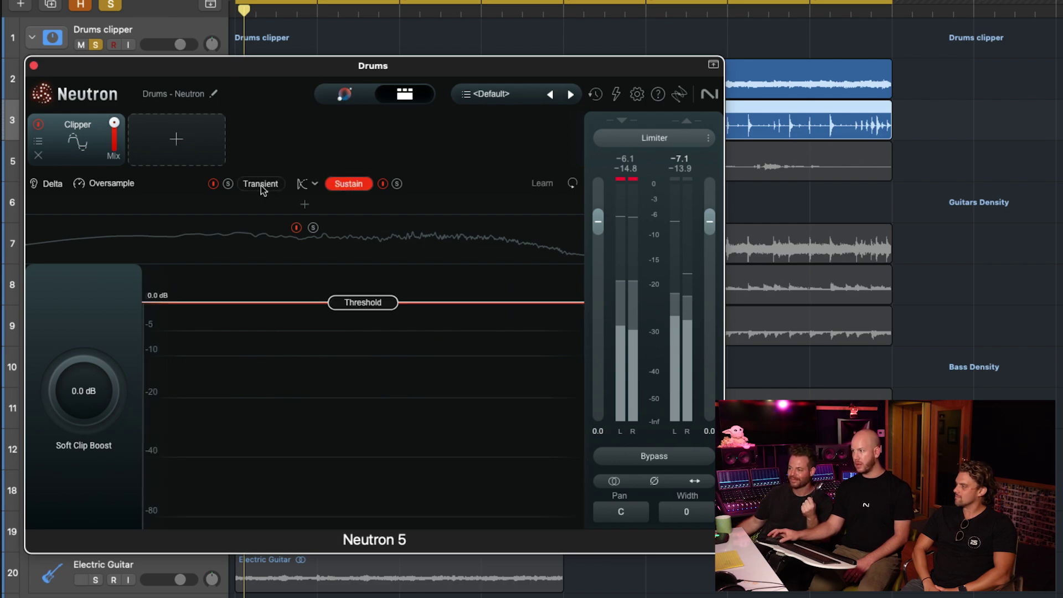
left_click(260, 185)
left_click(337, 184)
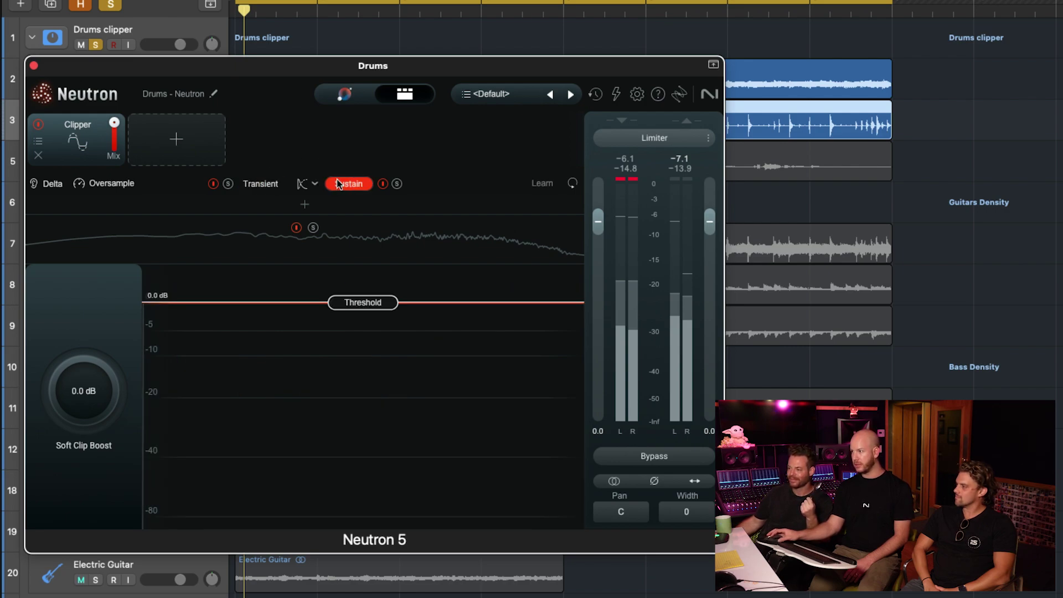
left_click(273, 183)
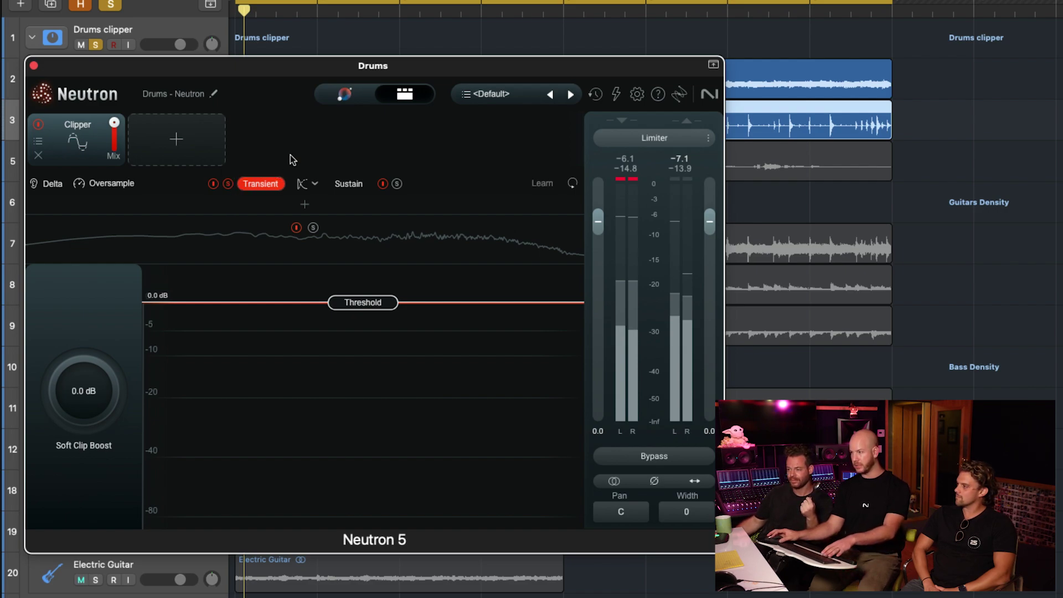
key("space")
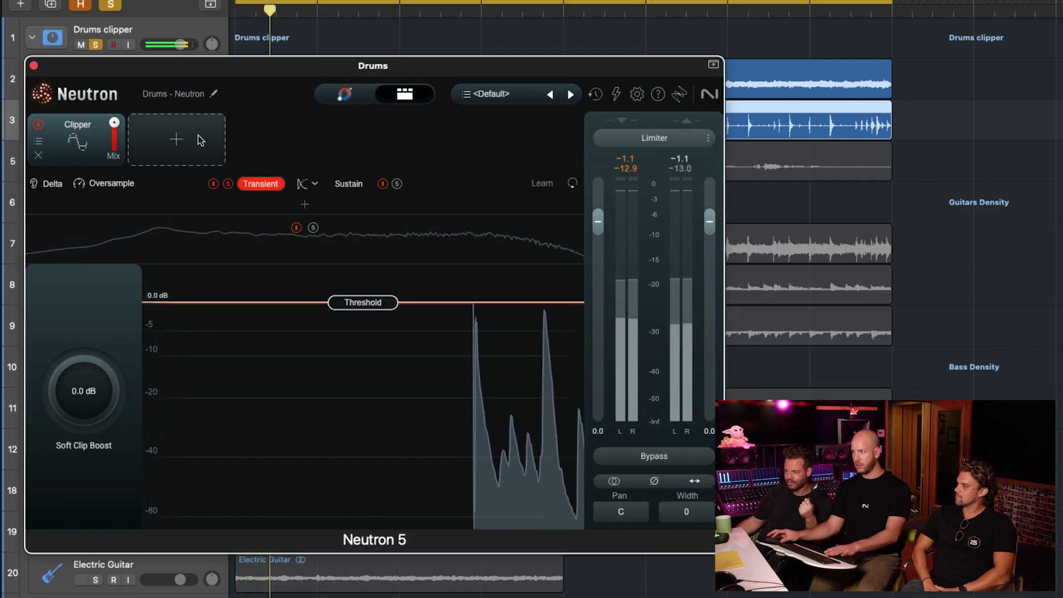
left_click_drag(168, 67, 134, 65)
left_click(96, 123)
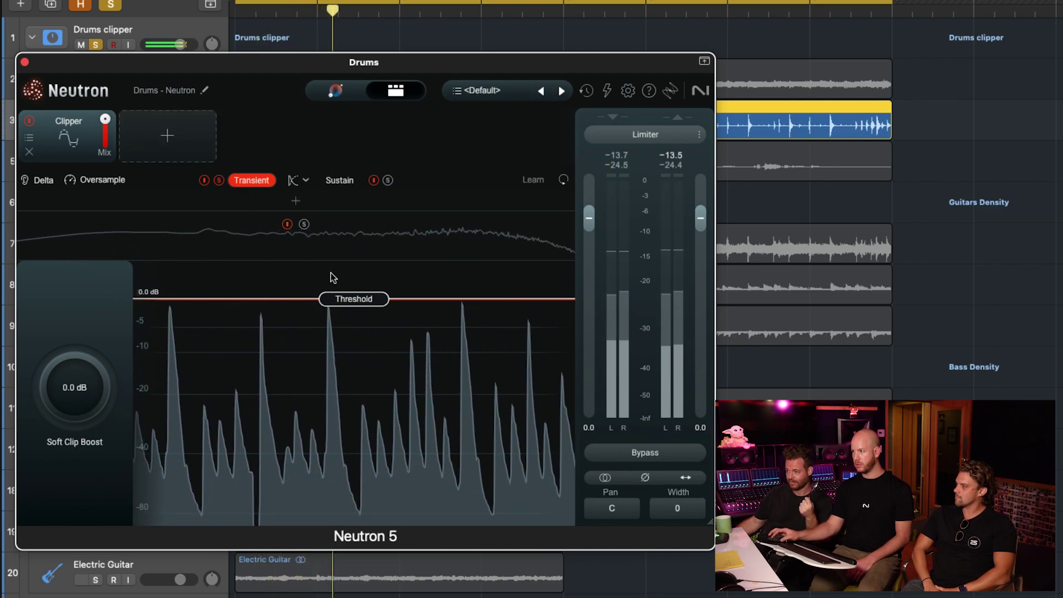
Step: Audition the soloed Sustain component of the drums in the Sustain view and clear its solo
left_click(388, 181)
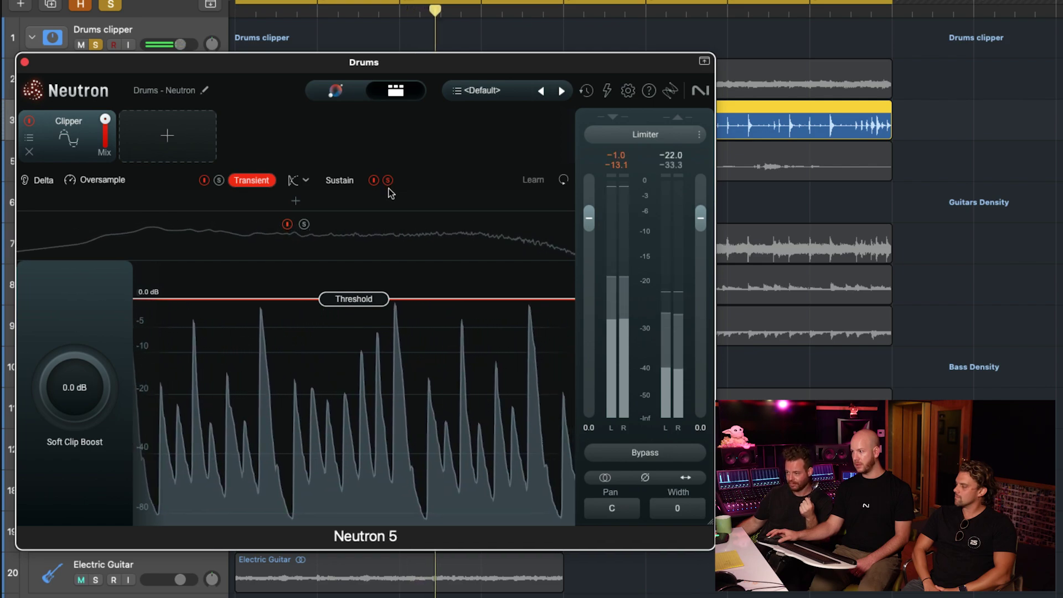
left_click(342, 181)
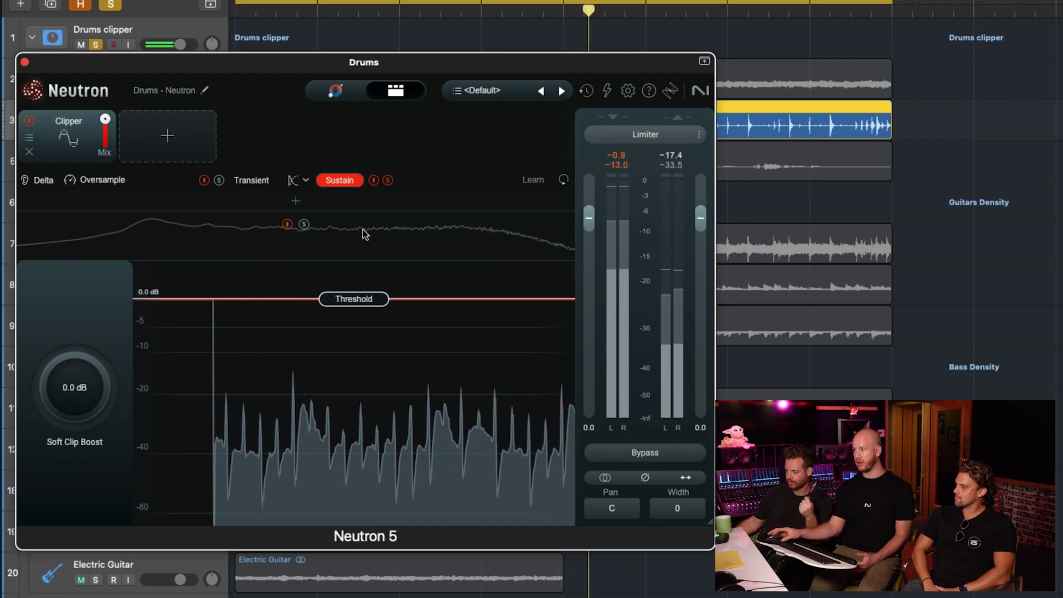
left_click(388, 181)
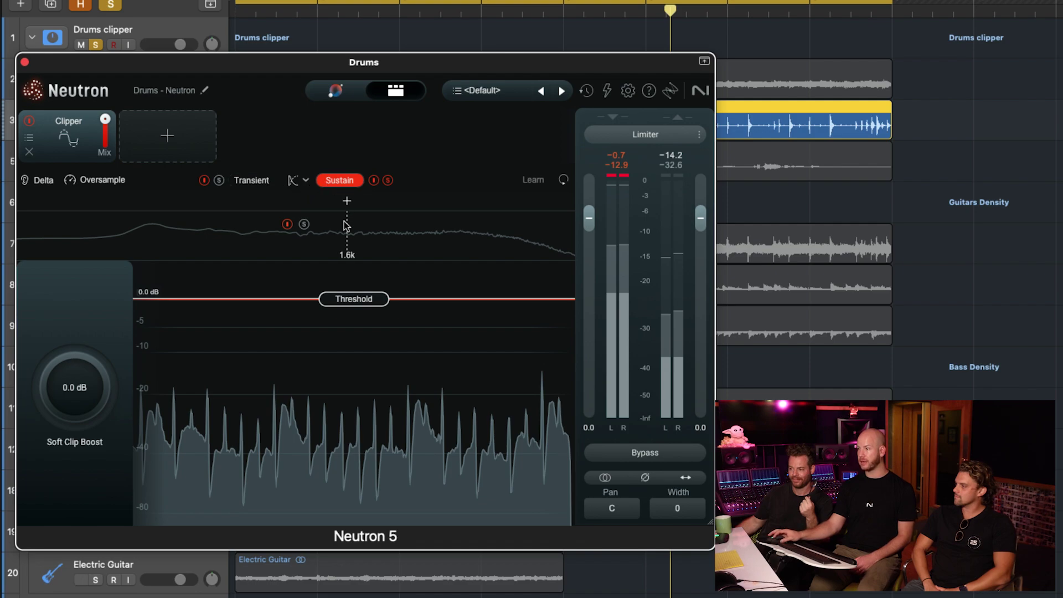
Step: Set the Sustain threshold to -16.5 dB and Soft Clip Boost to 5.4 dB, comparing the drums with Neutron bypassed
left_click_drag(360, 305, 371, 372)
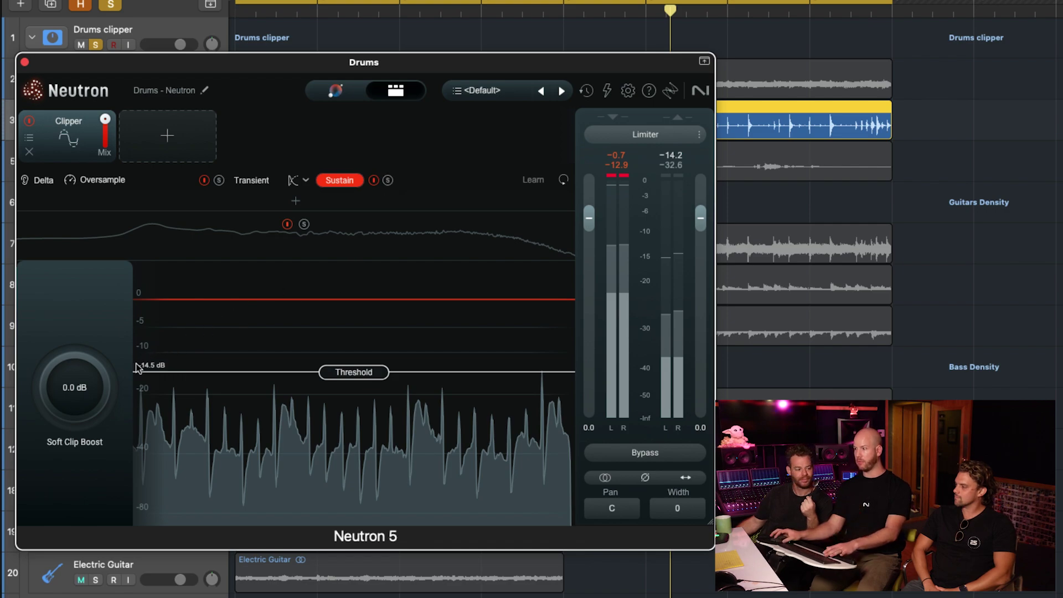
left_click_drag(79, 401, 85, 320)
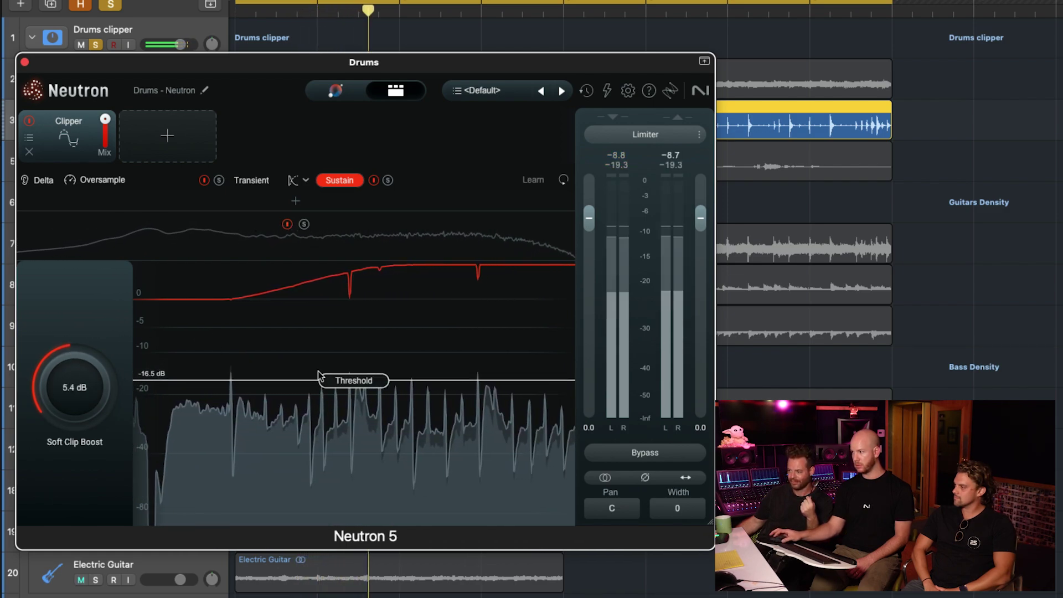
left_click(617, 453)
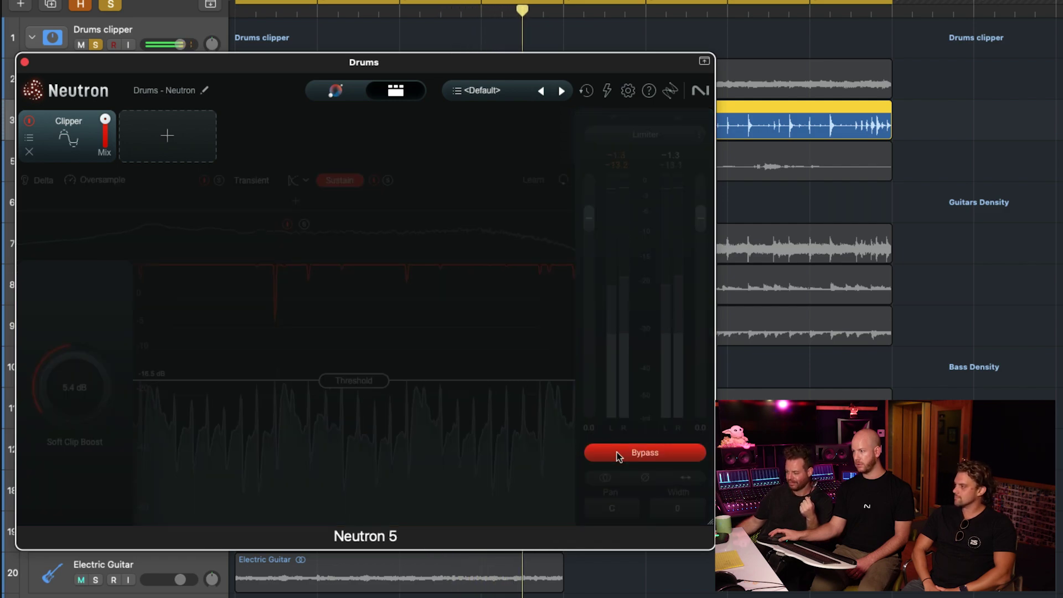
left_click(618, 454)
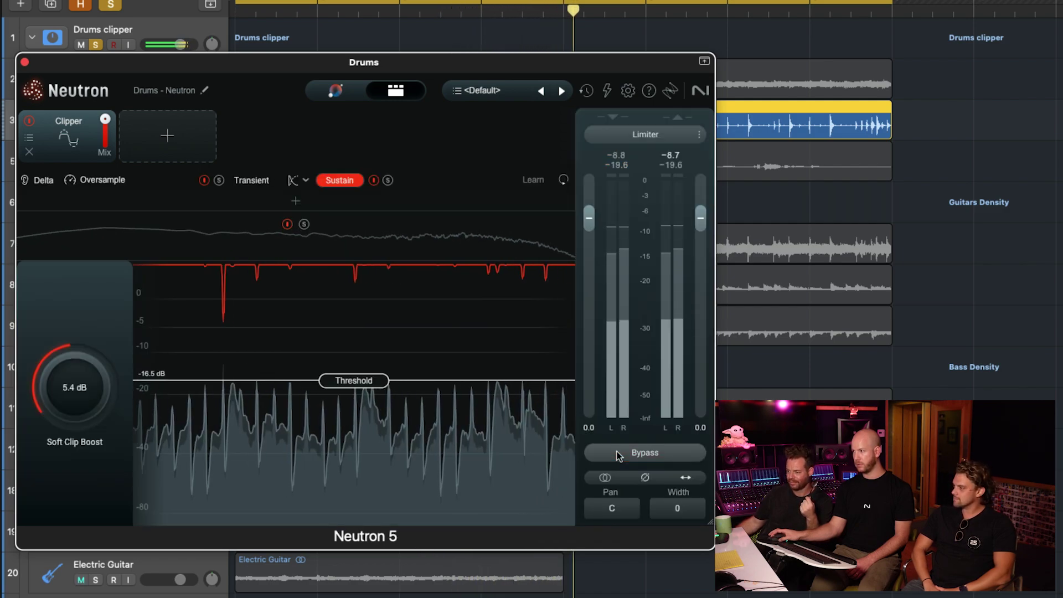
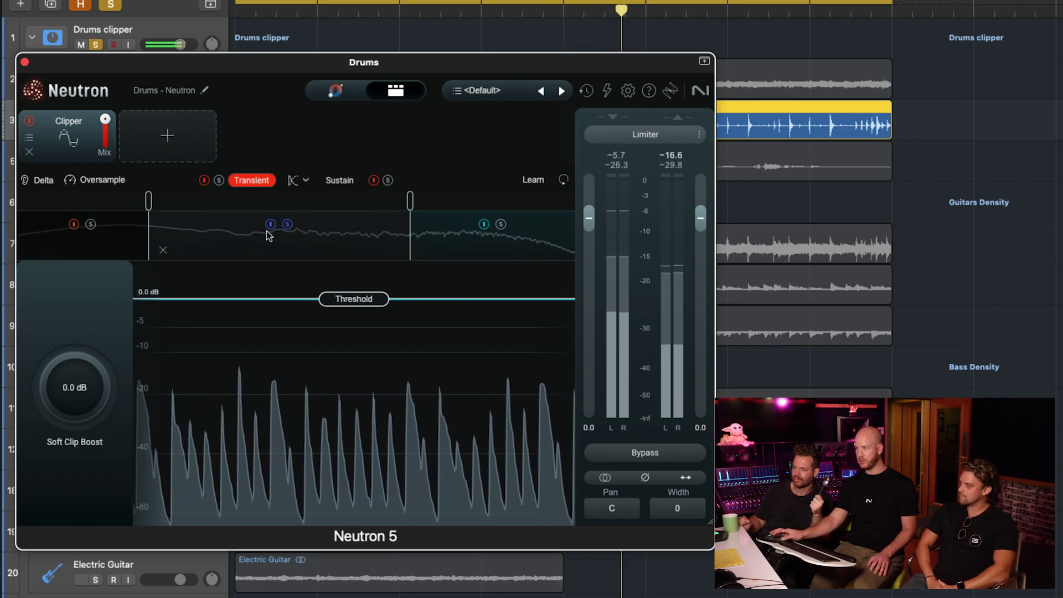
Step: Clear the middle band's solo in the Clipper and audition the low band's transients
left_click(288, 225)
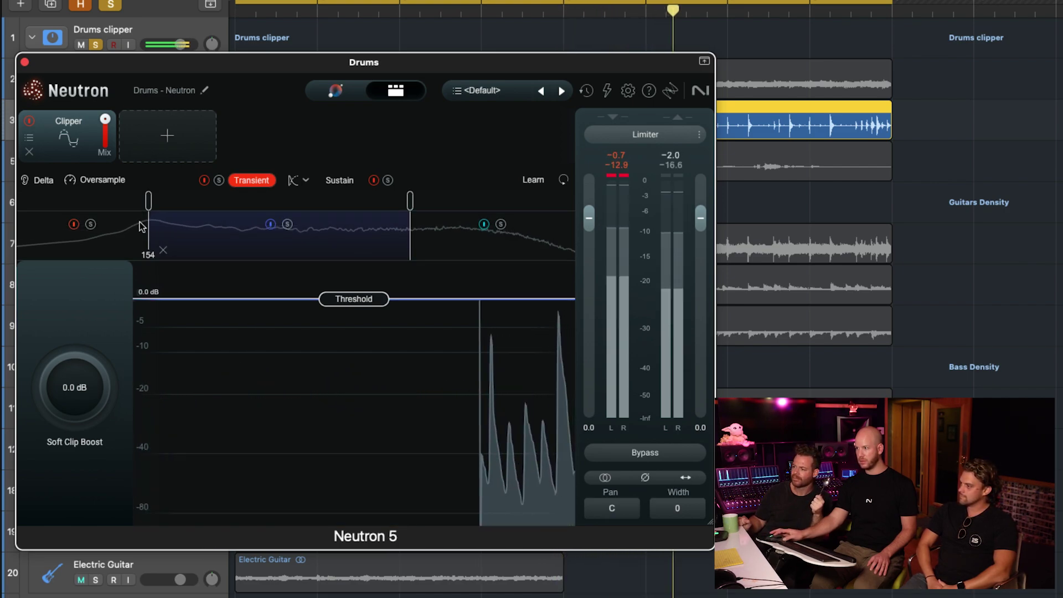
left_click(90, 224)
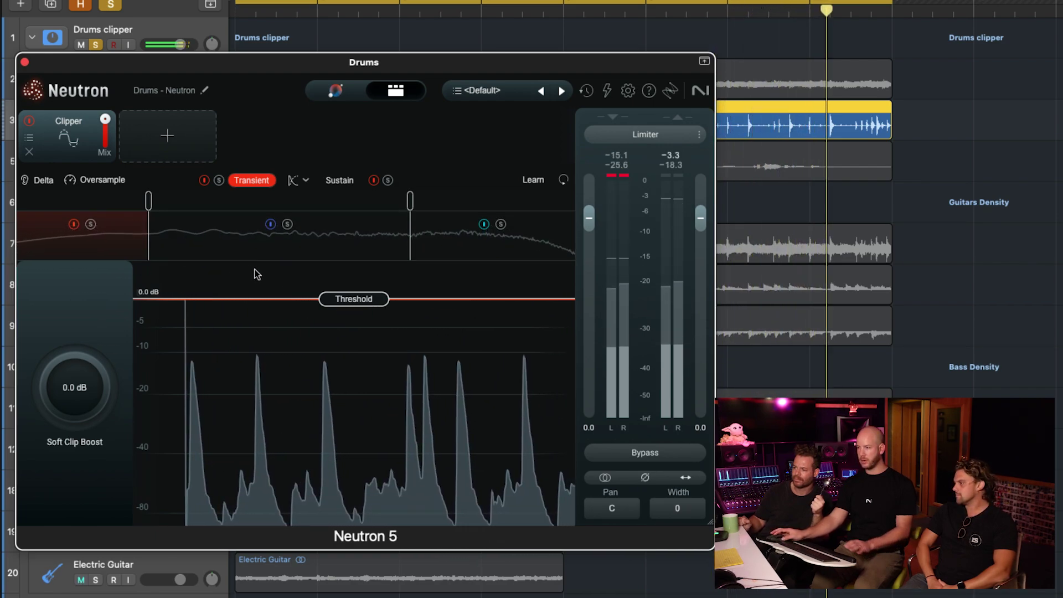
Step: Return the three-band Clipper to Stereo mode and lower the crossover frequency between the low and middle bands
left_click(297, 180)
left_click(315, 201)
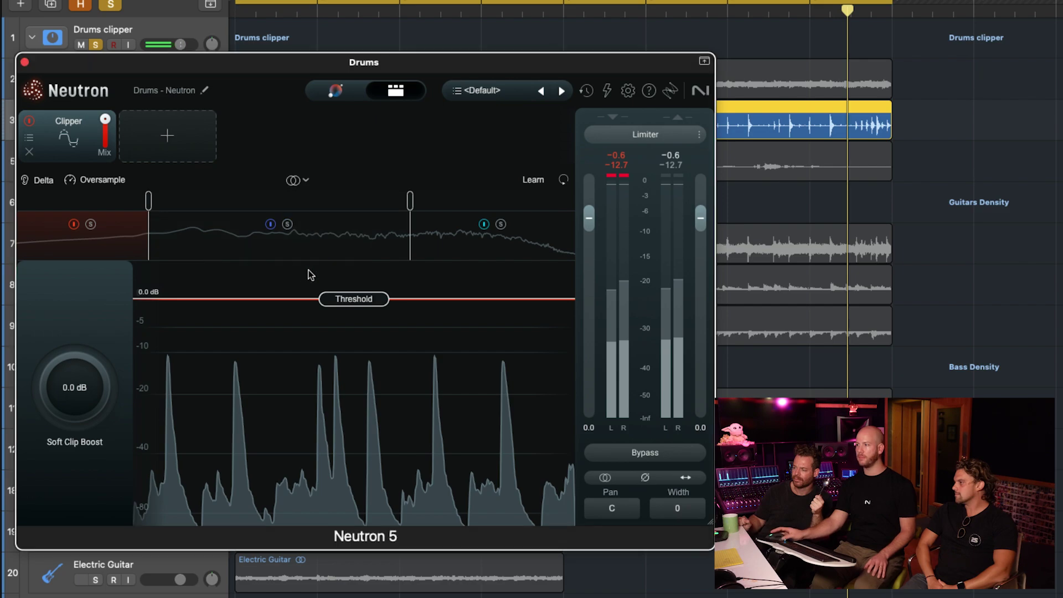
left_click_drag(145, 204, 128, 205)
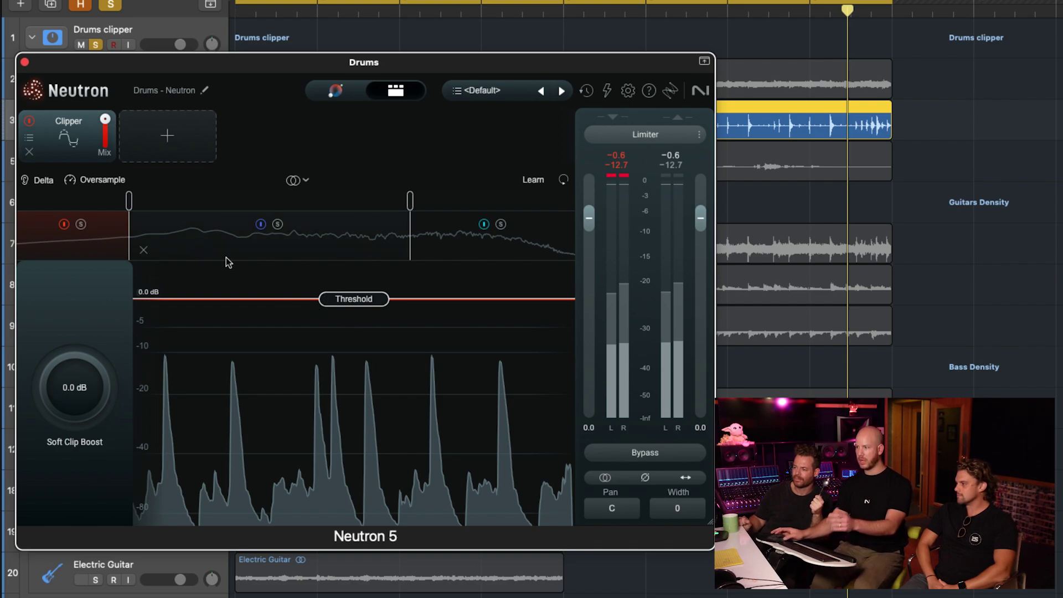
Step: Set the low band's threshold to -15.6 dB and Soft Clip Boost to 10.5 dB, and audition that band soloed
left_click_drag(351, 306, 336, 375)
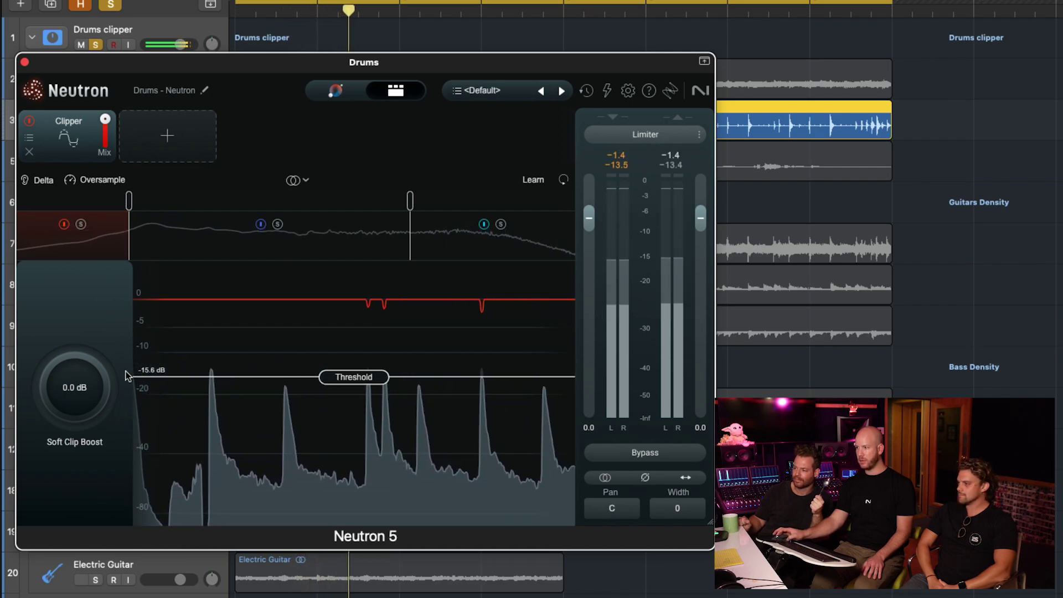
left_click_drag(85, 404, 164, 290)
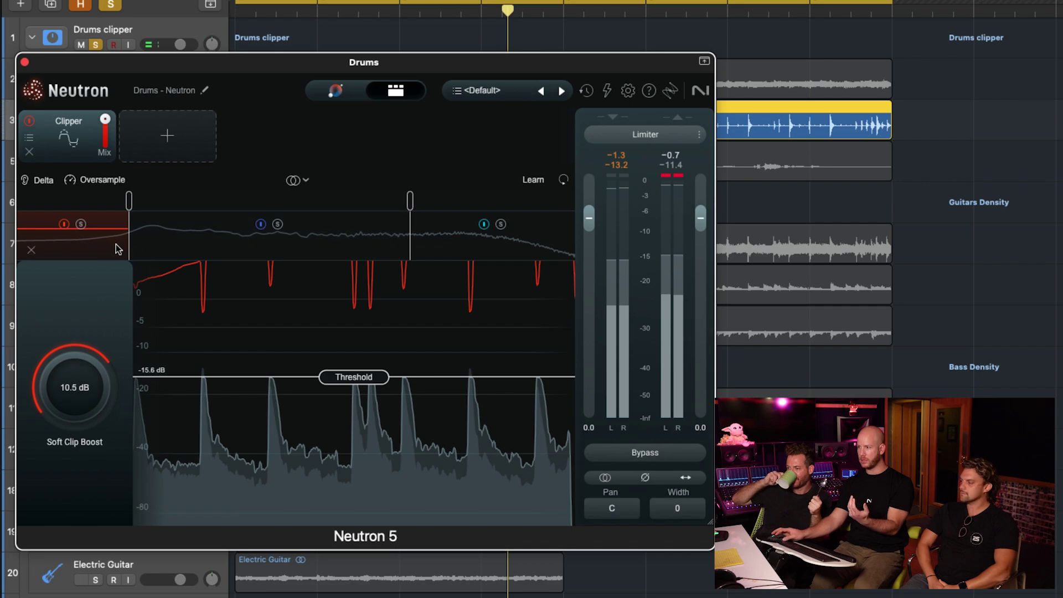
left_click(81, 224)
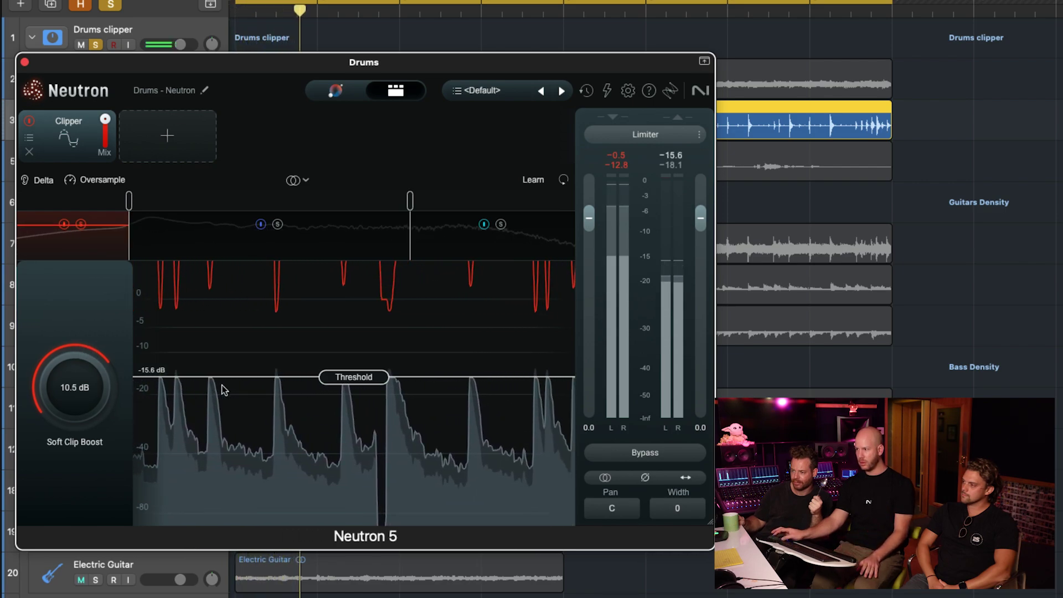
key("space")
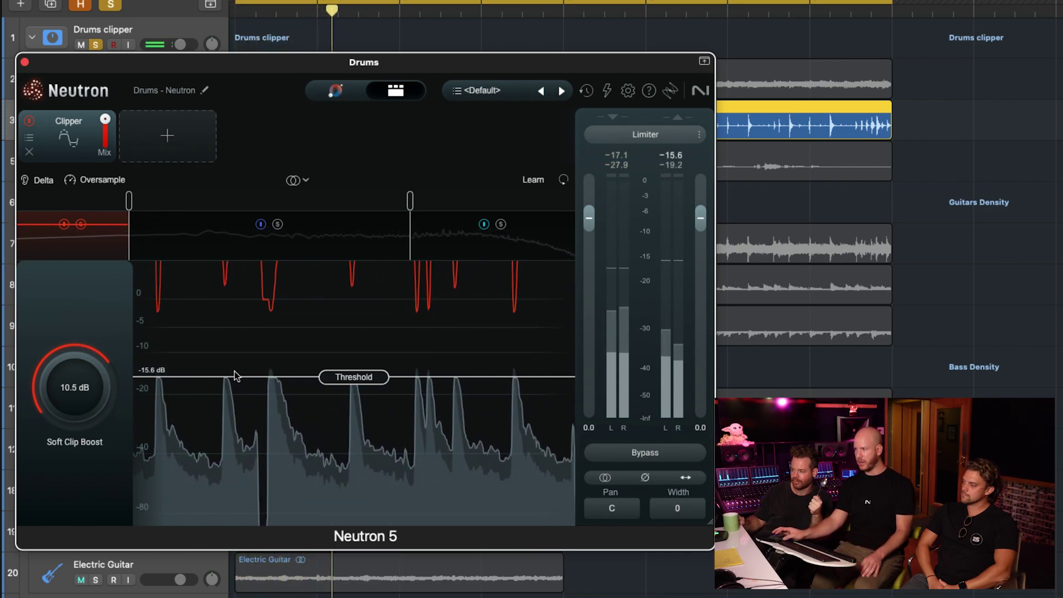
left_click(80, 224)
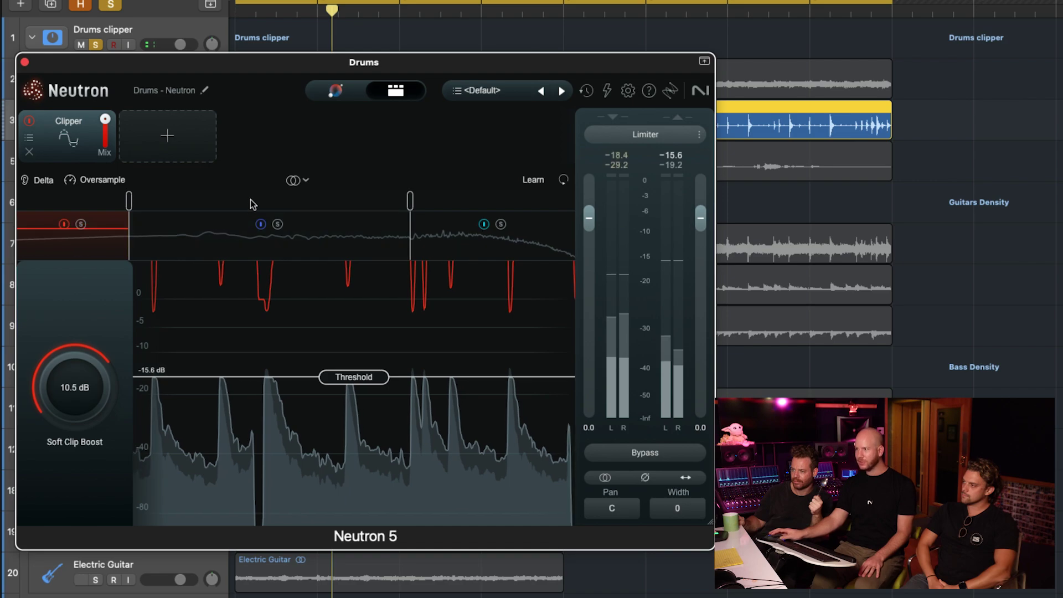
Step: Switch the Clipper to Transient/Sustain mode, set the low band's Sustain threshold to -80.0 dB and its Soft Clip Boost to 0.0 dB, and play the drums
left_click(305, 184)
left_click(330, 242)
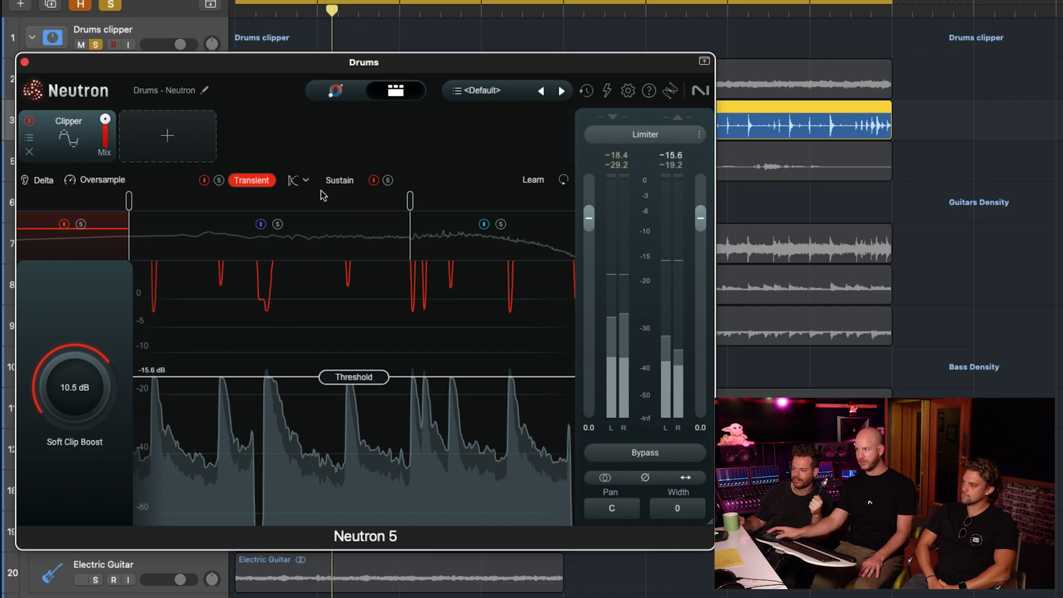
left_click(340, 184)
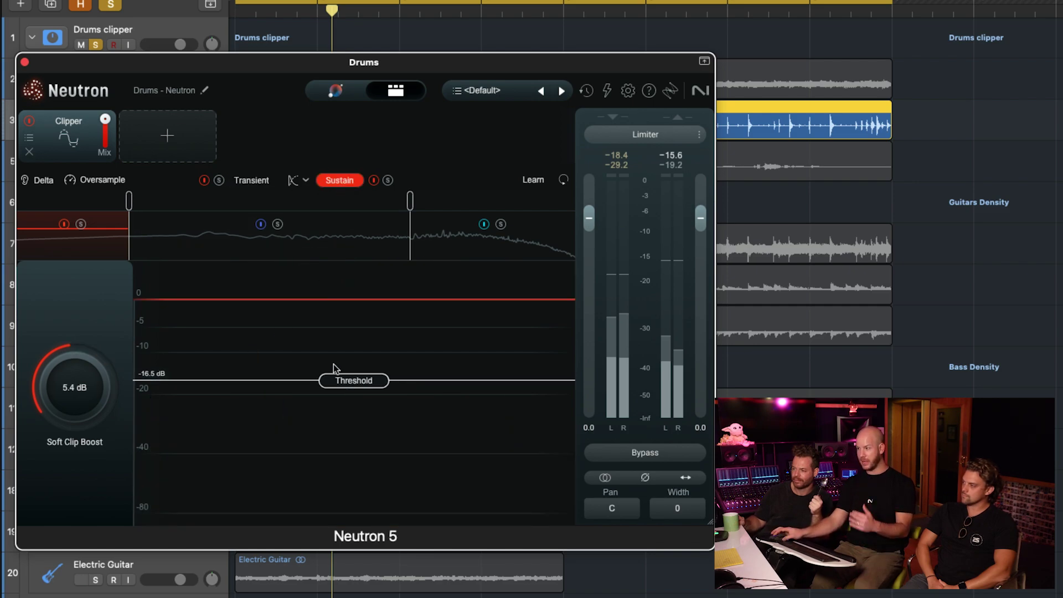
left_click_drag(348, 381, 348, 510)
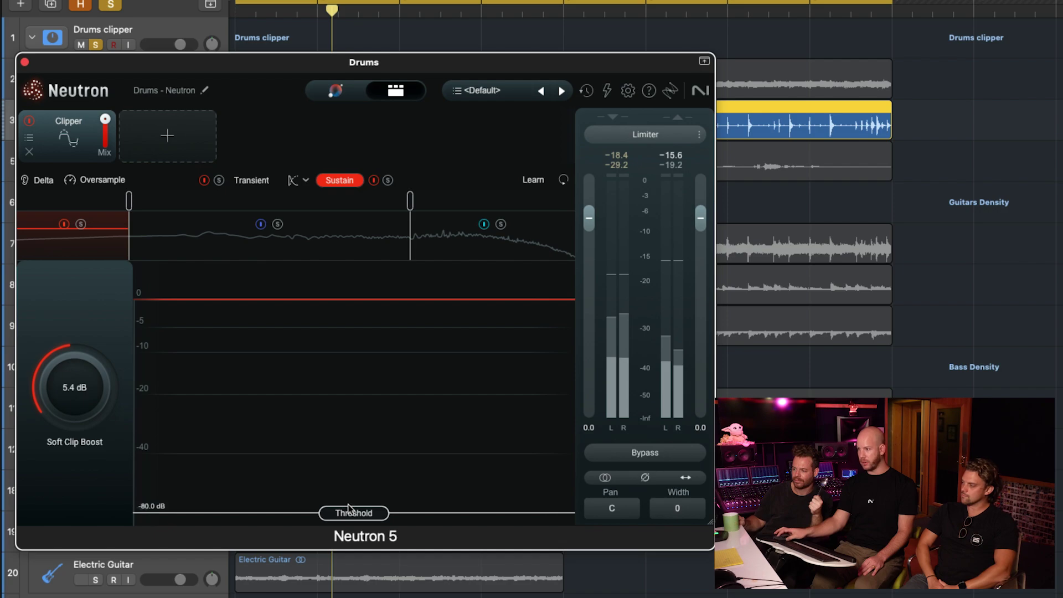
left_click(95, 362, "alt")
key("space")
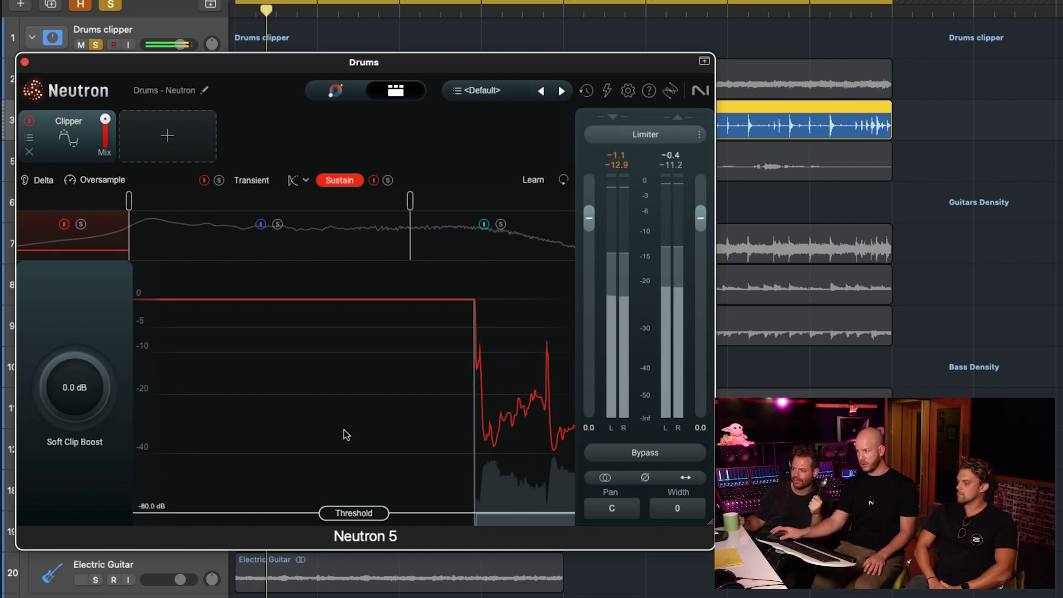
Step: Show the low band's Transient settings and compare Stereo against Transient/Sustain mode while the drums play
left_click(252, 180)
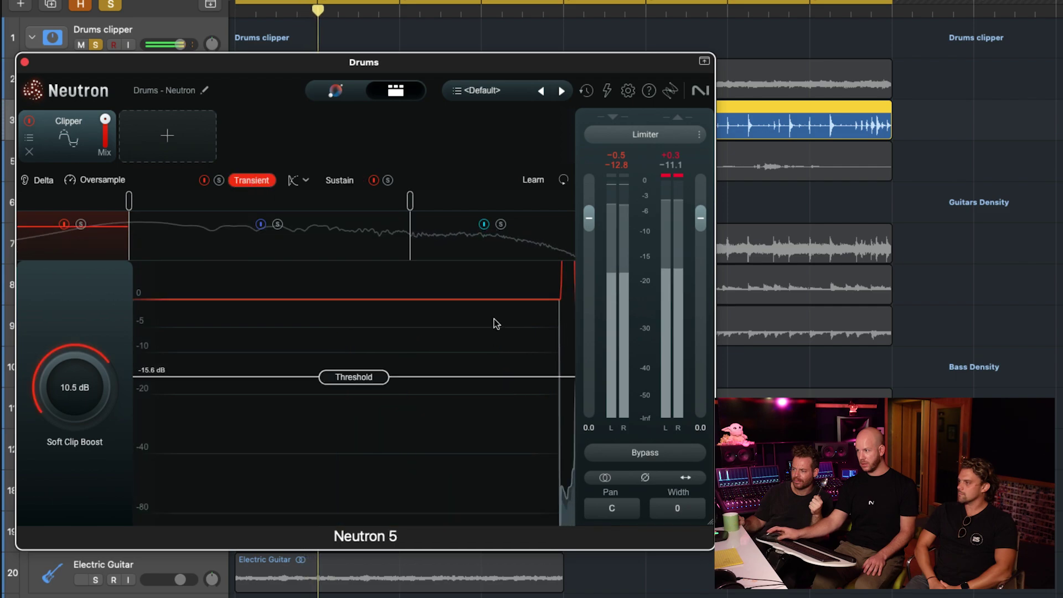
left_click(293, 181)
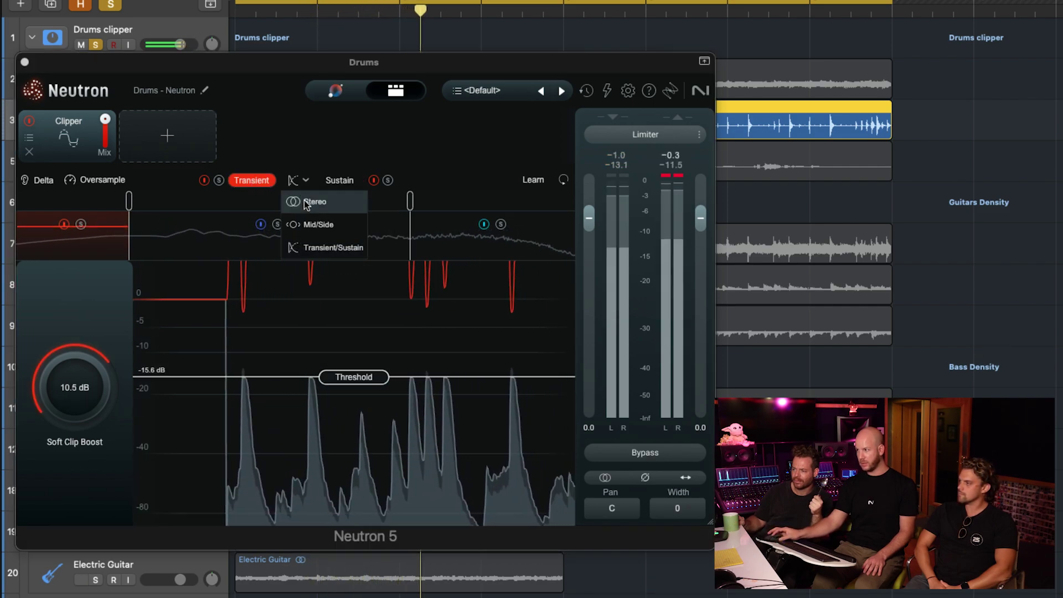
left_click(307, 203)
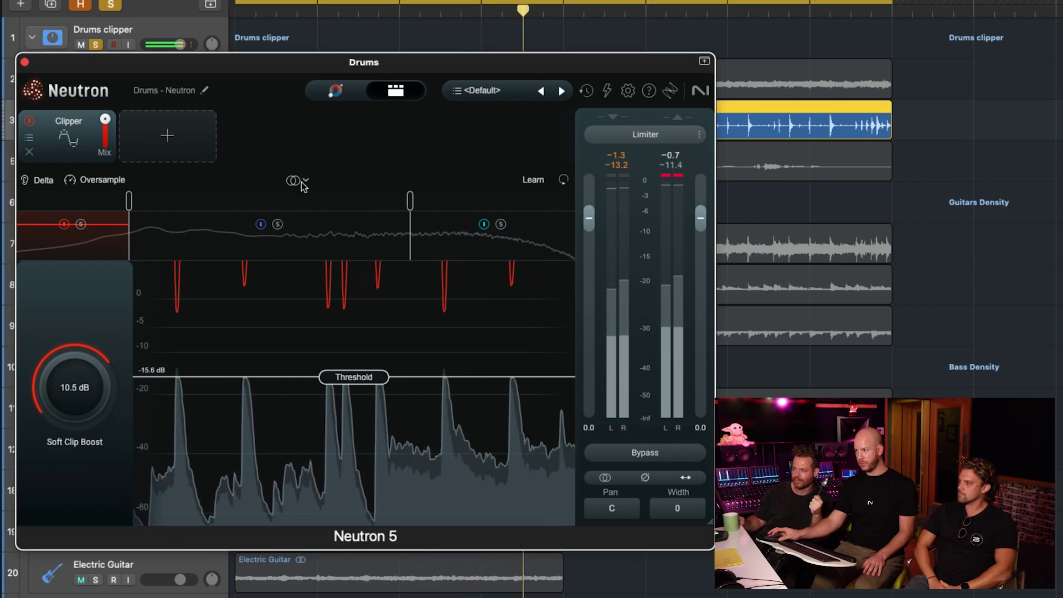
left_click(302, 181)
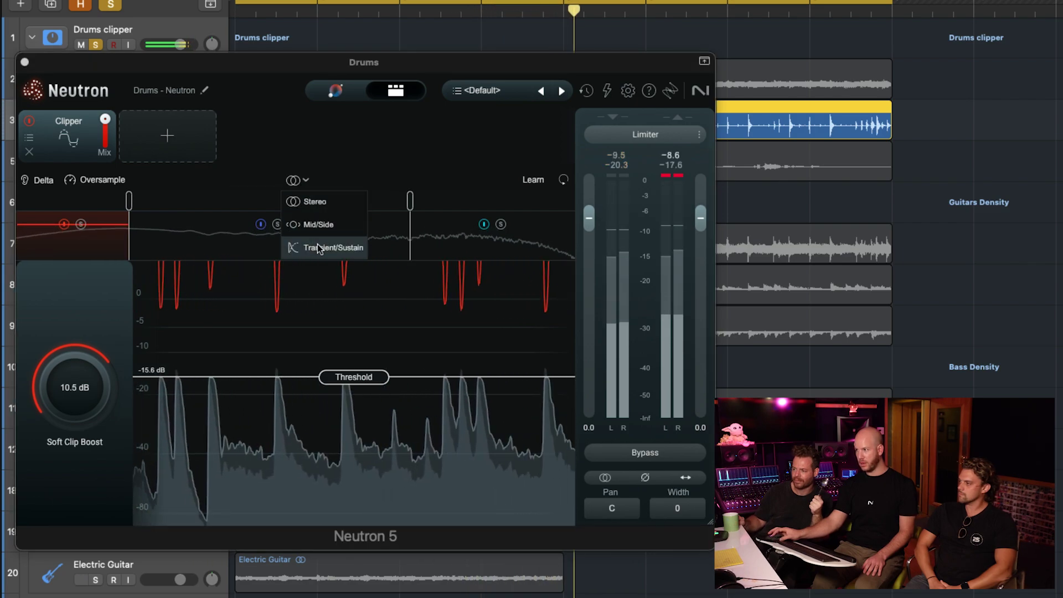
left_click(317, 247)
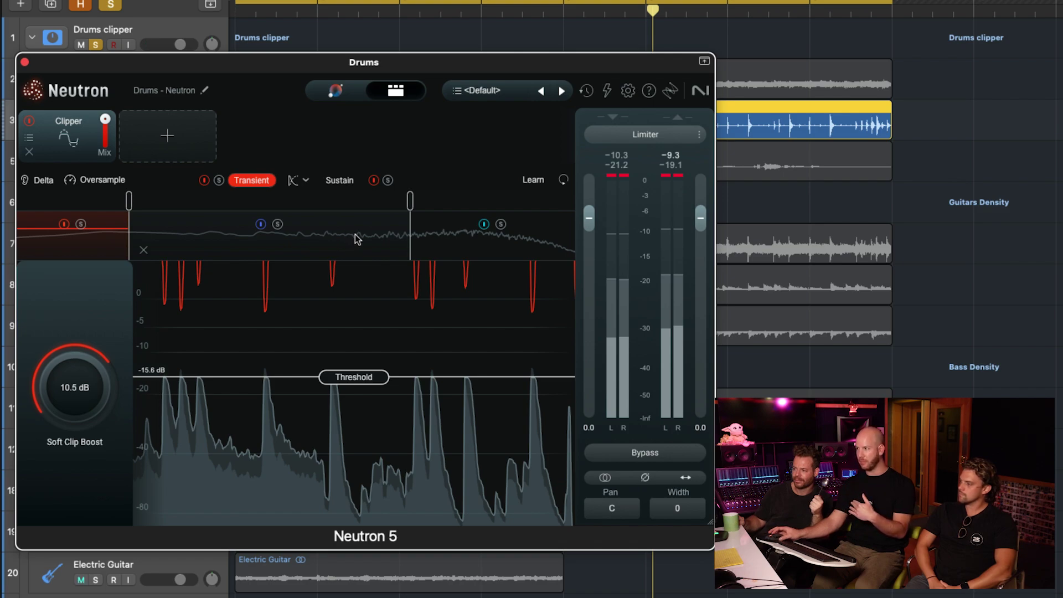
Step: Return the Clipper to Stereo mode and delete its two crossovers to make it single-band
left_click(297, 182)
left_click(309, 201)
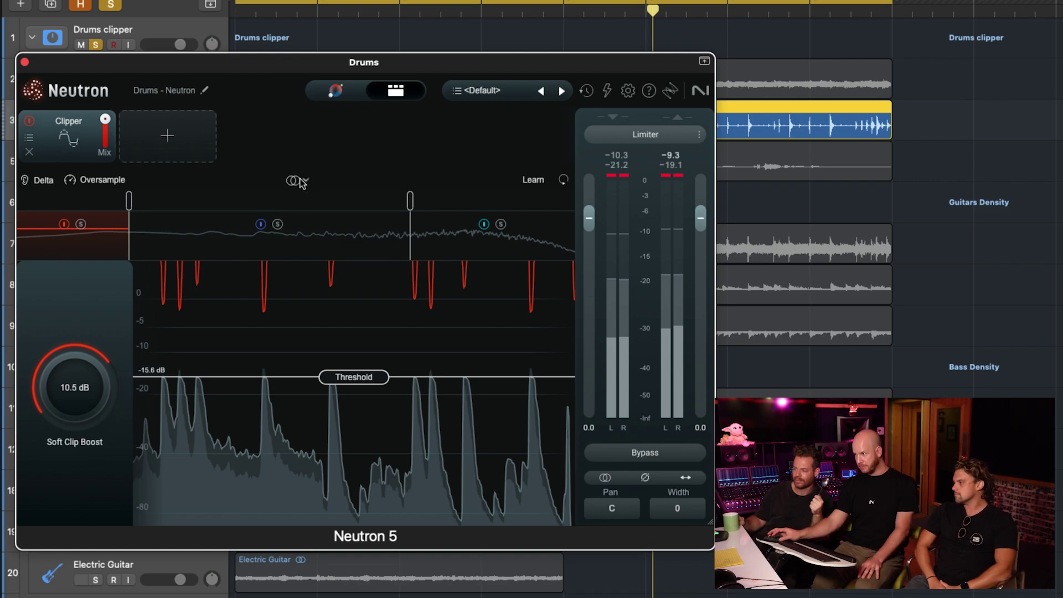
left_click(319, 228)
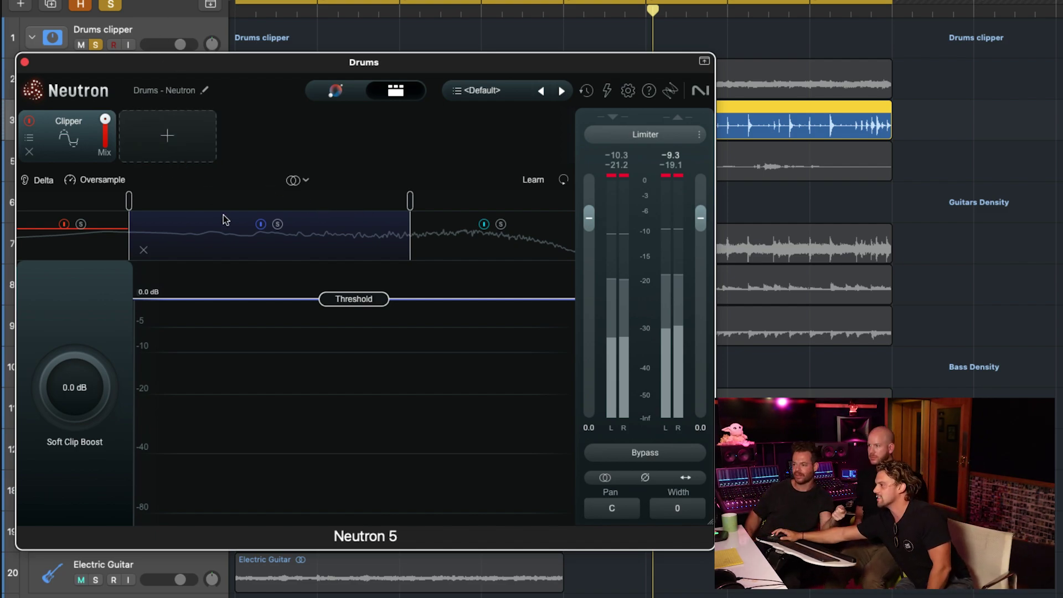
left_click(144, 250)
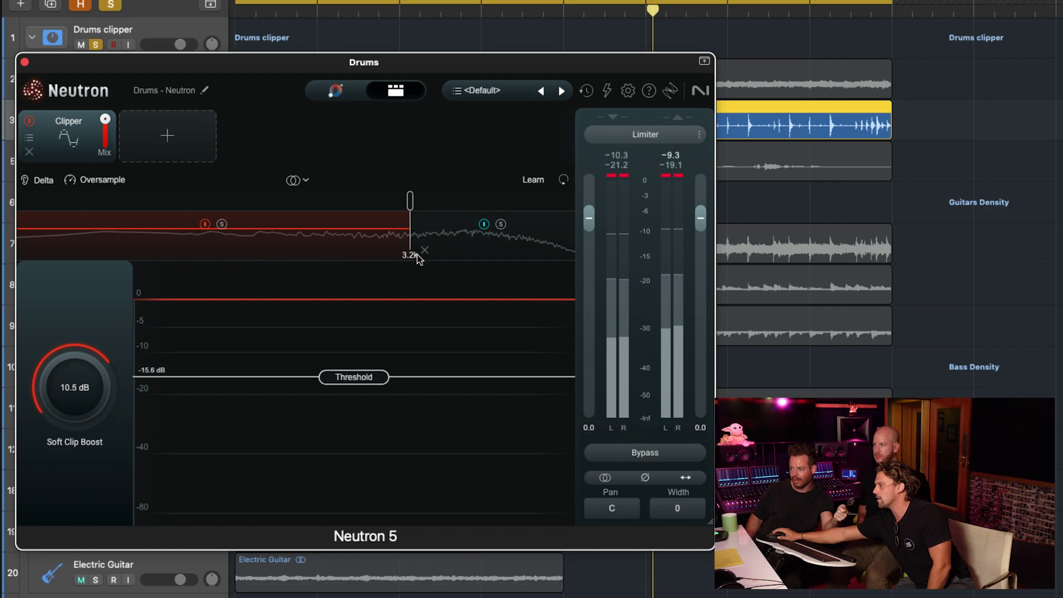
left_click(424, 251)
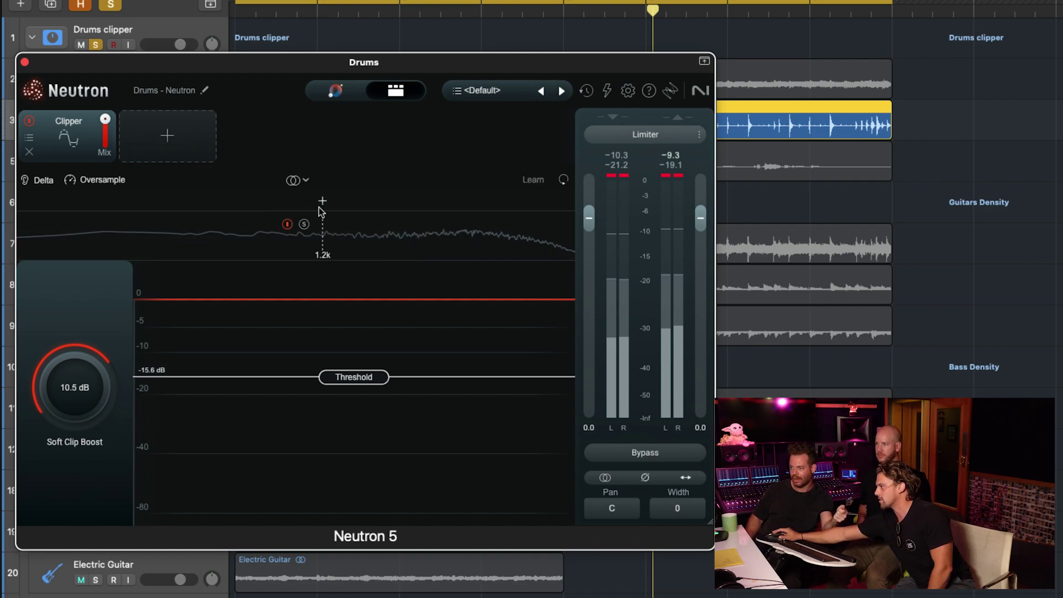
Step: Split the Clipper into two bands and try a further crossover in the upper band
left_click(211, 201)
left_click(360, 201)
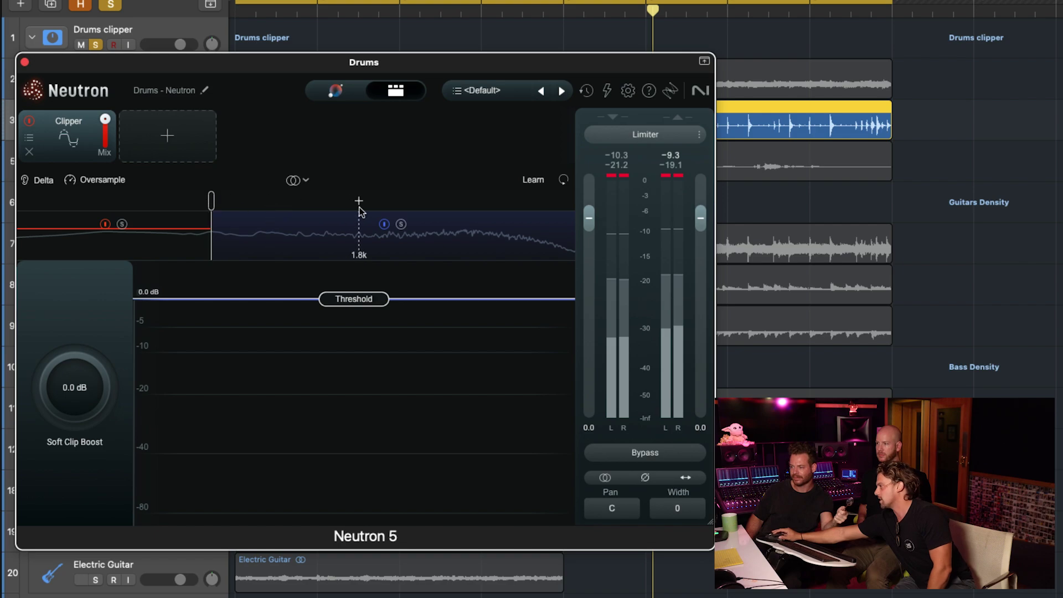
left_click(370, 229)
left_click(375, 251)
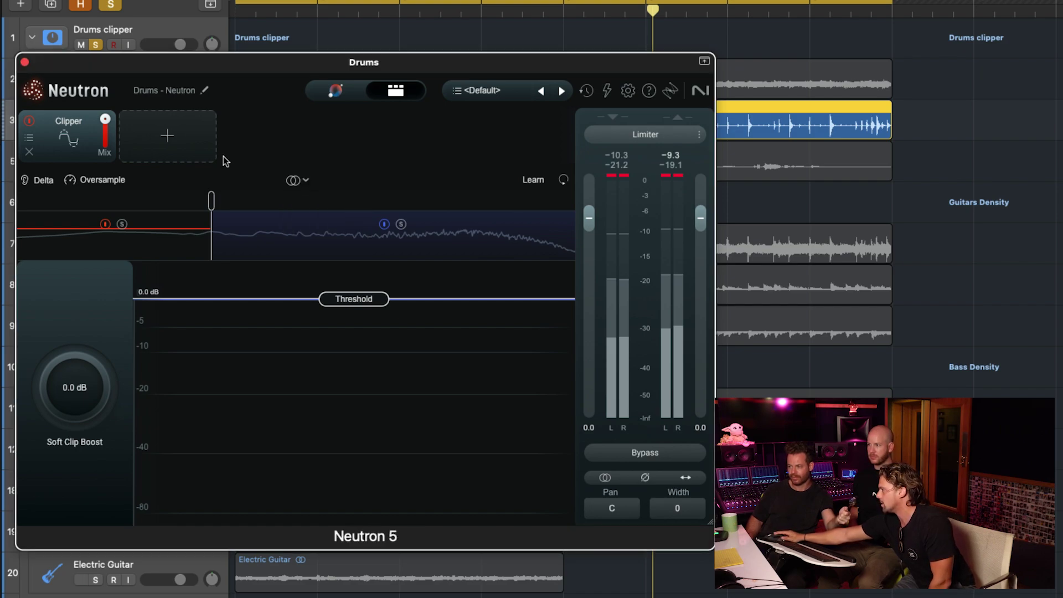
left_click(298, 182)
left_click(304, 181)
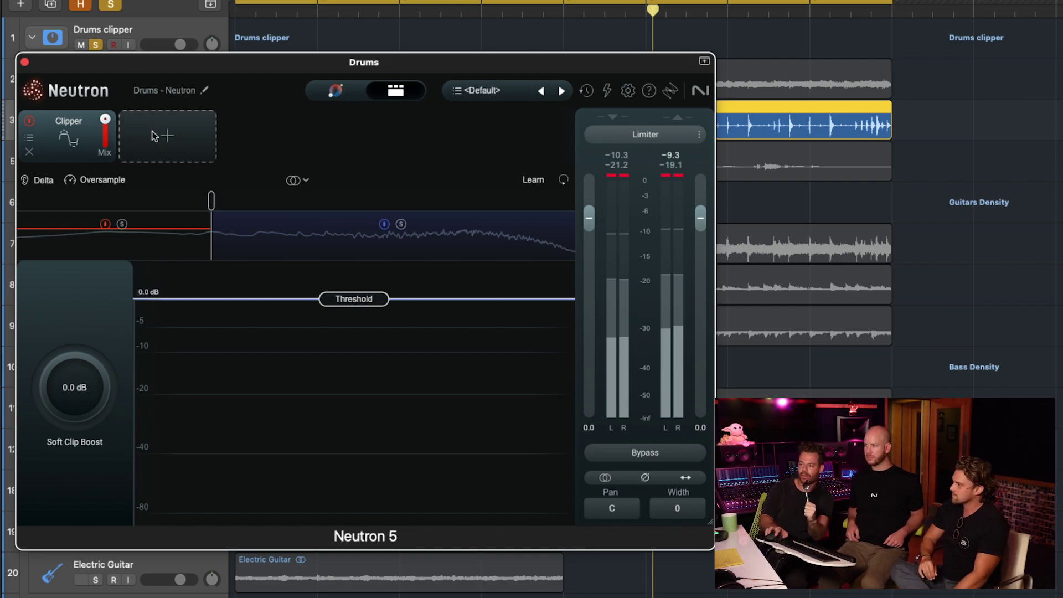
Step: Add an Equalizer module and a Compressor 1 module after the Clipper
left_click(165, 135)
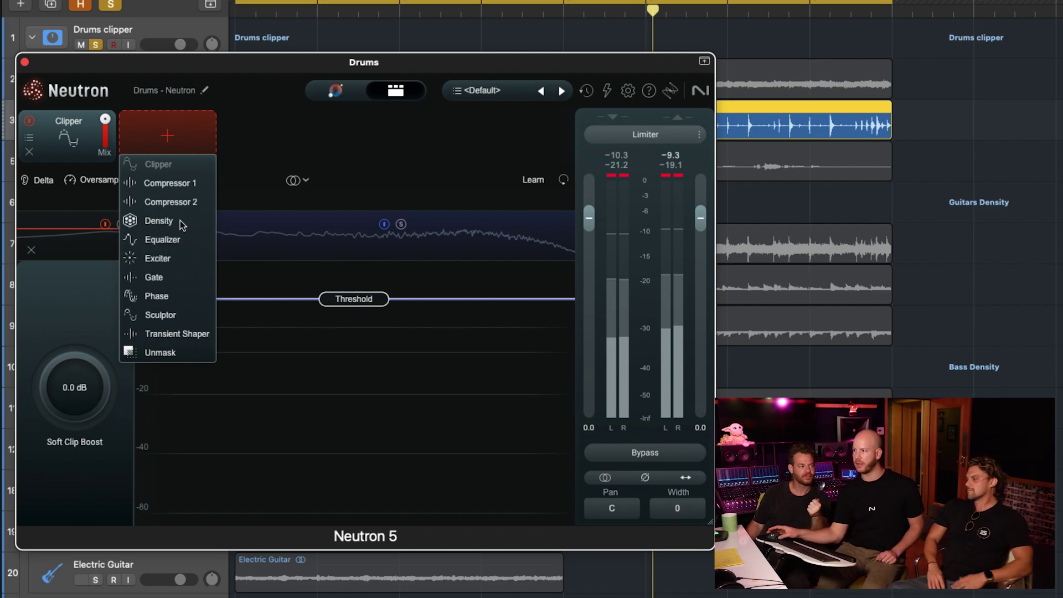
left_click(175, 242)
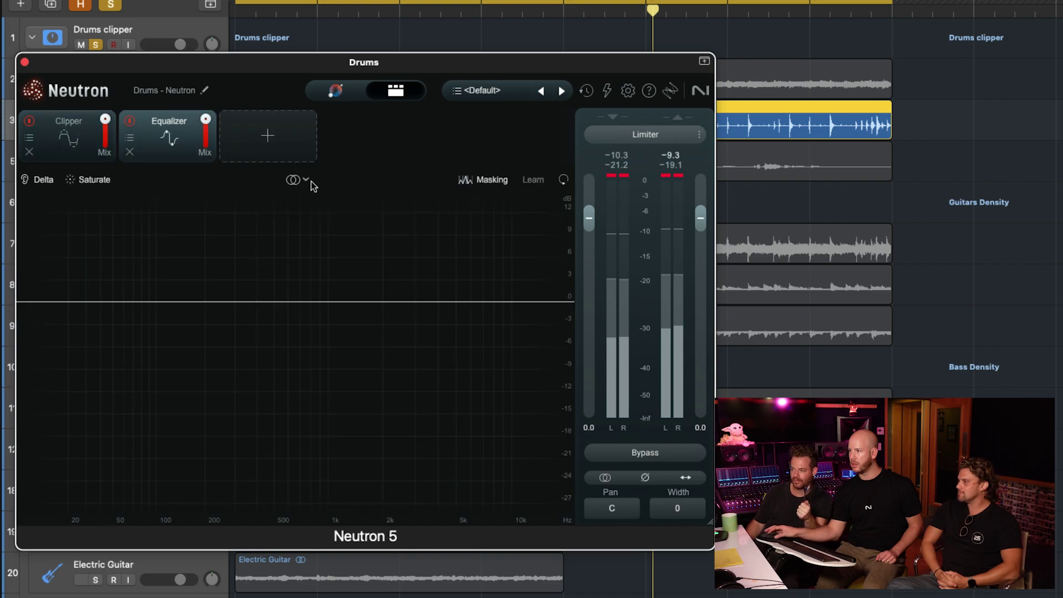
left_click(296, 153)
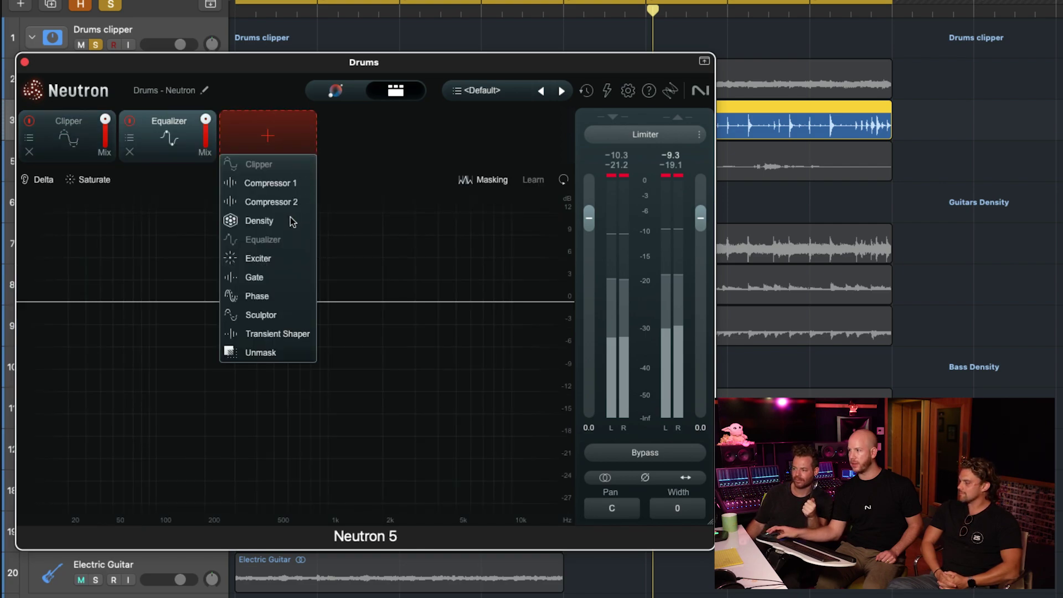
left_click(275, 183)
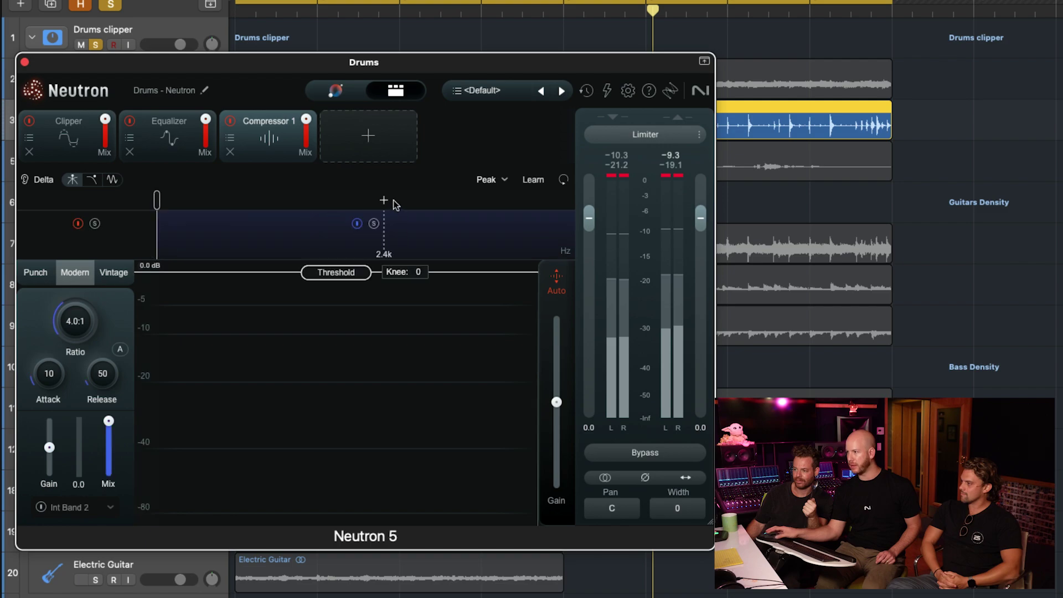
Step: Try a third band in Compressor 1, reduce it to a single band, and remove Compressor 1 and the Equalizer from the chain
left_click(404, 202)
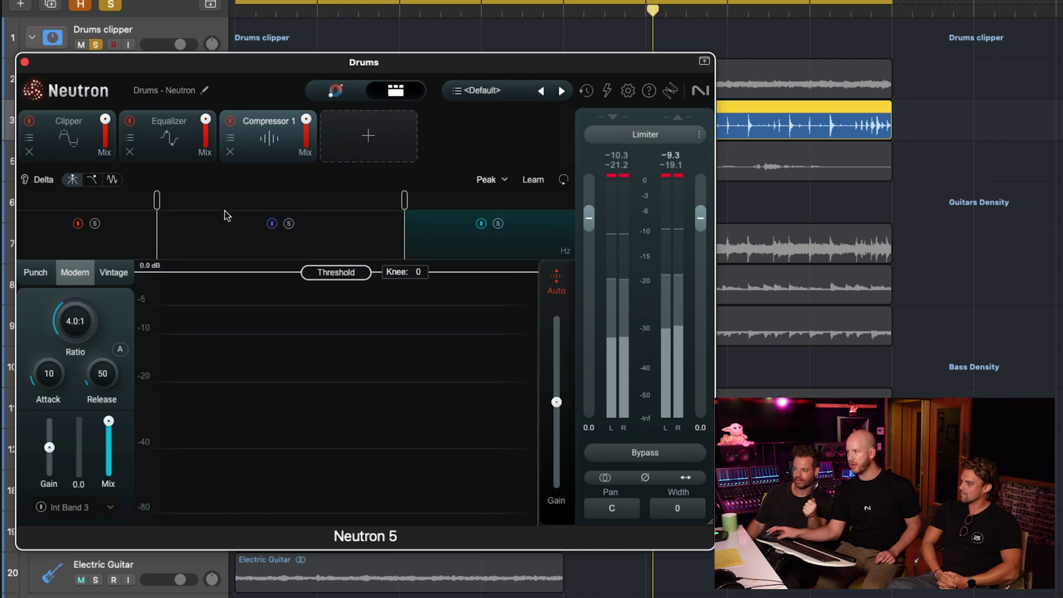
left_click(418, 251)
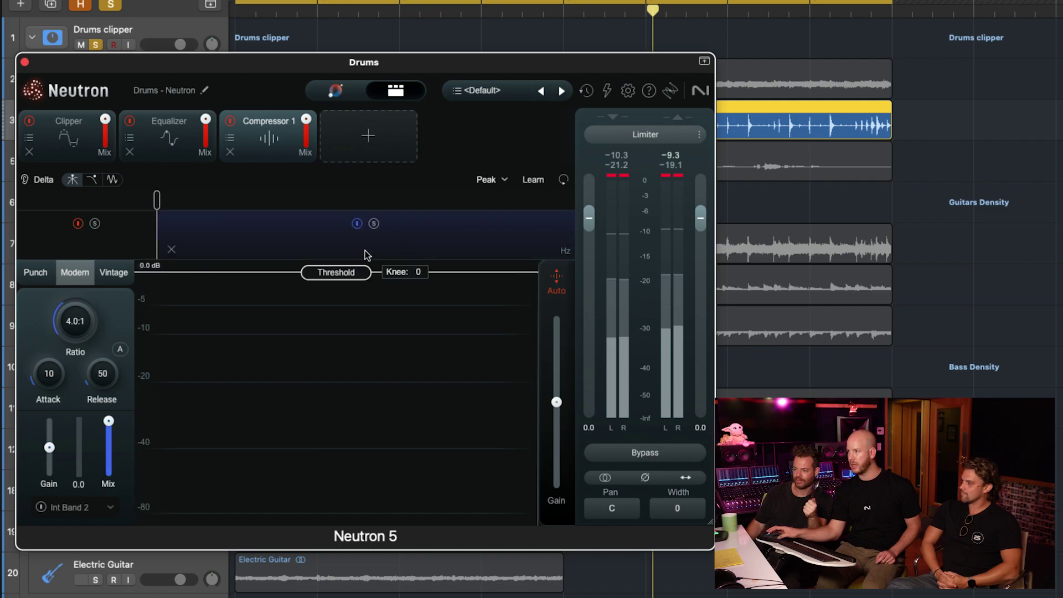
left_click(171, 252)
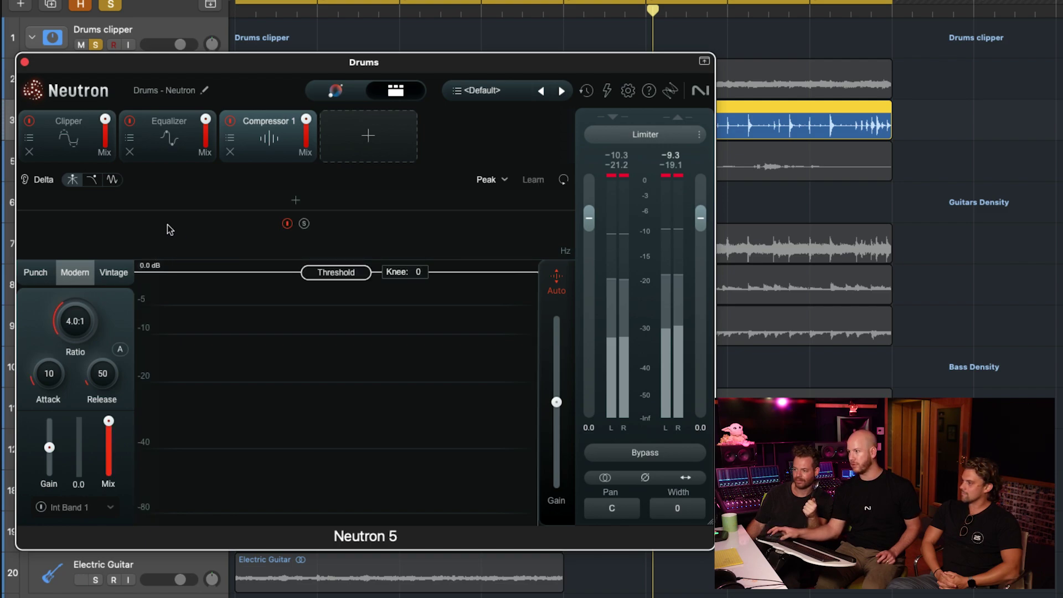
left_click(230, 151)
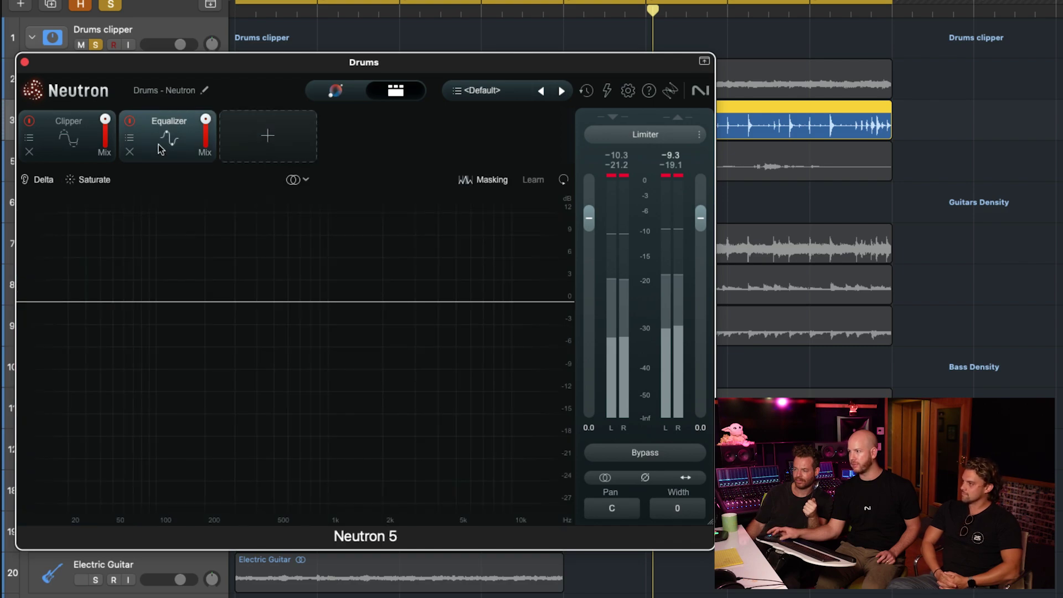
left_click(129, 152)
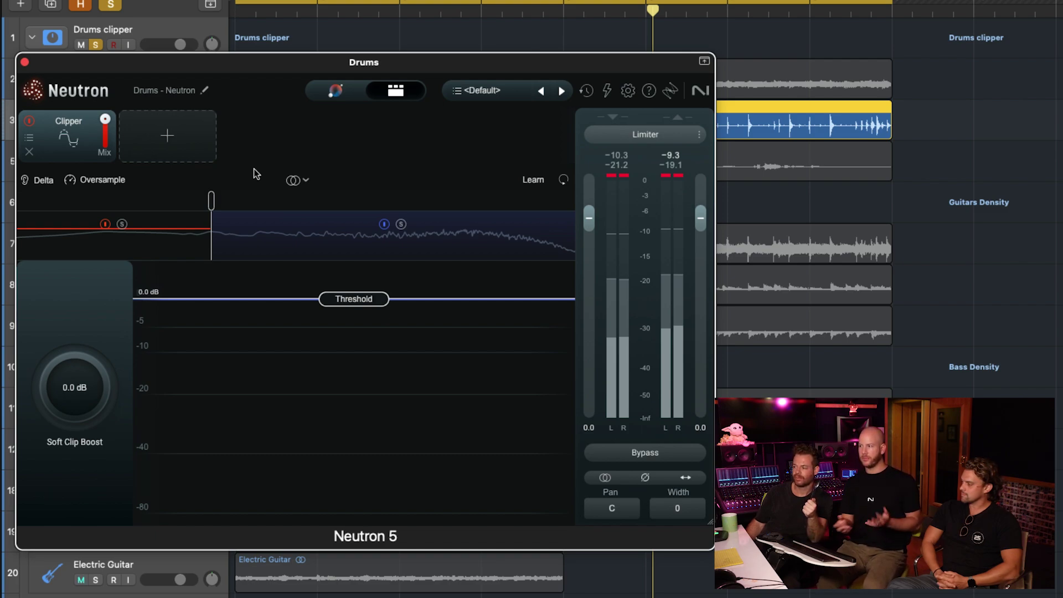
Step: Delete the Clipper's upper band and set the single band's threshold to -13.2 dB and Soft Clip Boost to 2.8 dB
left_click(226, 250)
left_click_drag(355, 376, 354, 366)
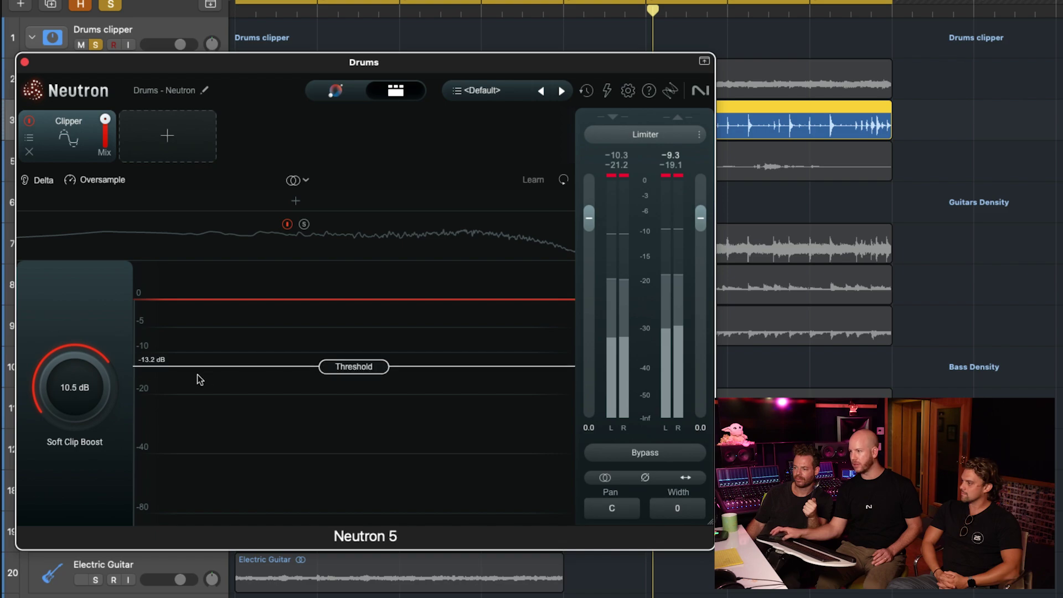
left_click_drag(97, 387, 100, 447)
left_click_drag(76, 405, 75, 416)
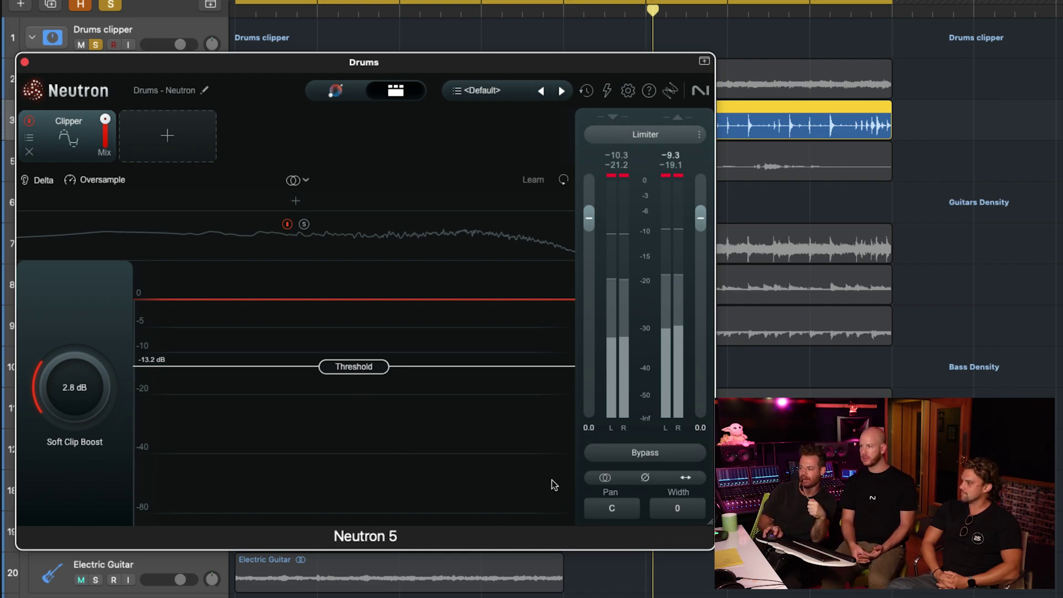
Step: Switch the output's mono summing on and off twice, and its phase inversion on and off once
left_click(608, 480)
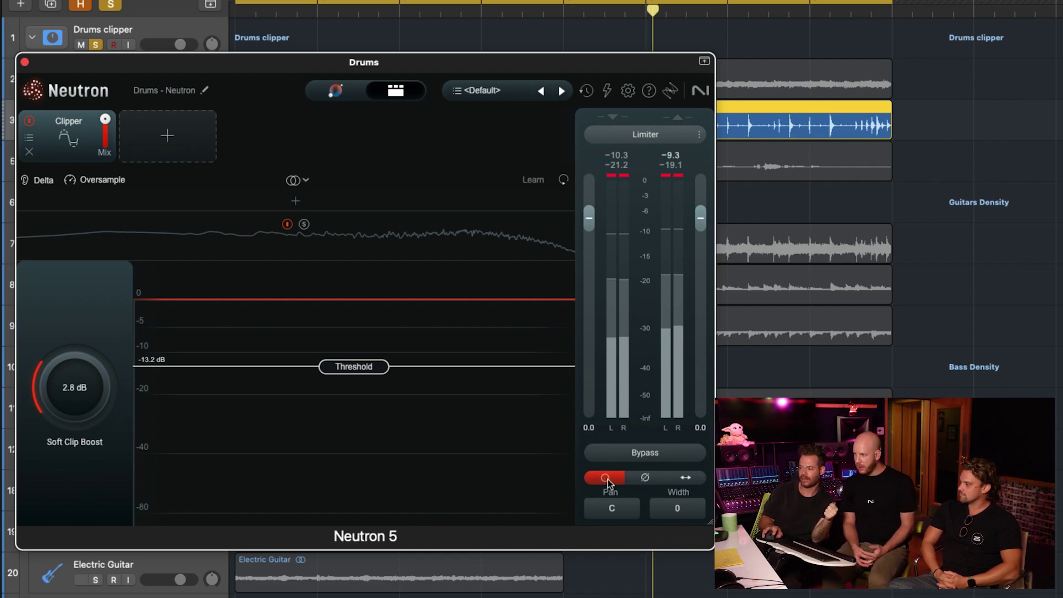
left_click(609, 481)
left_click(606, 479)
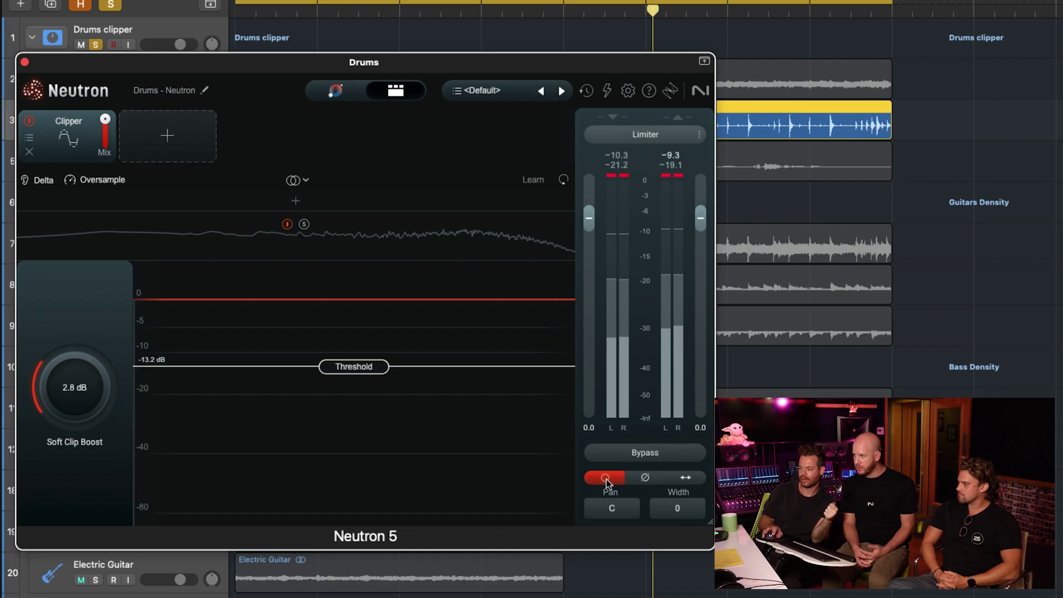
left_click(606, 480)
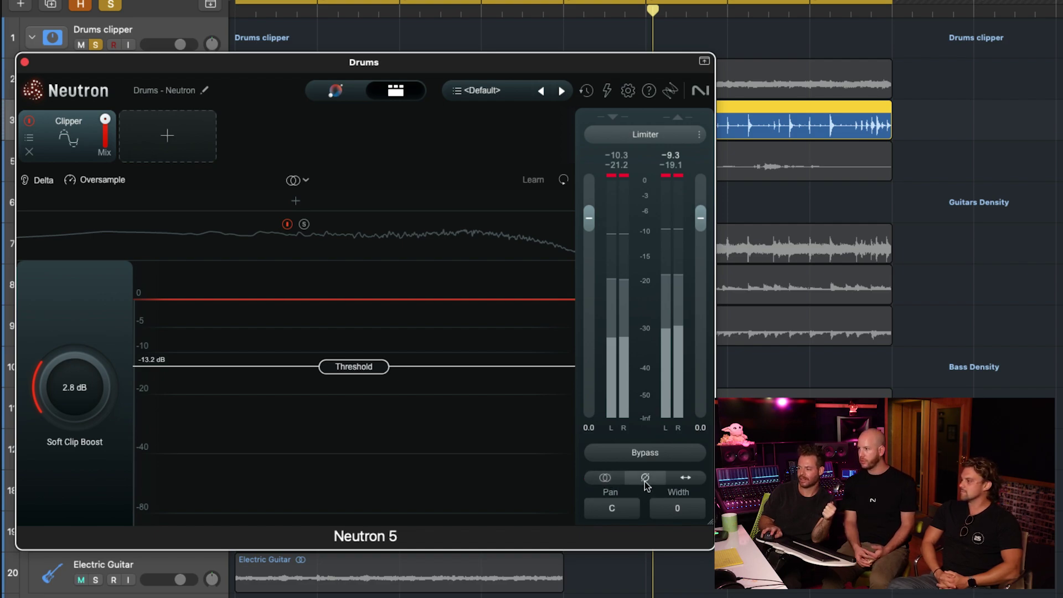
left_click(646, 479)
left_click(646, 480)
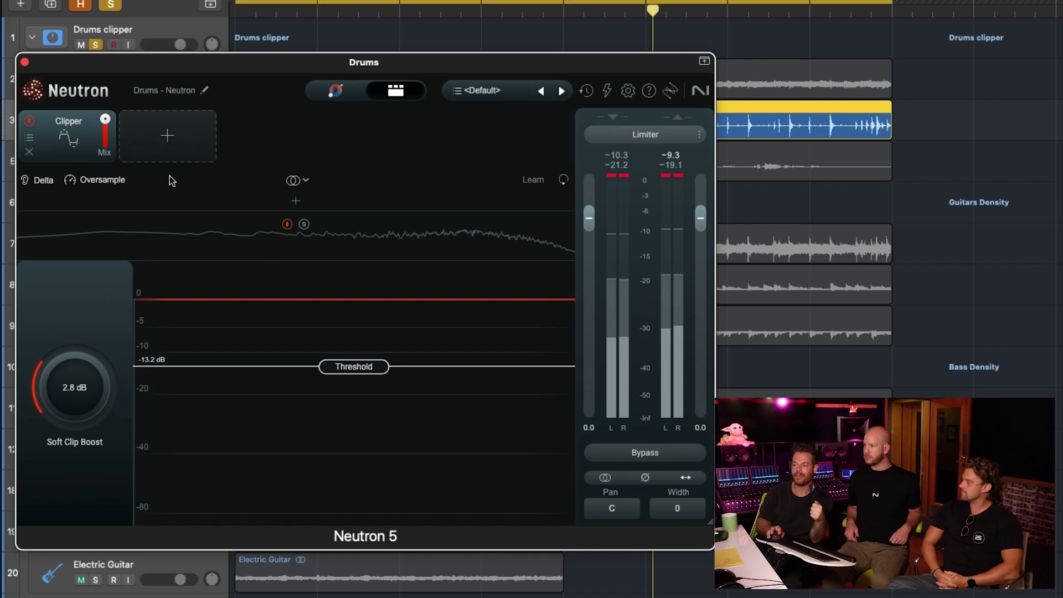
left_click(137, 130)
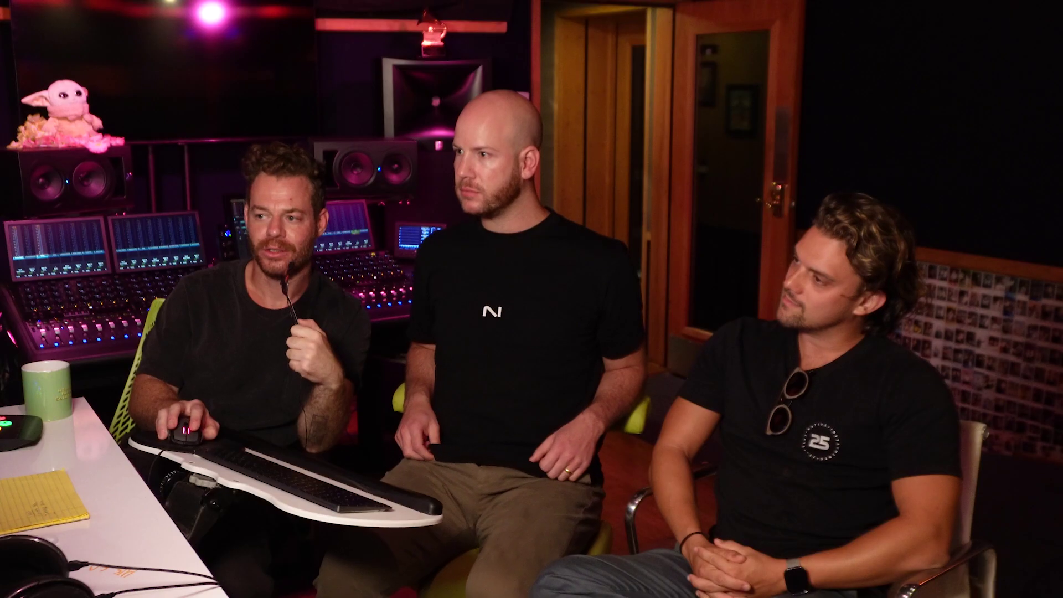
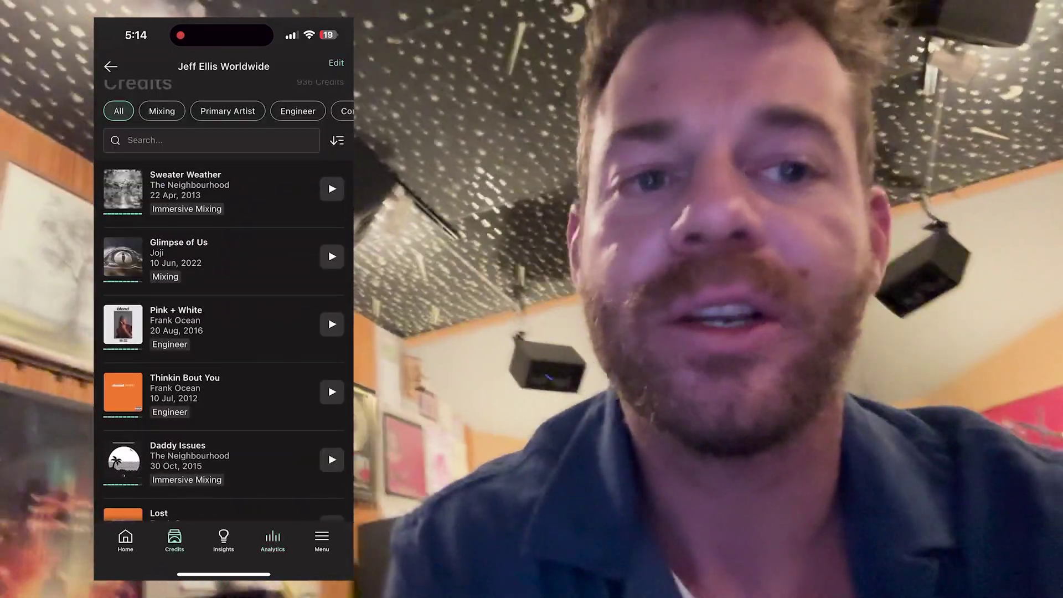
Step: Browse the engineer's credits list in the phone's music credits app
scroll(224, 333, "up", 1)
scroll(223, 332, "down", 1)
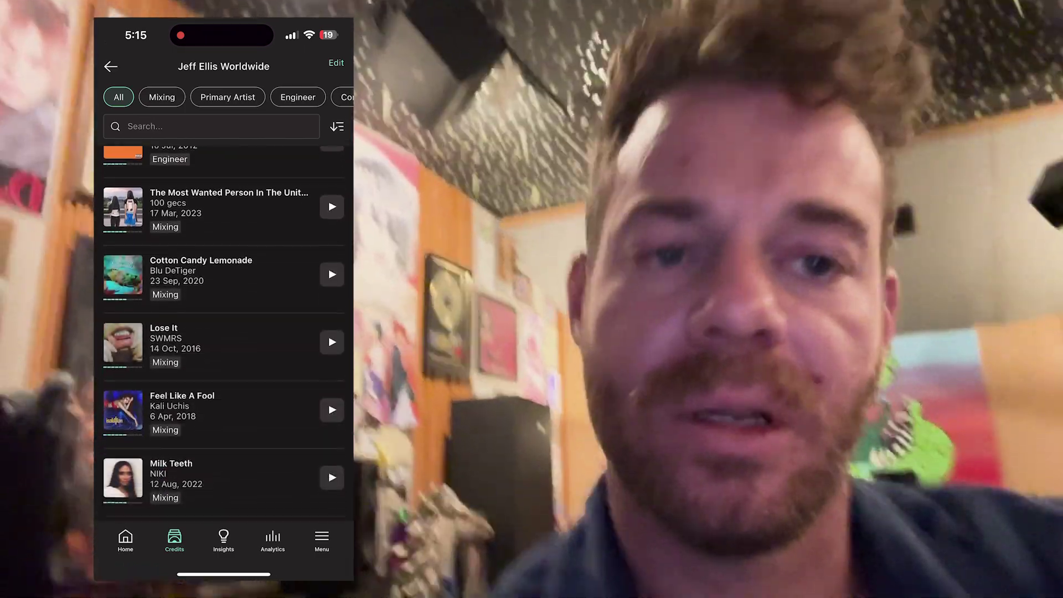
scroll(224, 332, "down", 10)
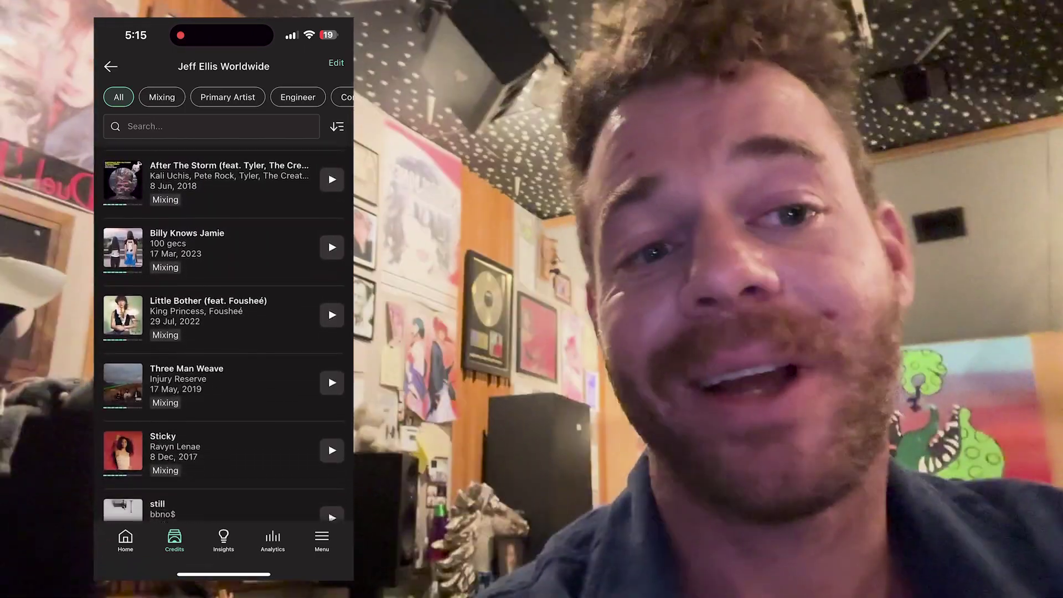
Step: Look through the rest of the engineer's credits and the role filters above them
scroll(224, 333, "down", 15)
scroll(224, 97, "right", 3)
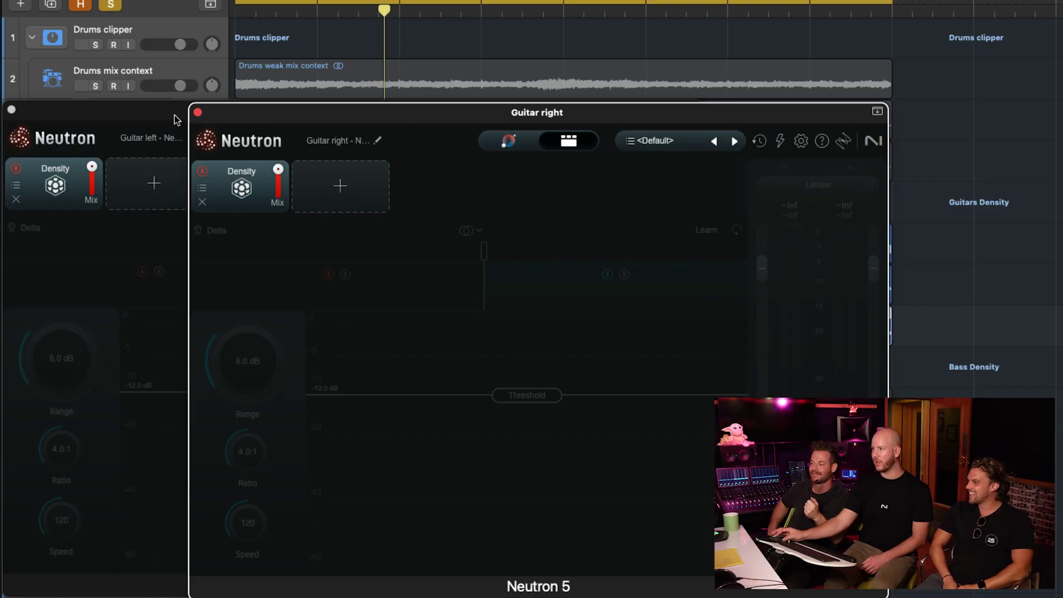
Step: Play the guitars and take the Neutron 5 instances on Guitar left and Guitar right out of bypass
left_click_drag(176, 120, 194, 119)
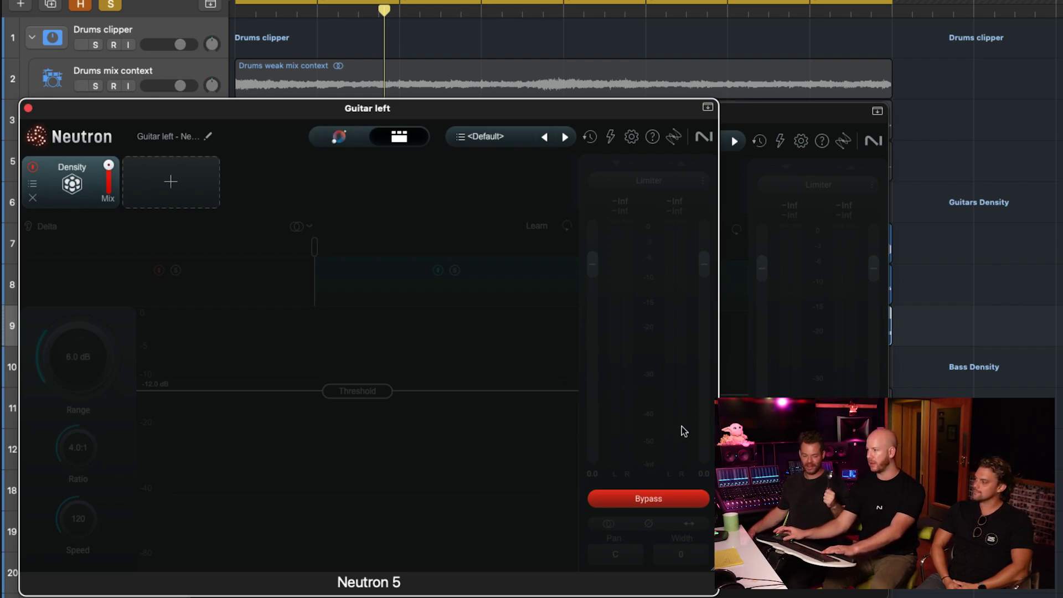
key("space")
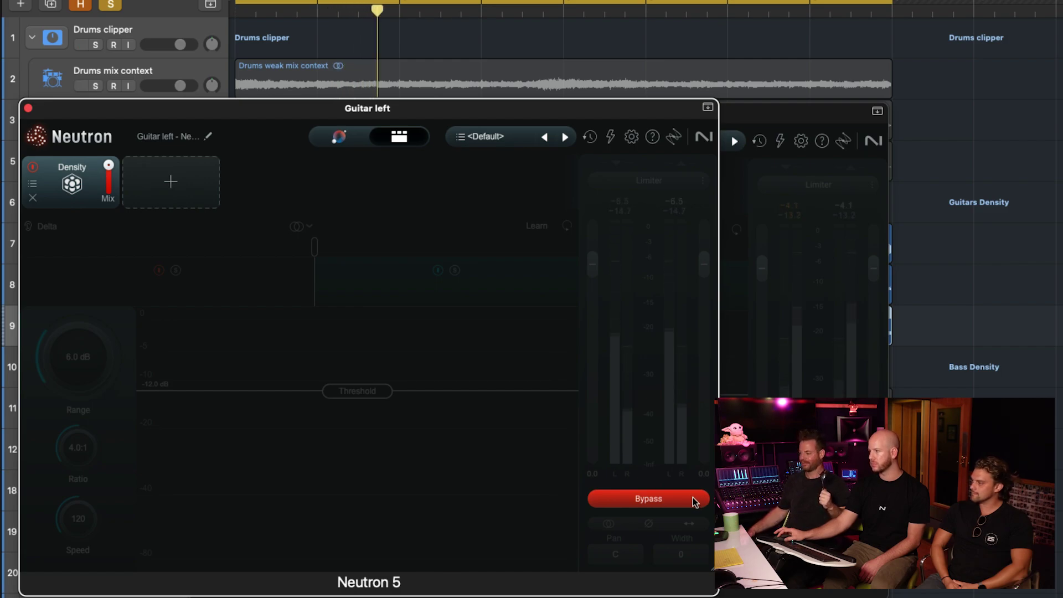
left_click(692, 500)
left_click(726, 501)
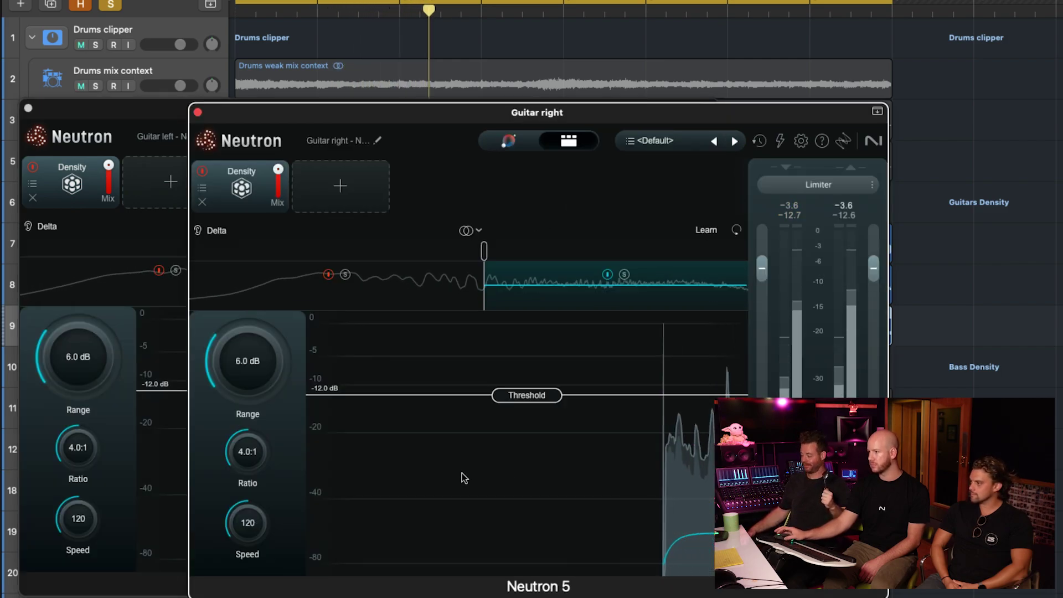
left_click(172, 576)
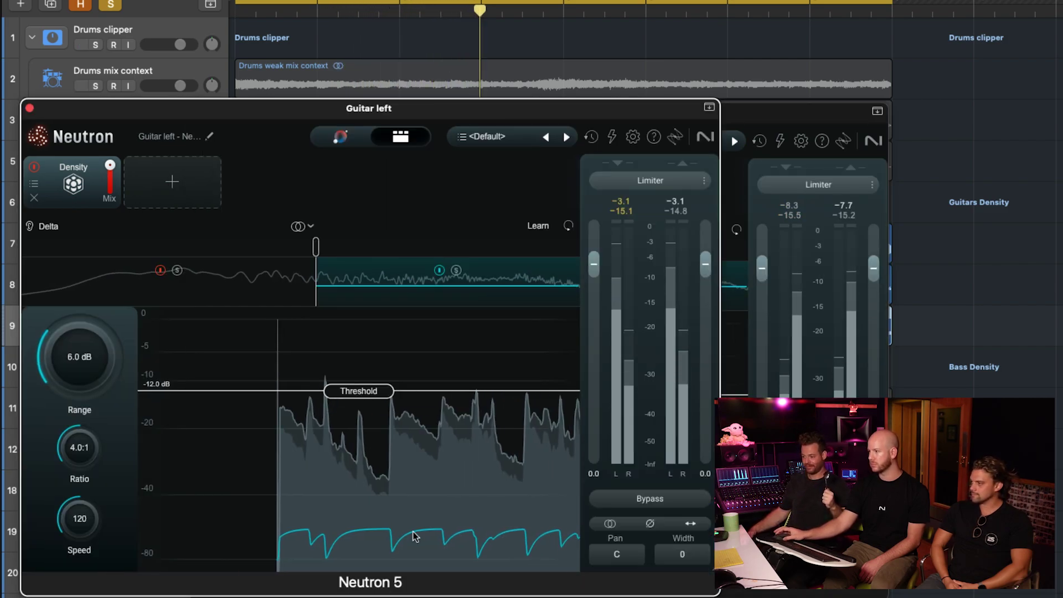
Step: Bypass Neutron 5 again on both guitar tracks and put their plug-in windows away
left_click(701, 500)
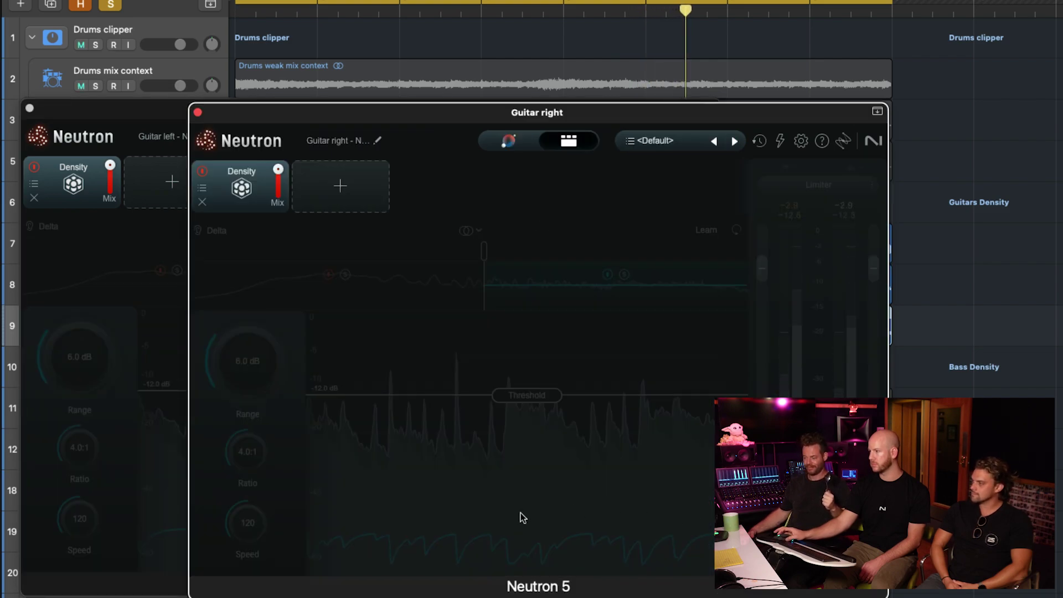
left_click(169, 580)
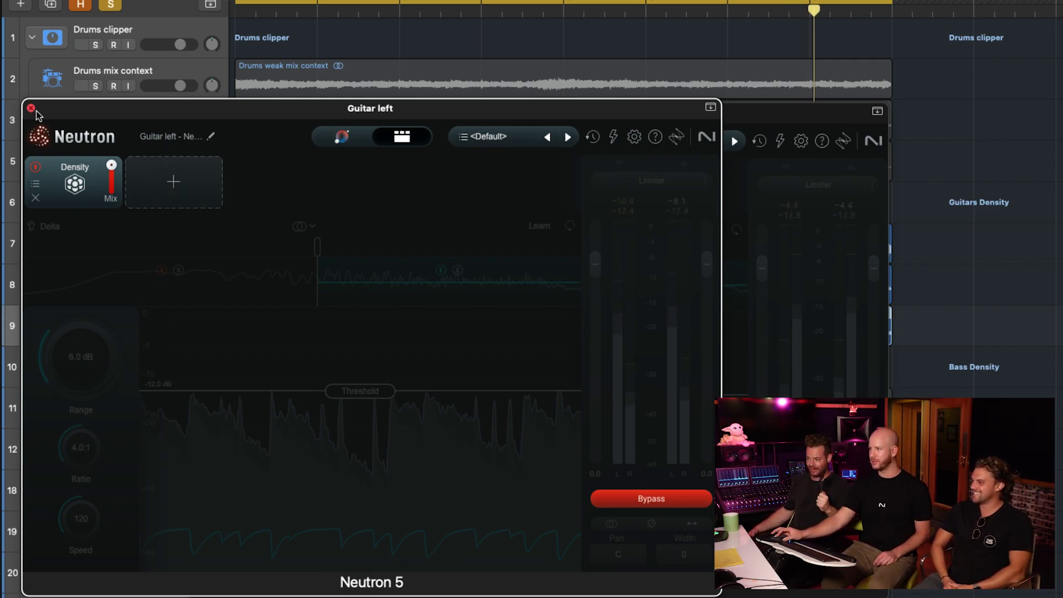
mouse_move(65, 111)
left_mouse_down()
mouse_move(92, 109)
mouse_move(79, 109)
left_mouse_up()
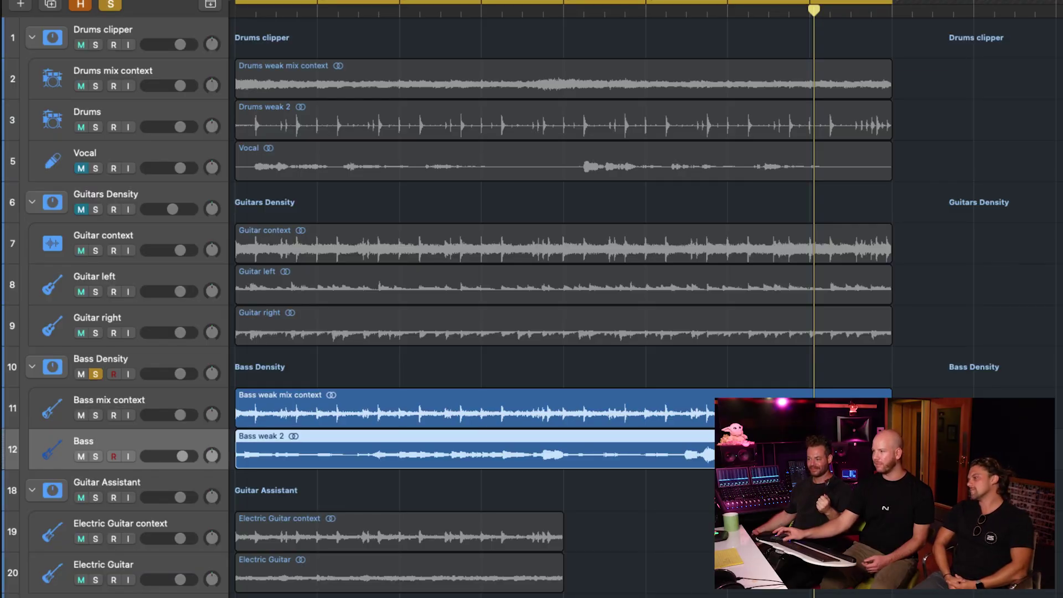
Step: Show the Bass track's Neutron 5 window, hide its host header, and play the bass with the processing bypassed
key("v")
left_click_drag(676, 86, 415, 39)
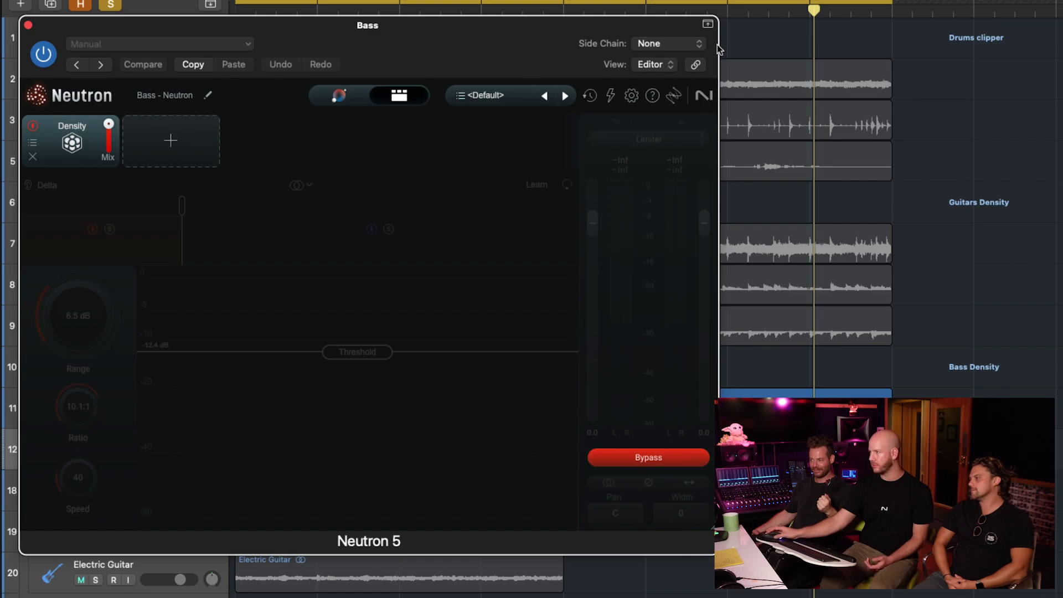
left_click(708, 24)
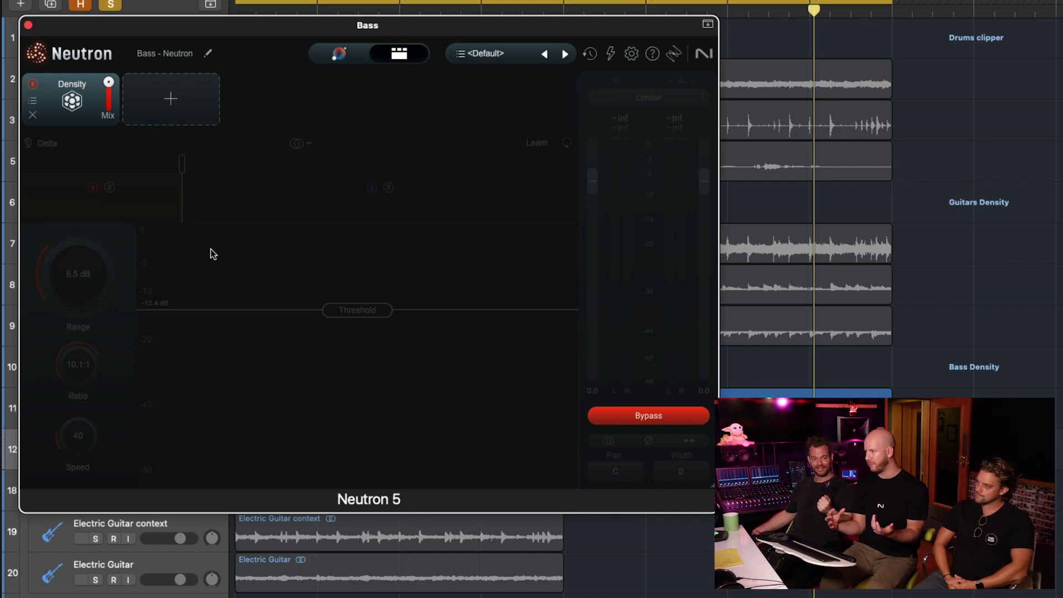
key("space")
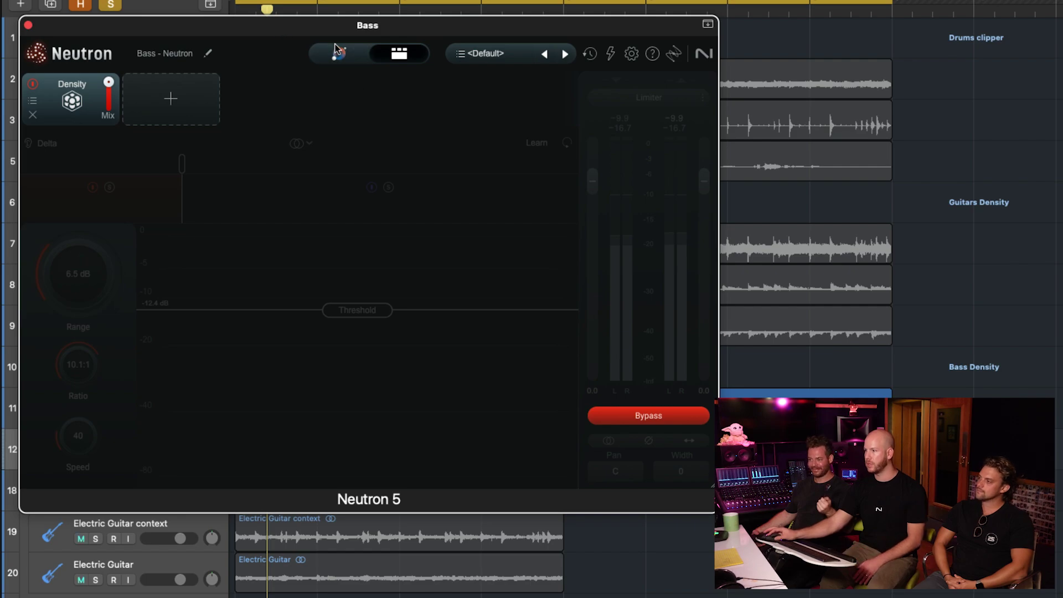
Step: Select the Bass mix context track and play the bass in context, comparing Neutron 5 bypassed and active
left_click_drag(433, 24, 718, 84)
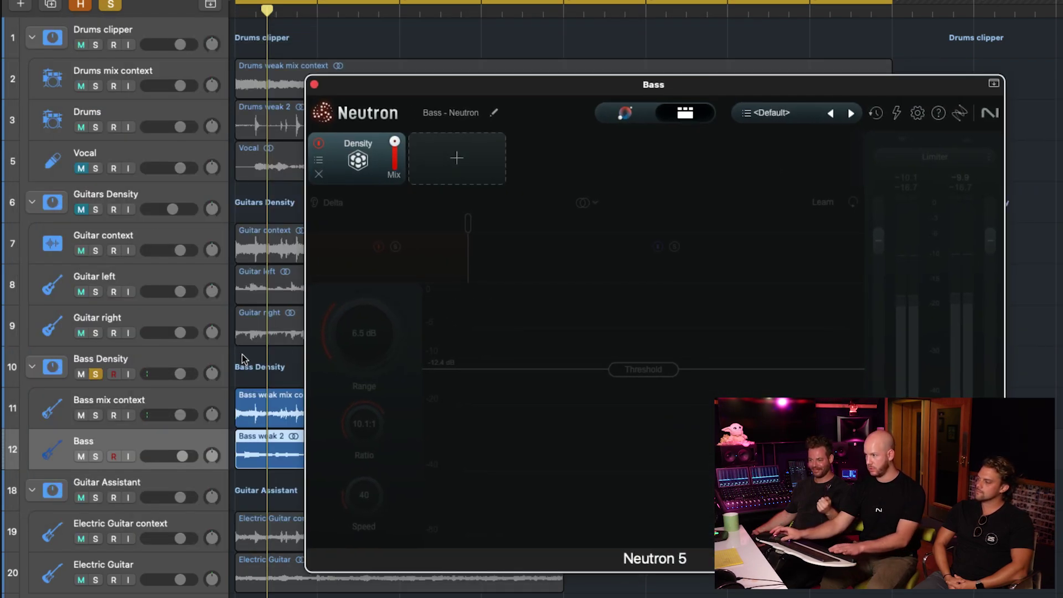
left_click(147, 401)
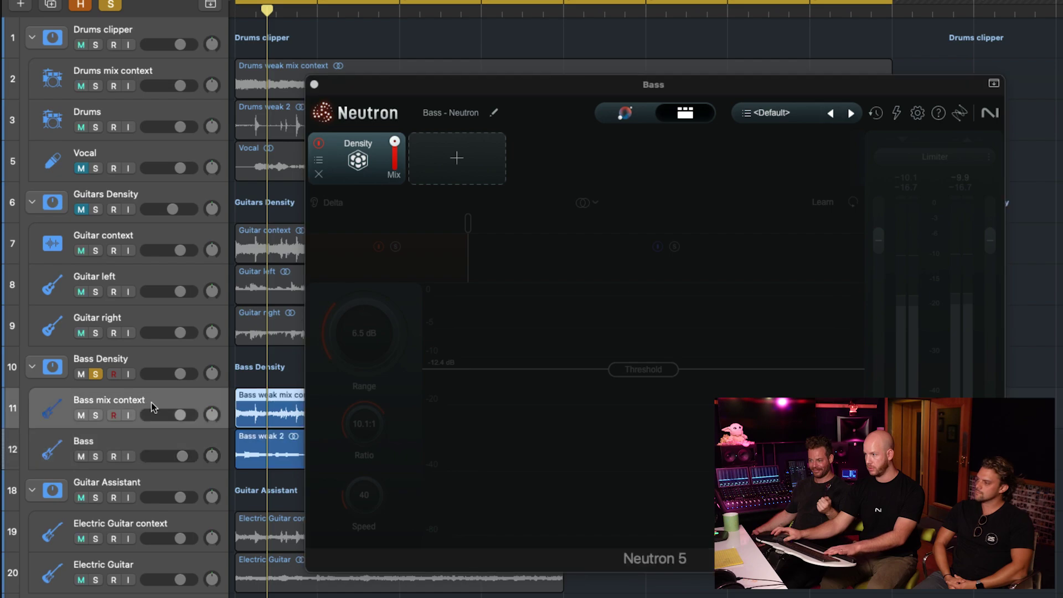
key("space")
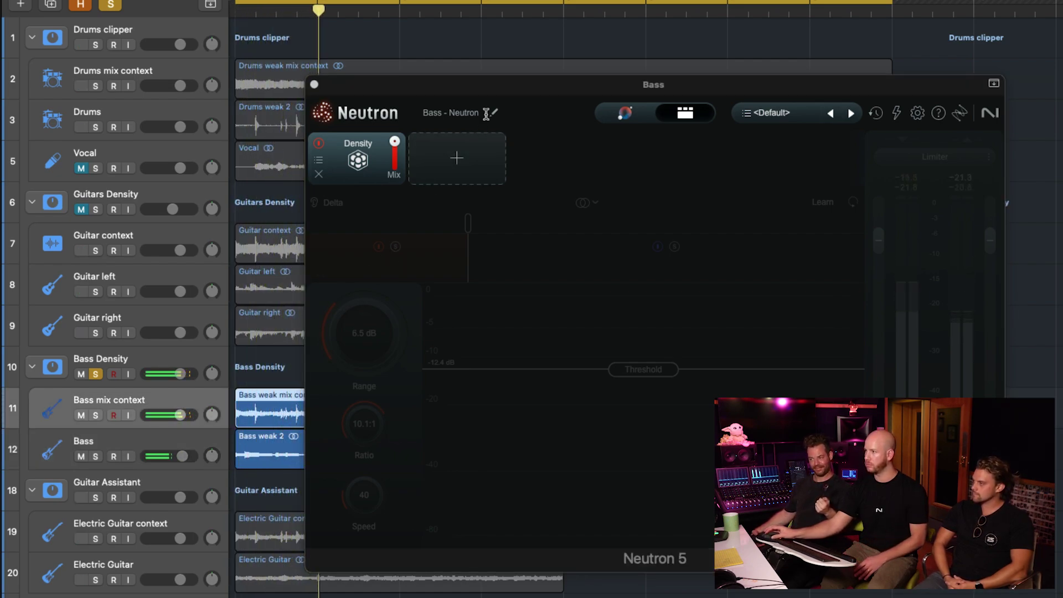
left_click_drag(502, 91, 221, 25)
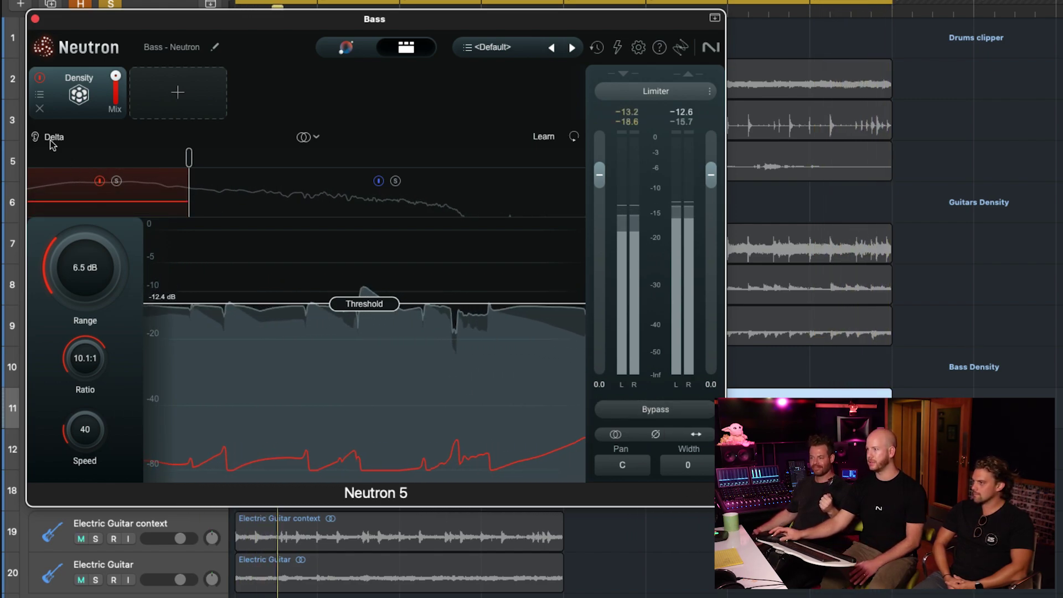
Step: Solo the Bass track, audition Density's Delta signal, and close the Bass plug-in window
left_click_drag(126, 28, 244, 41)
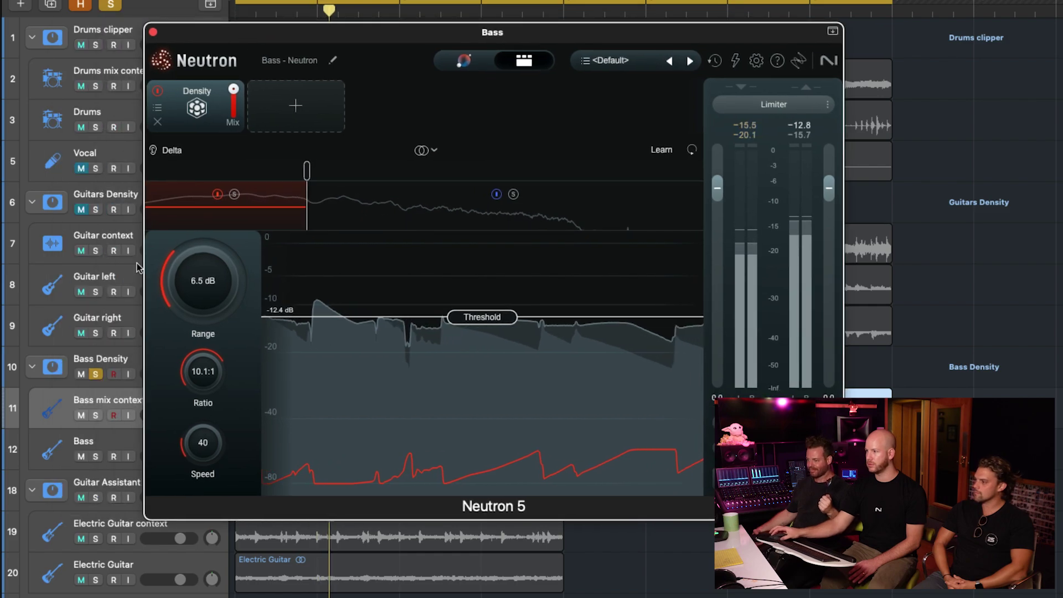
left_click(96, 457)
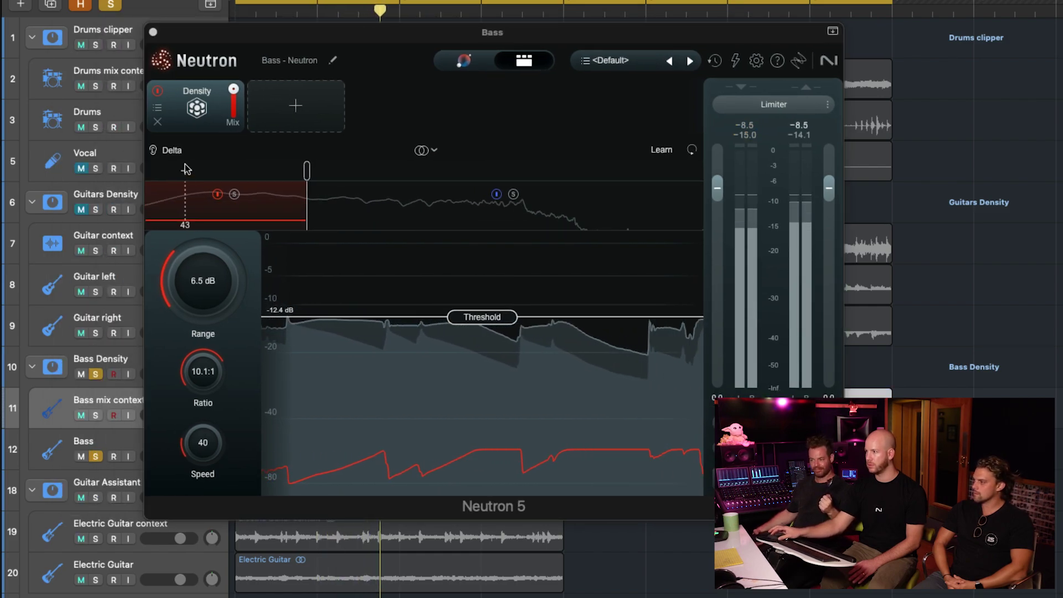
left_click(168, 151)
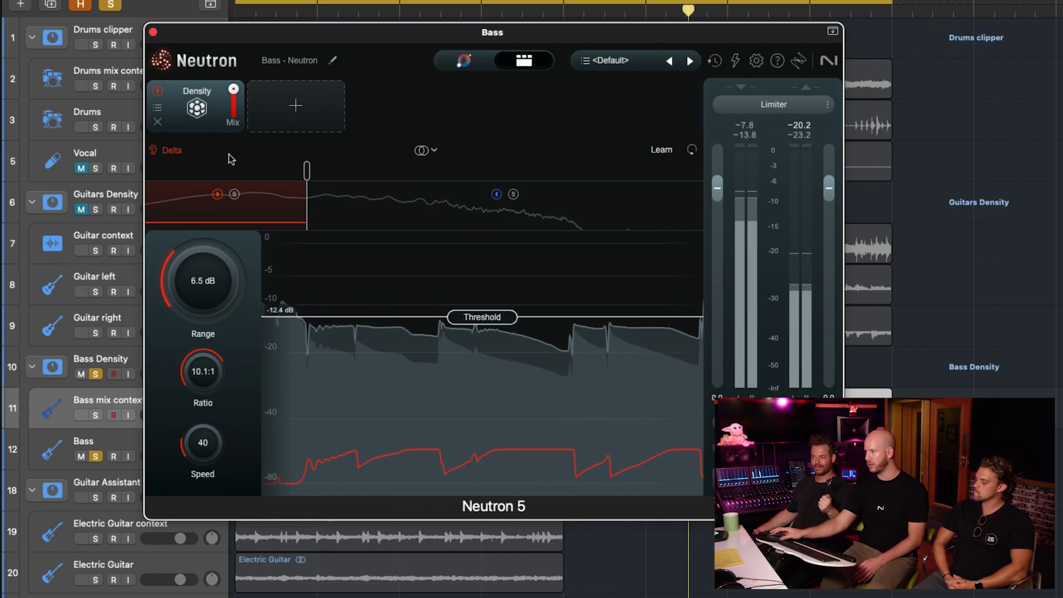
left_click(163, 152)
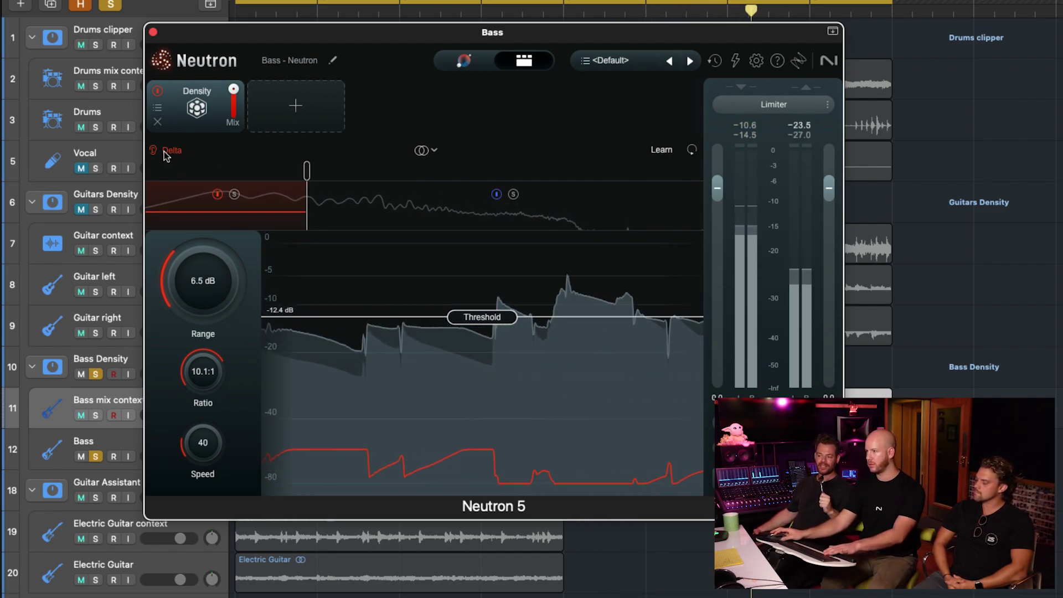
left_click(154, 32)
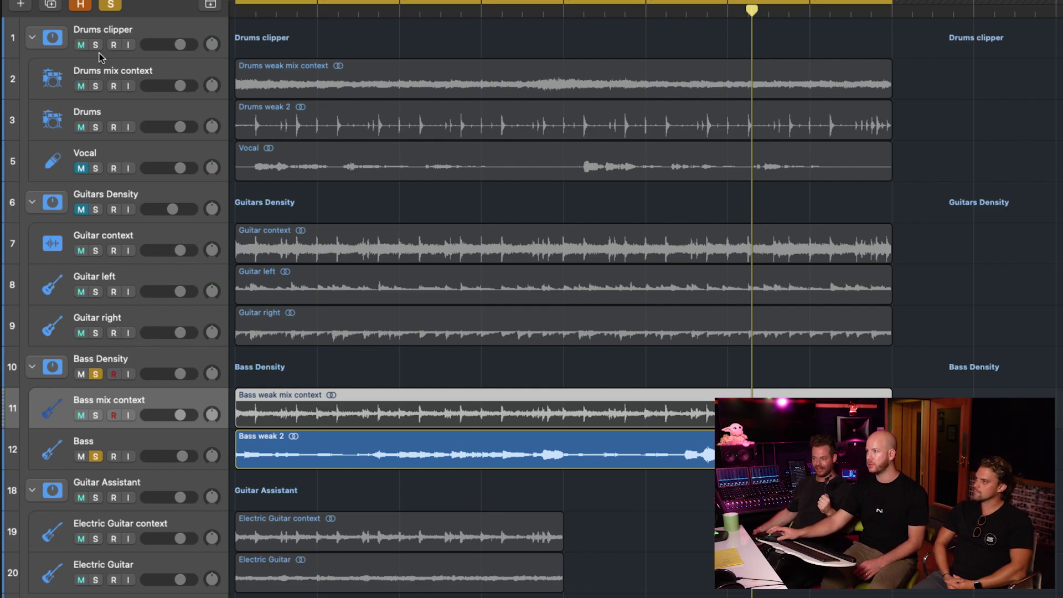
Step: Solo only the Drums clipper track stack and insert a stereo iZotope Neutron 5 on it
left_click(109, 36)
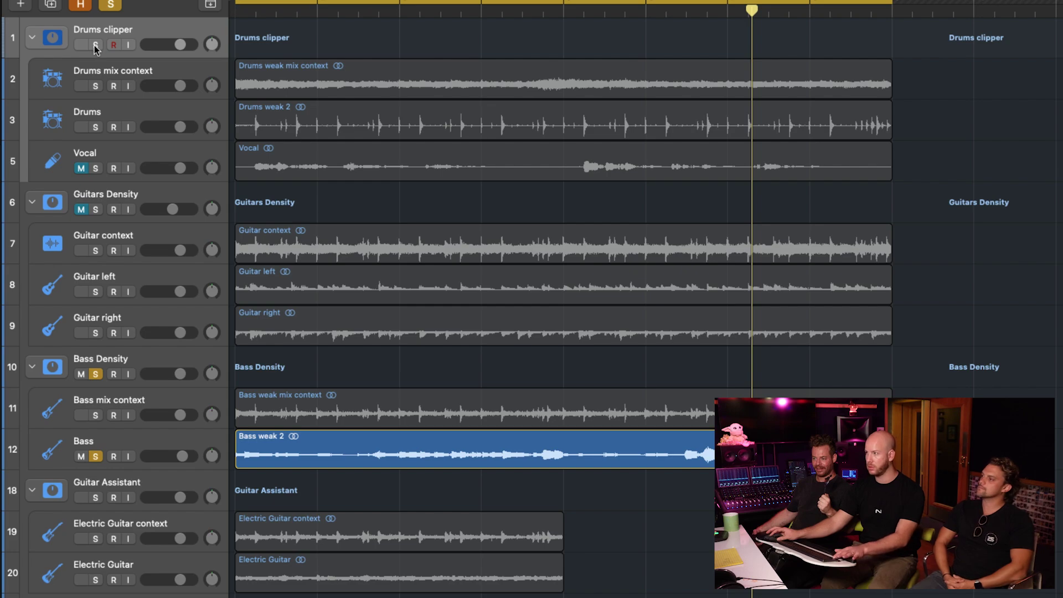
left_click(95, 45, "alt")
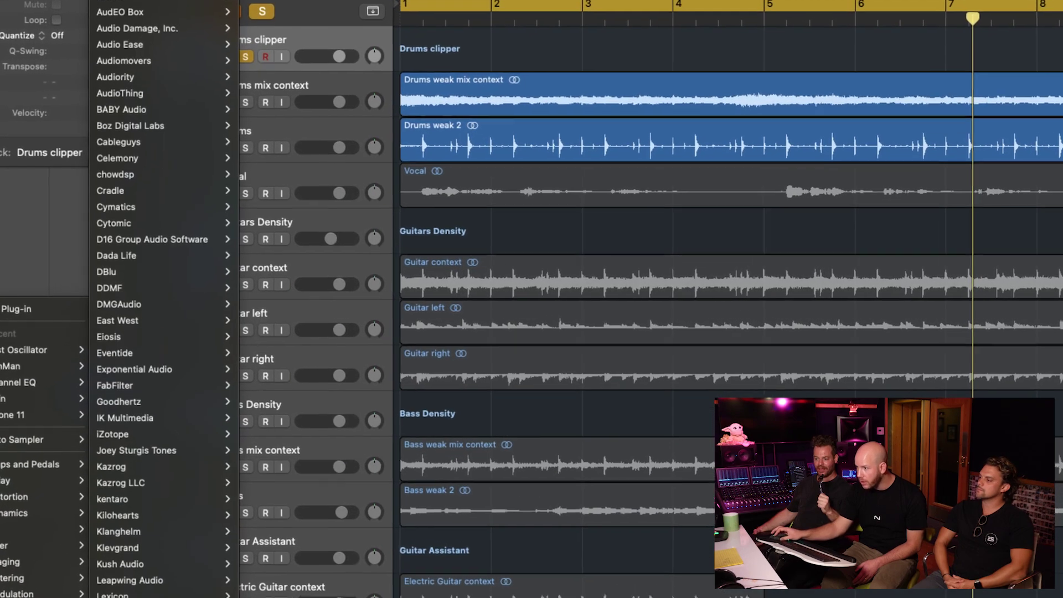
mouse_move(136, 287)
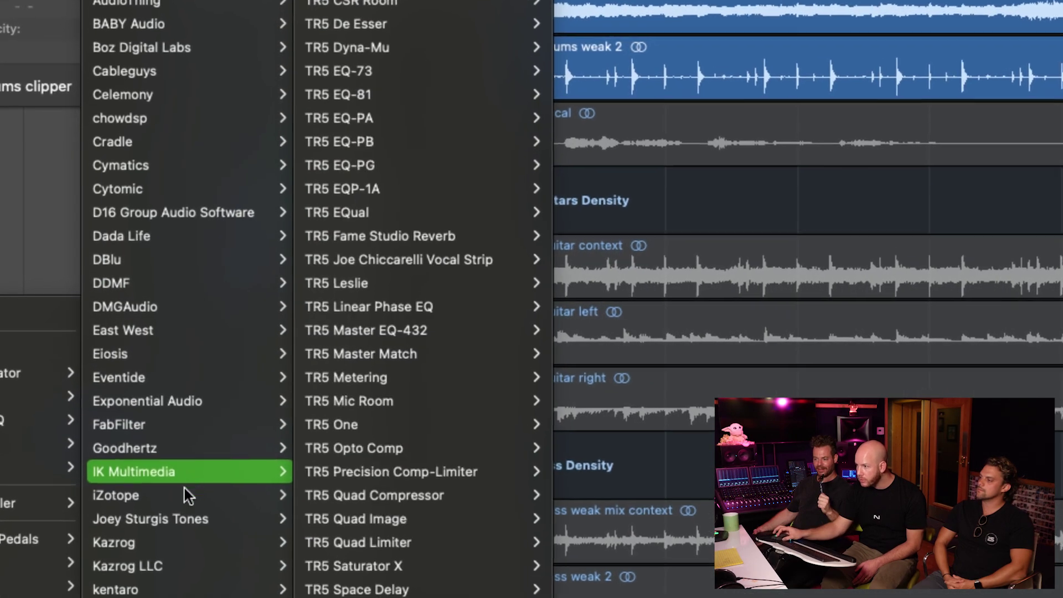
mouse_move(166, 475)
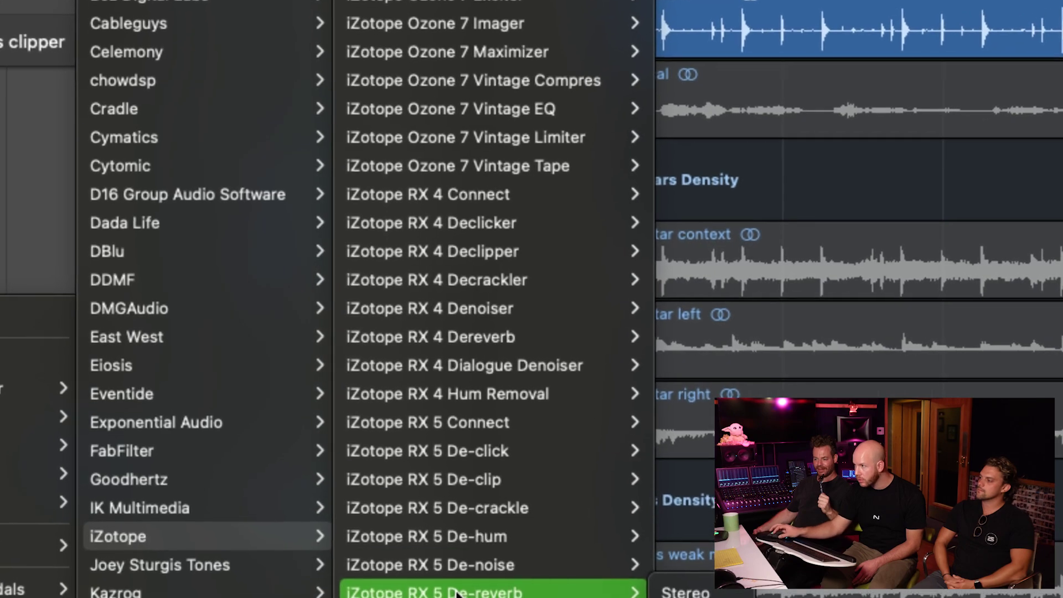
scroll(526, 299, "down", 10)
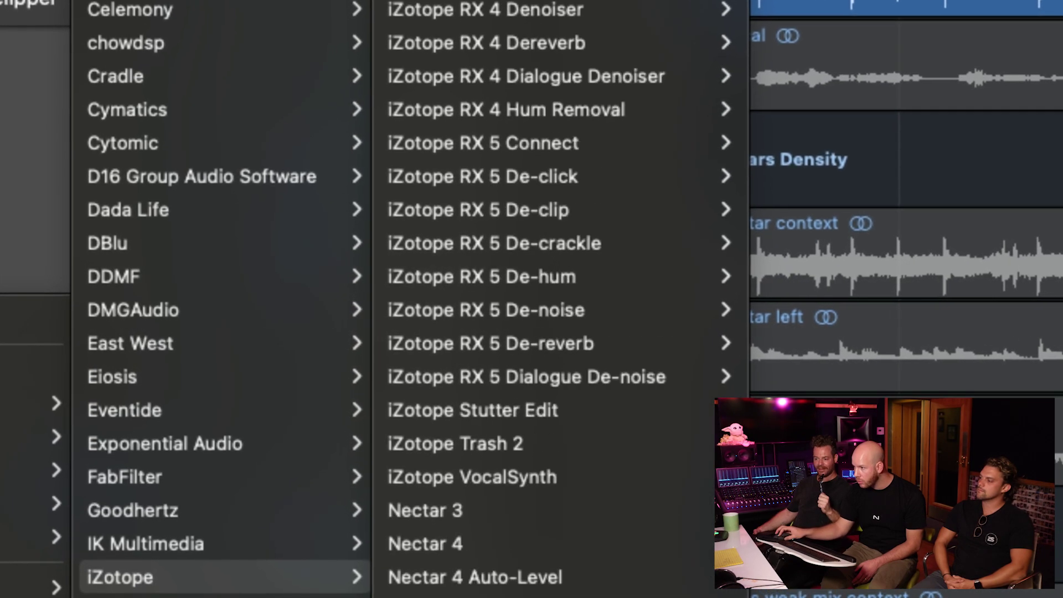
scroll(593, 299, "down", 2)
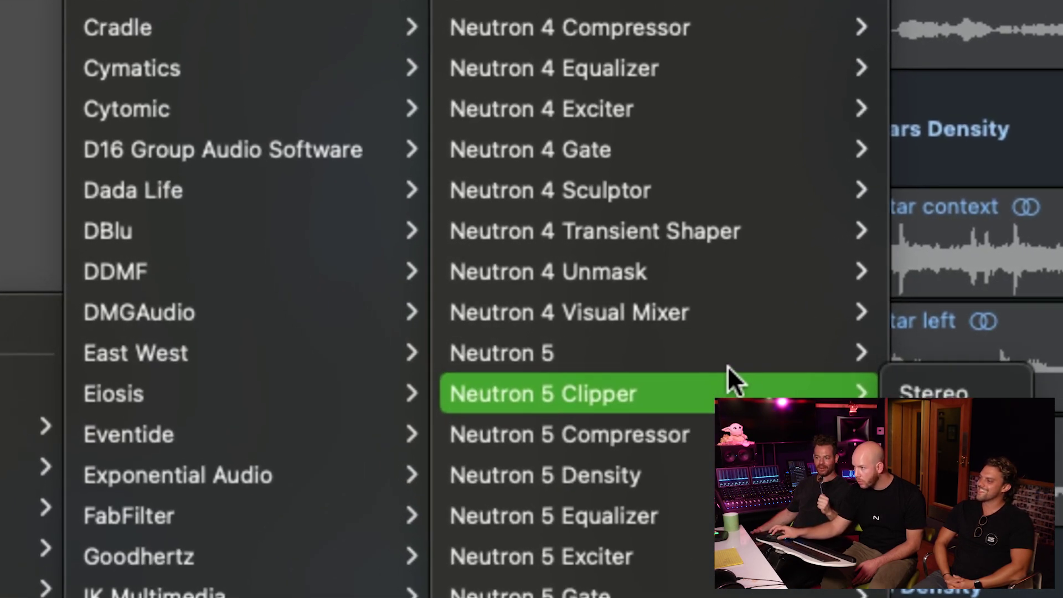
left_click(919, 391)
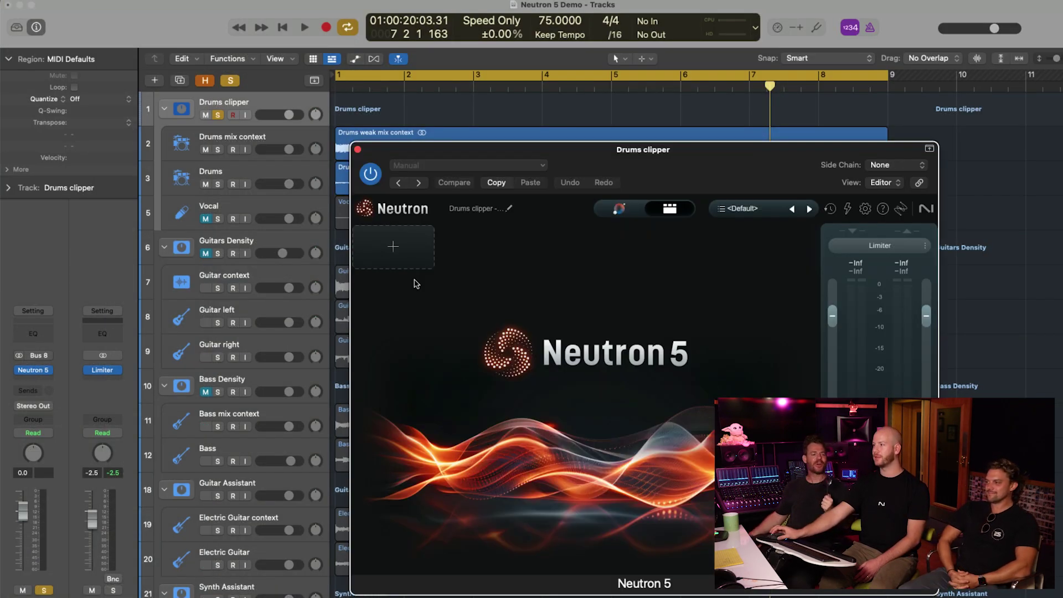
Step: Add a Density module to the Drums clipper's Neutron 5 and unmute the Vocal track, keeping the plug-in window compact
left_click(421, 248)
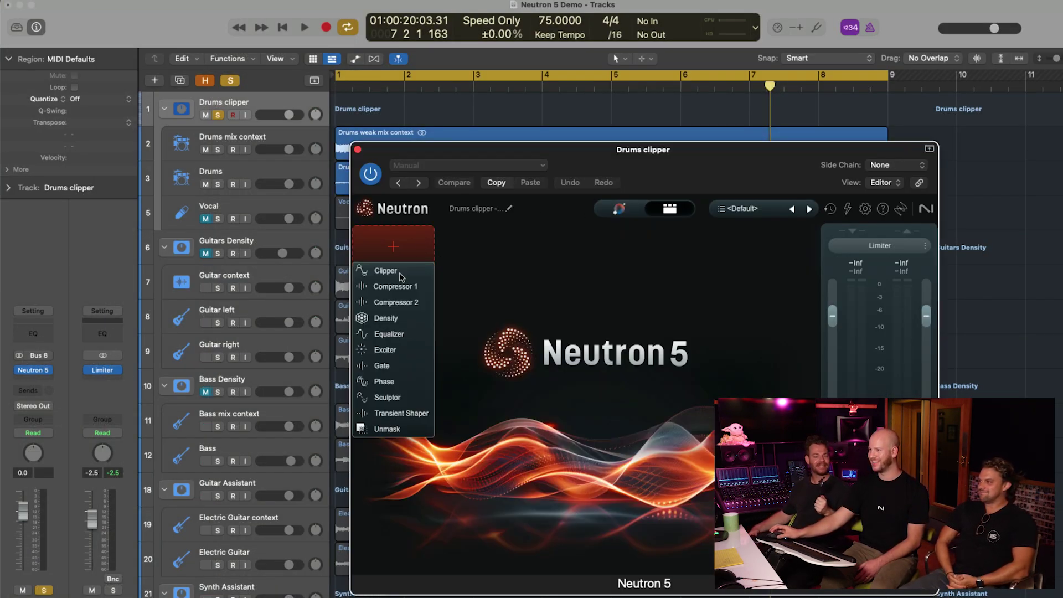
left_click(386, 318)
left_click_drag(612, 164, 372, 123)
left_click(207, 218)
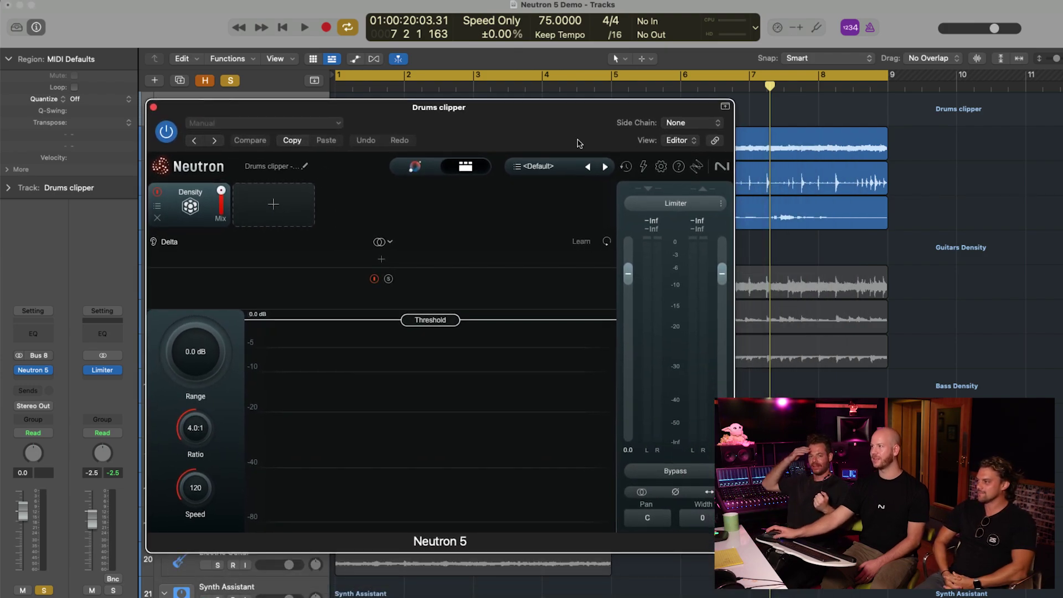
left_click(726, 107)
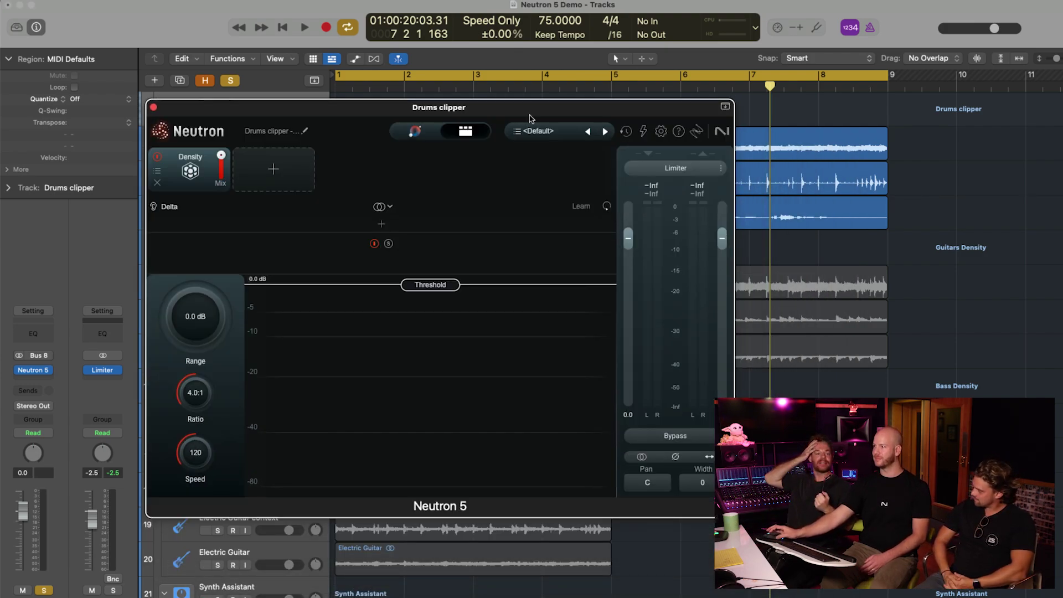
left_click_drag(530, 114, 541, 147)
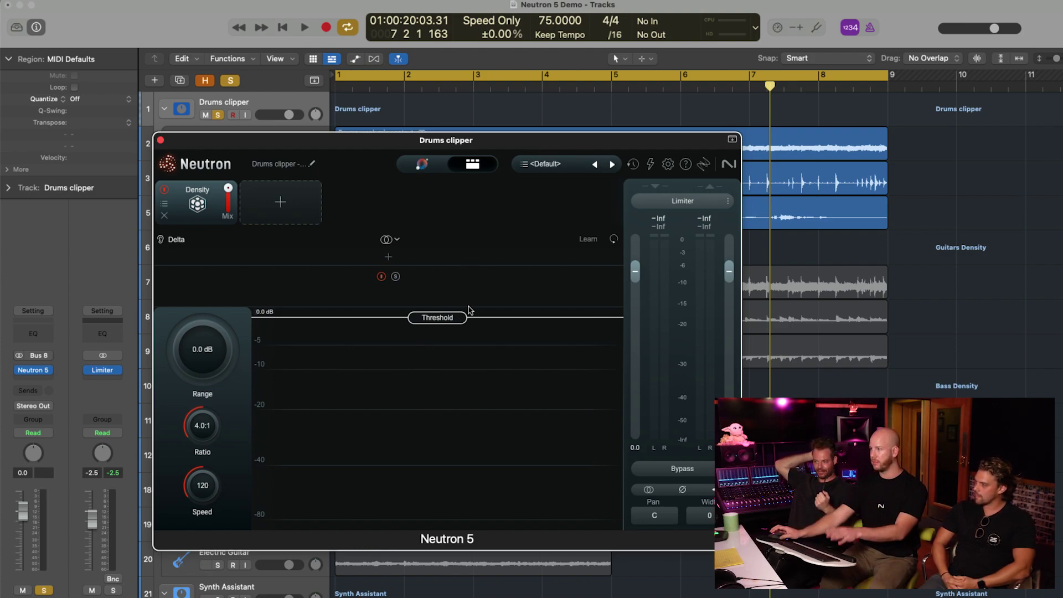
Step: Play from the start, set Density's threshold to -3.4 dB and range to 2.0 dB, and compare against bypass
key("Return")
key("space")
left_click_drag(441, 324, 448, 342)
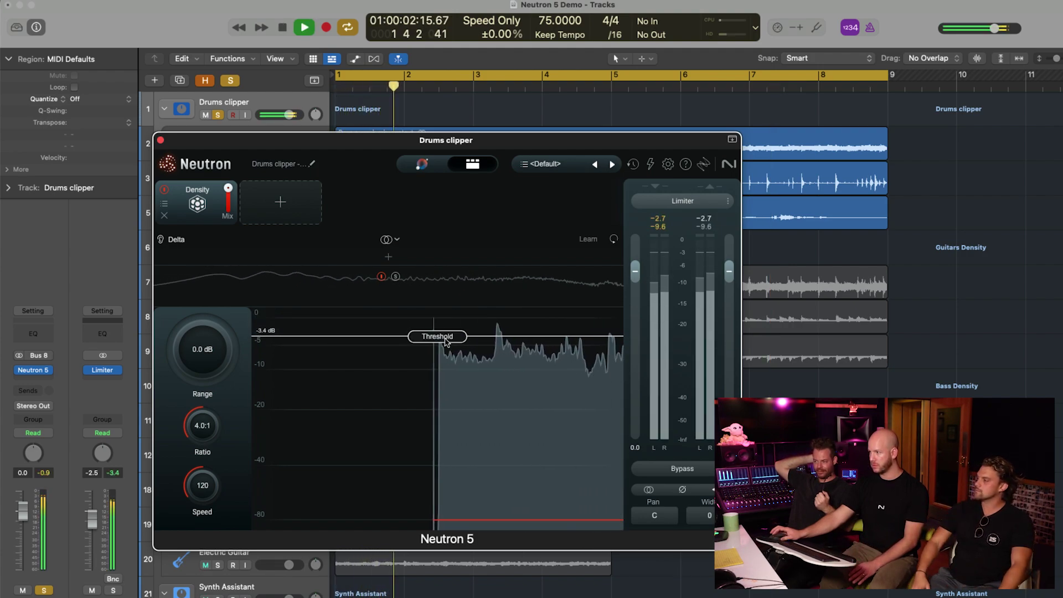
left_click_drag(217, 358, 222, 338)
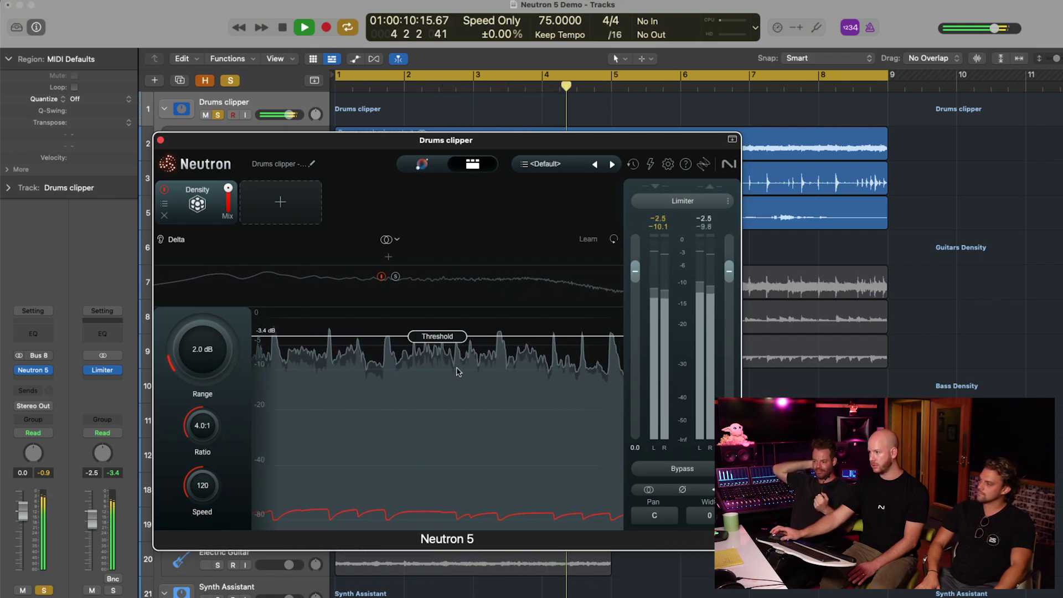
left_click(699, 471)
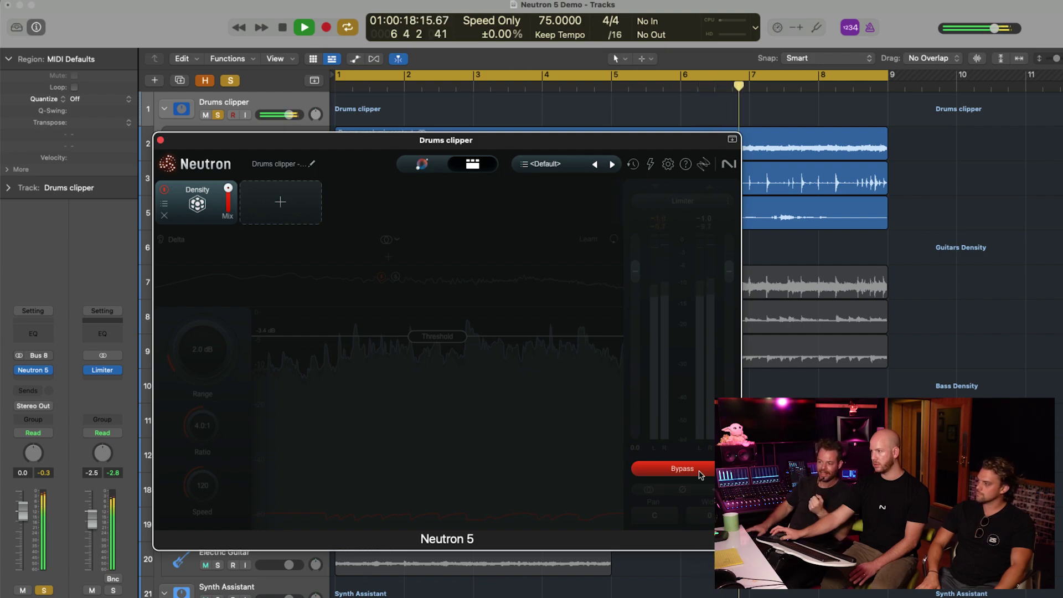
left_click(699, 471)
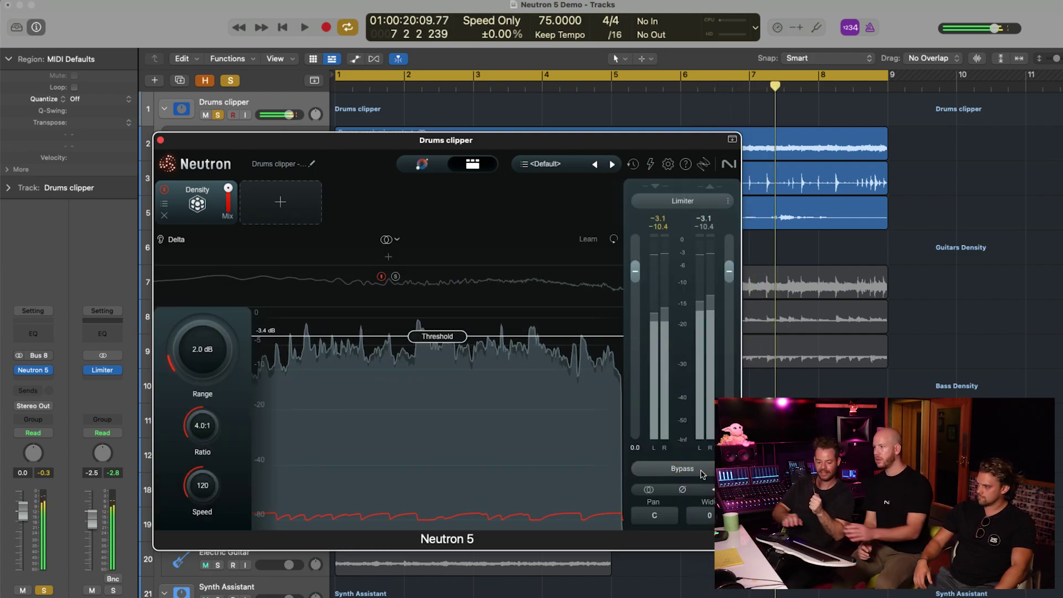
Step: During playback, set Density's speed to 50, ratio to 2.0:1 and threshold to -4.8 dB, and compare with the module bypassed
key("space")
key("space")
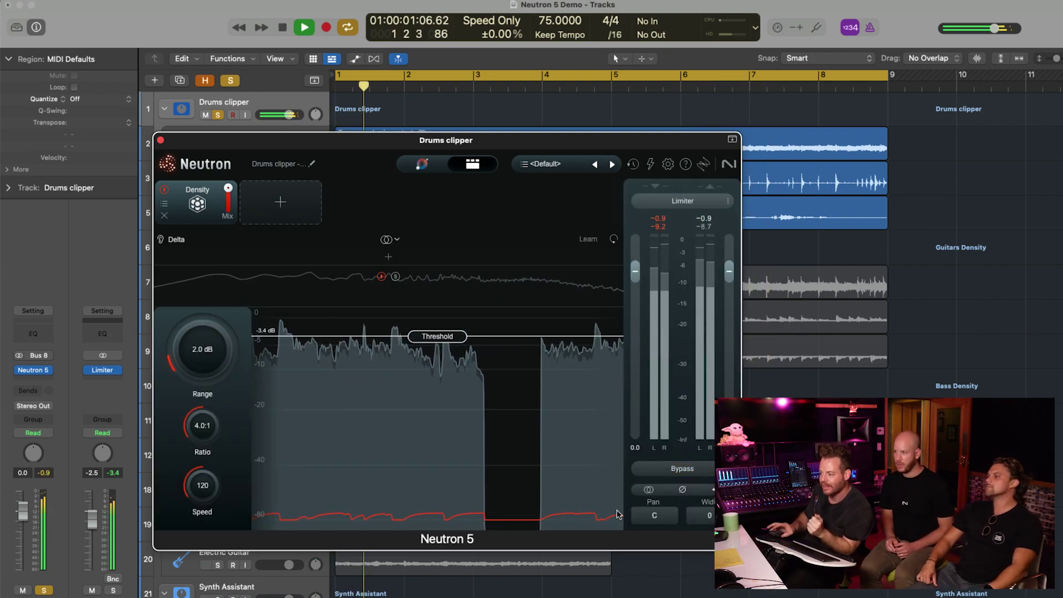
mouse_move(202, 486)
left_mouse_down()
mouse_move(199, 510)
mouse_move(205, 490)
left_mouse_up()
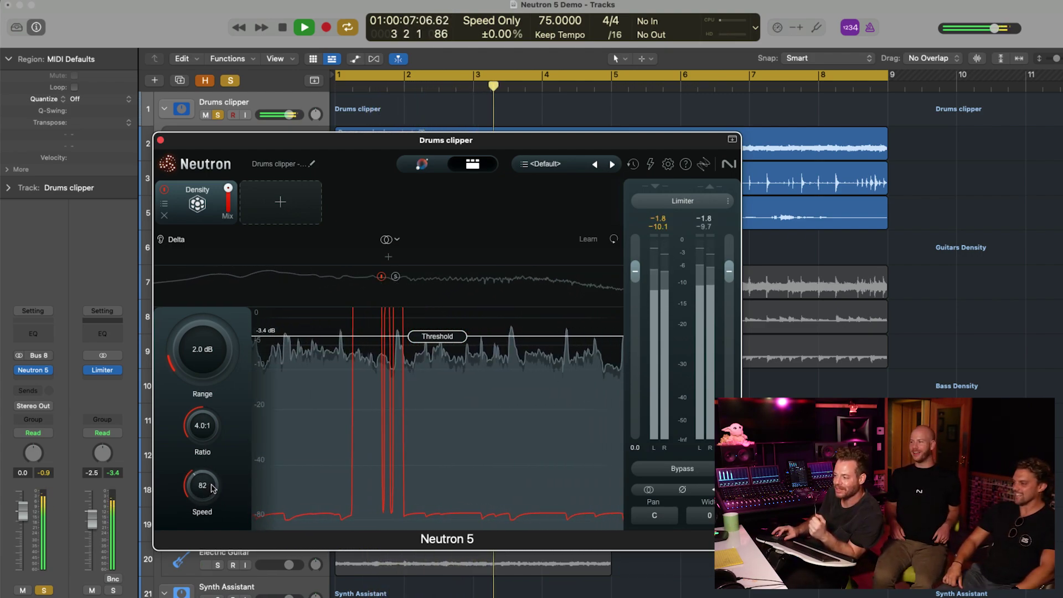
left_click_drag(207, 504, 205, 520)
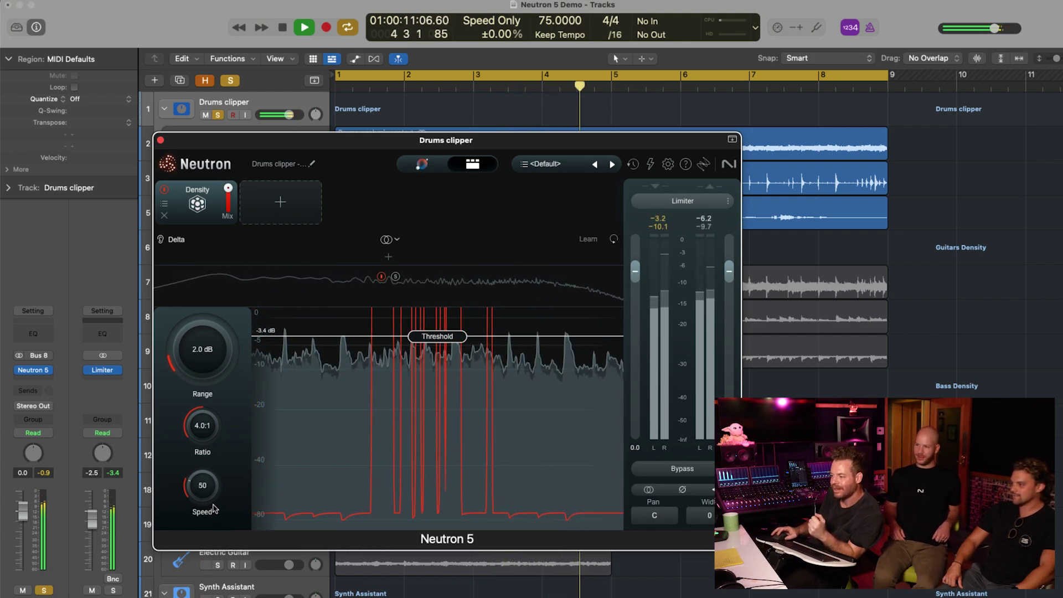
left_click_drag(212, 461, 196, 469)
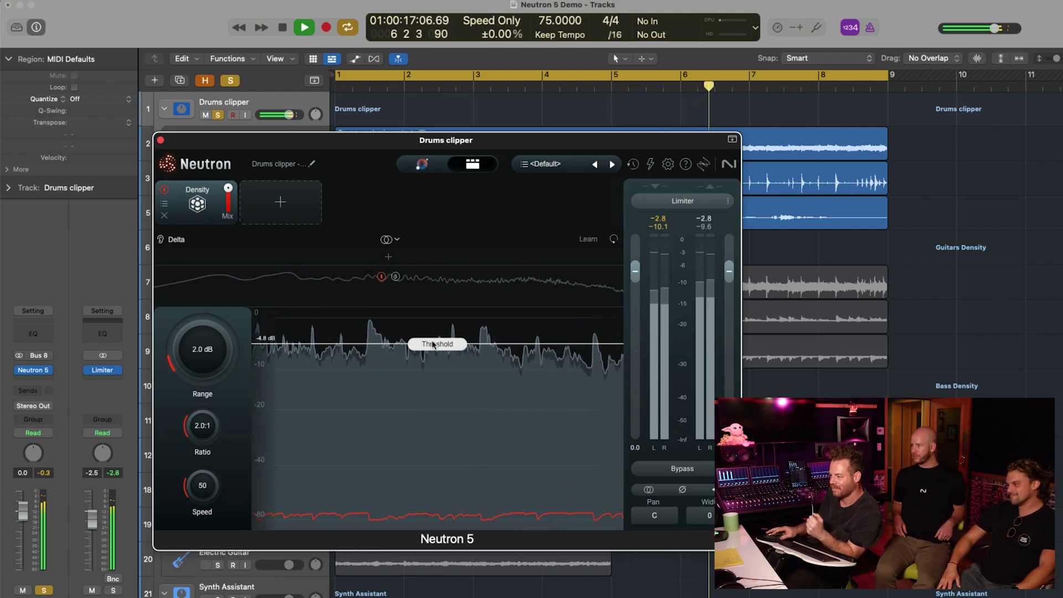
left_click(165, 191)
left_click(165, 191)
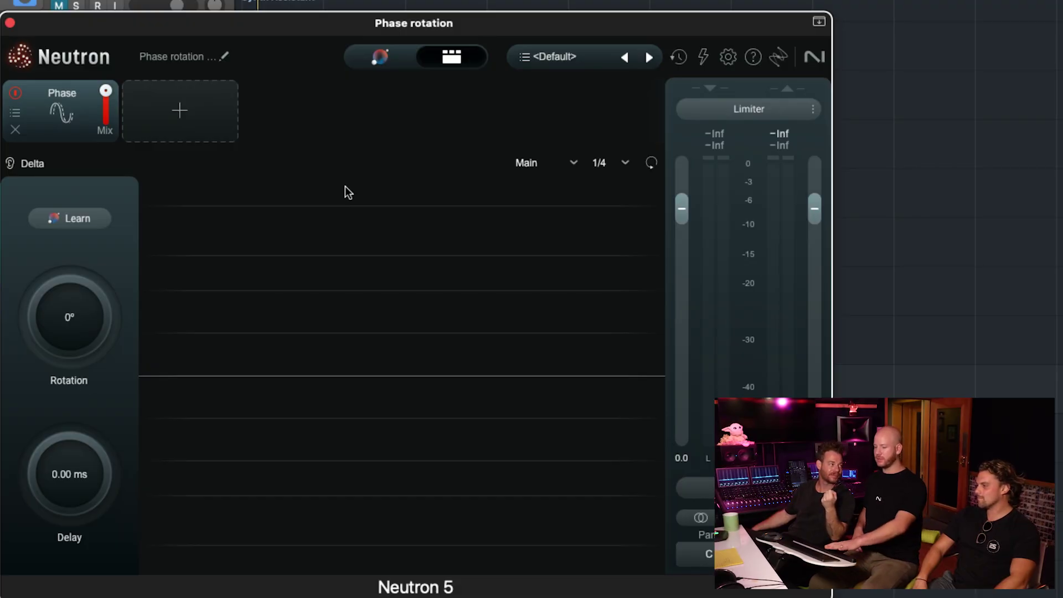
Step: Play the - Init - track, turn the Phase rotation to 91° and to -94°, and reset it to 0°
key("space")
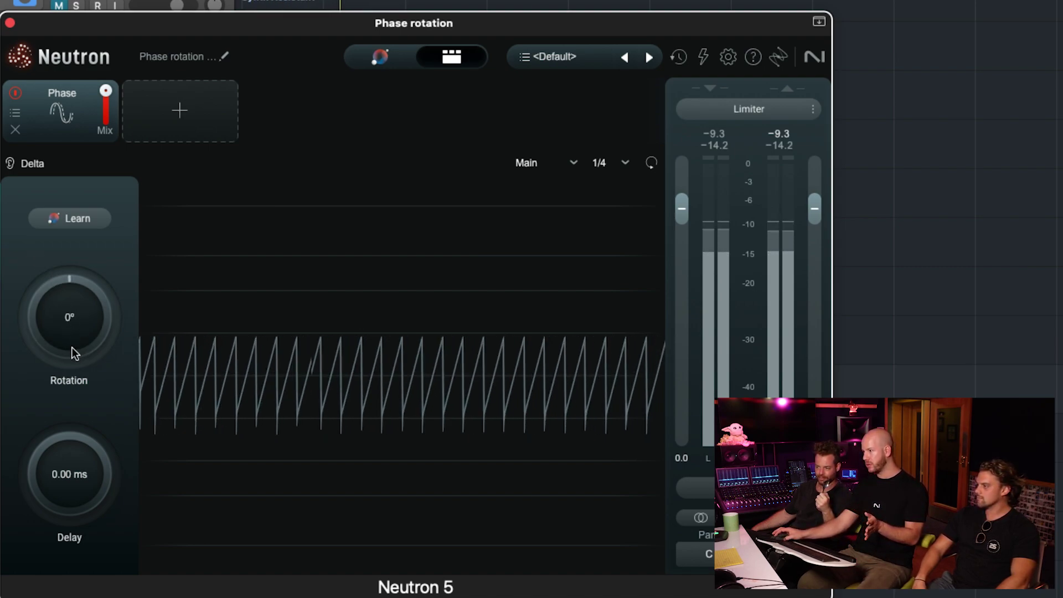
left_click_drag(72, 347, 85, 325)
left_click_drag(90, 317, 106, 297)
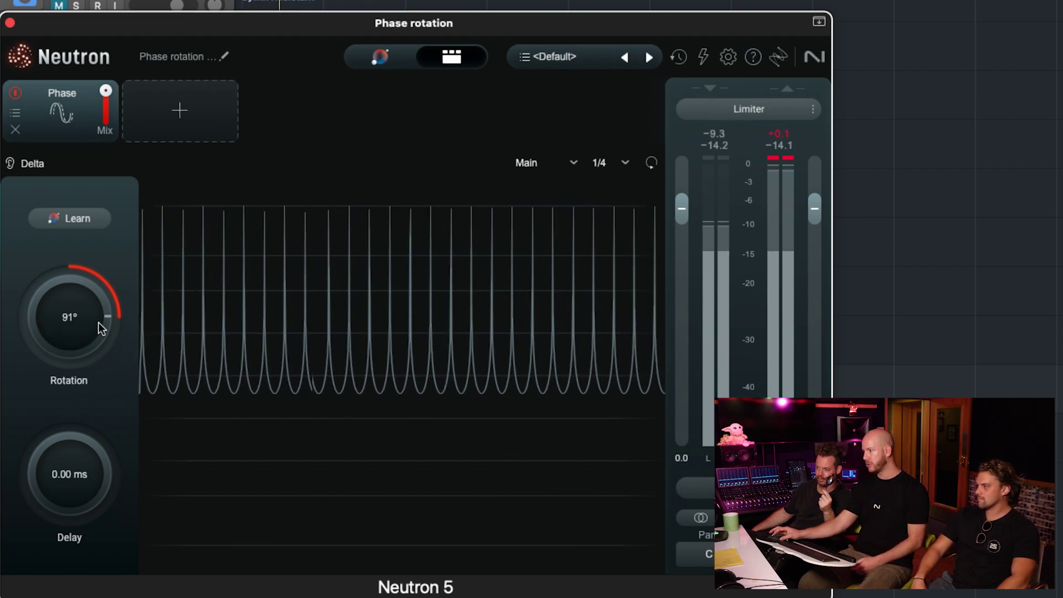
left_click_drag(99, 333, 117, 415)
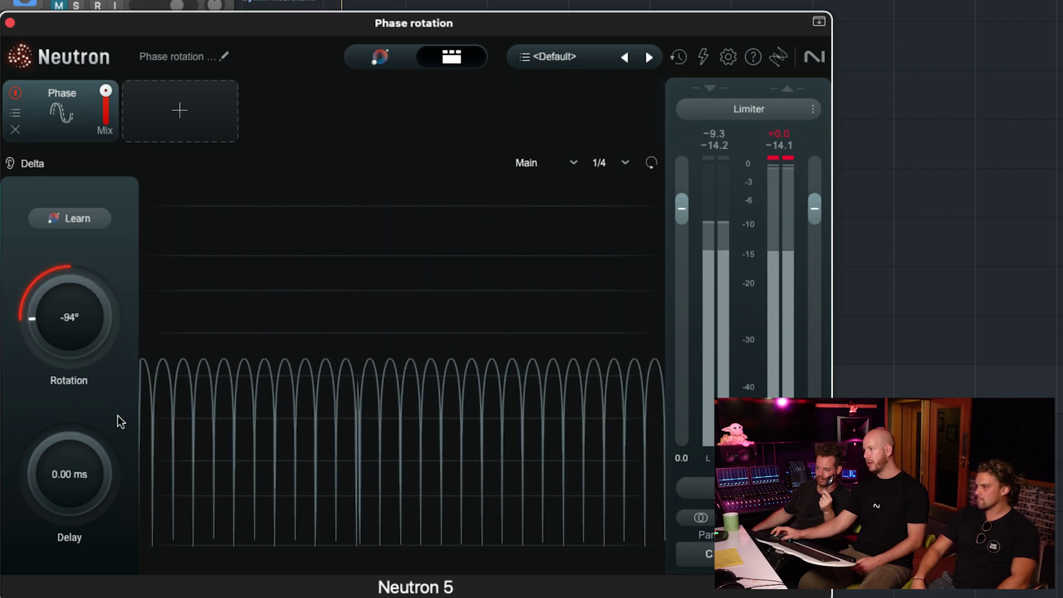
double_click(78, 354)
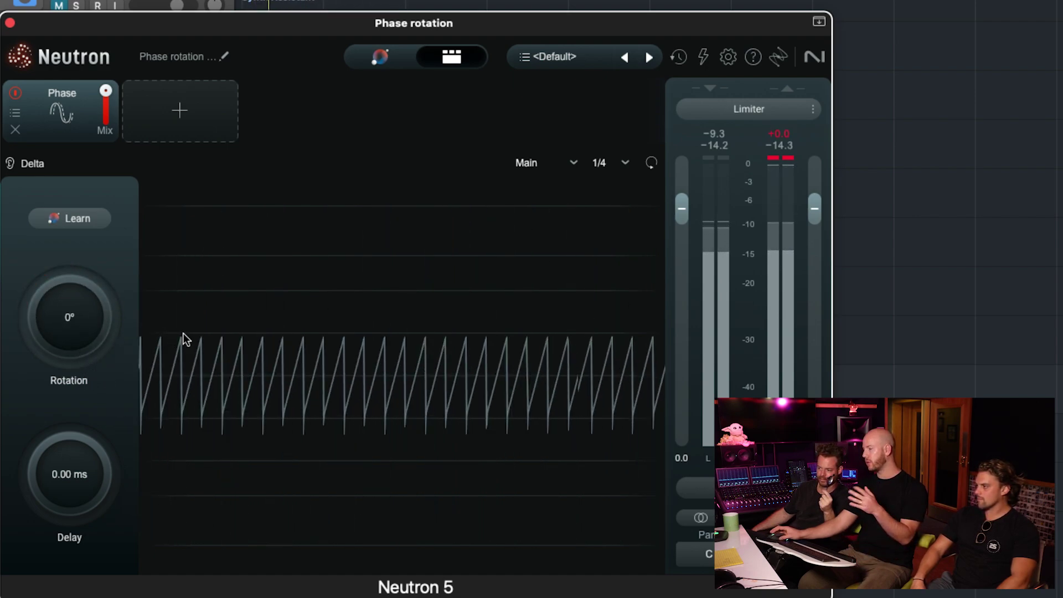
Step: Solo the trombone asym track in place of - Init - and run Phase's Learn on its playback
left_click_drag(94, 33, 233, 35)
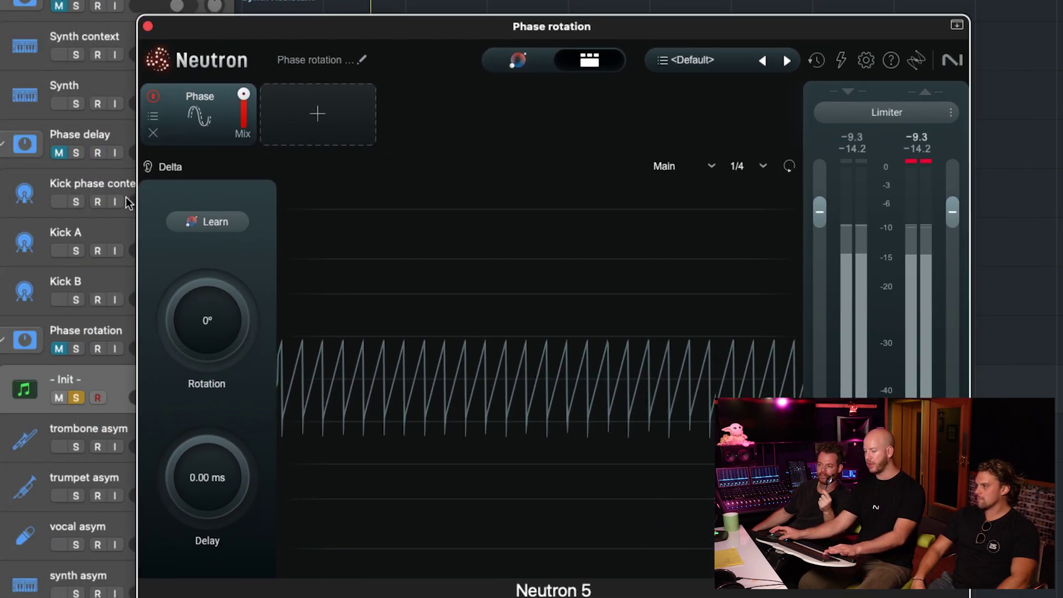
left_click(98, 398)
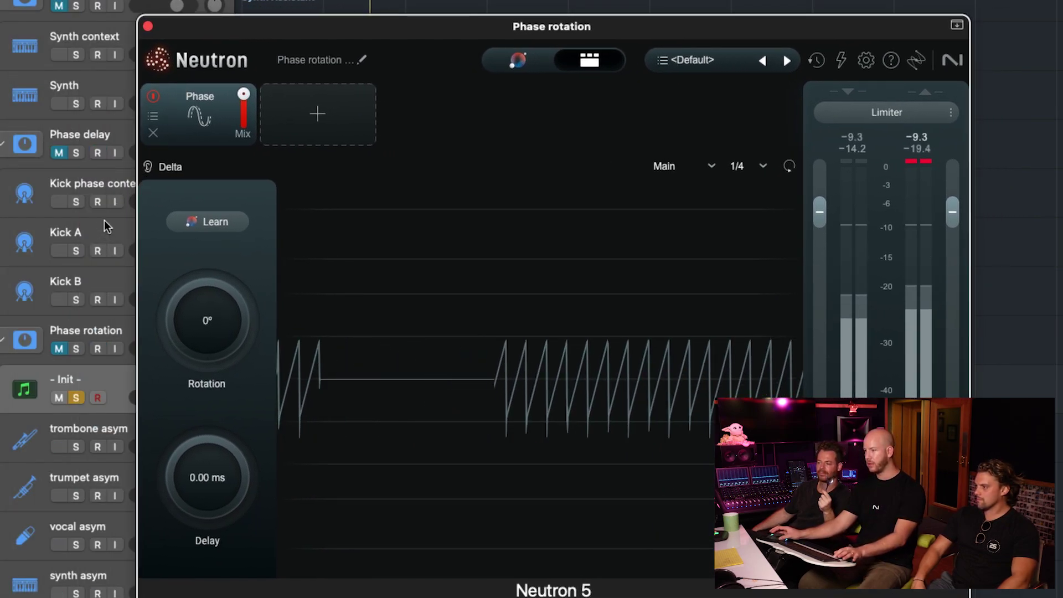
left_click(75, 448)
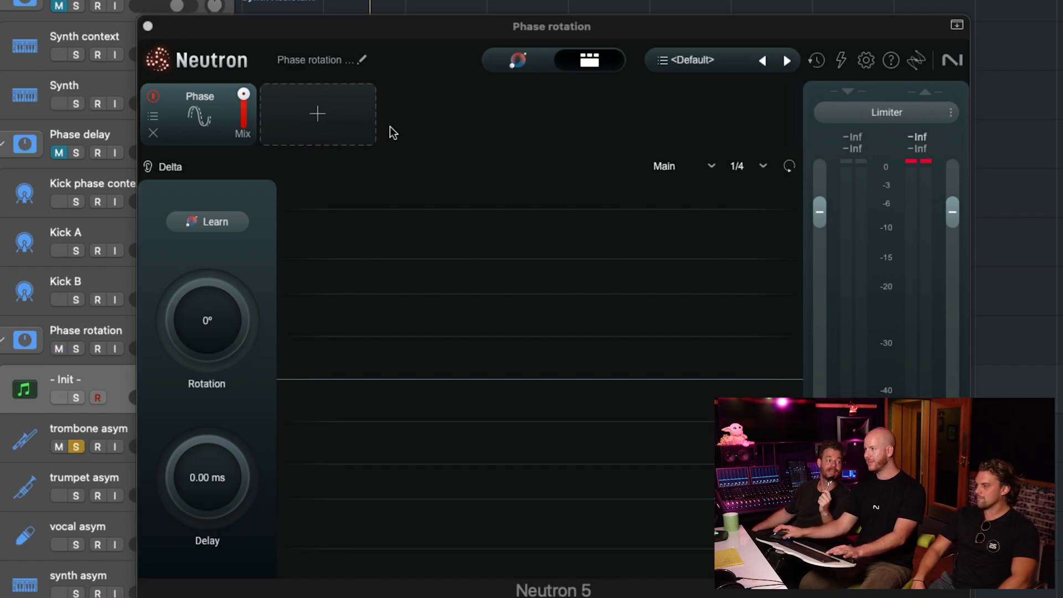
left_click_drag(444, 27, 318, 25)
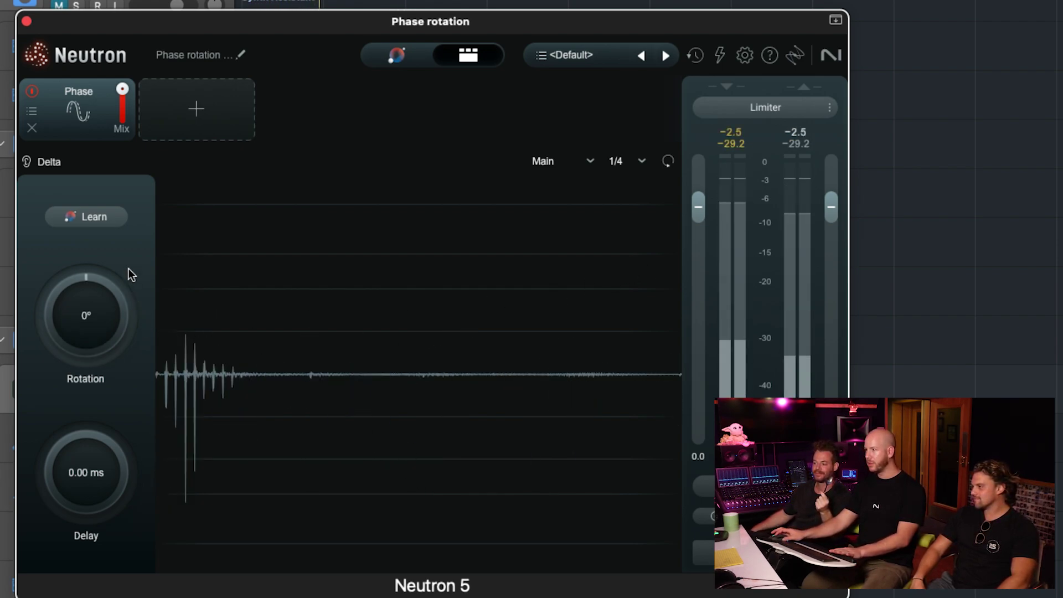
left_click(116, 220)
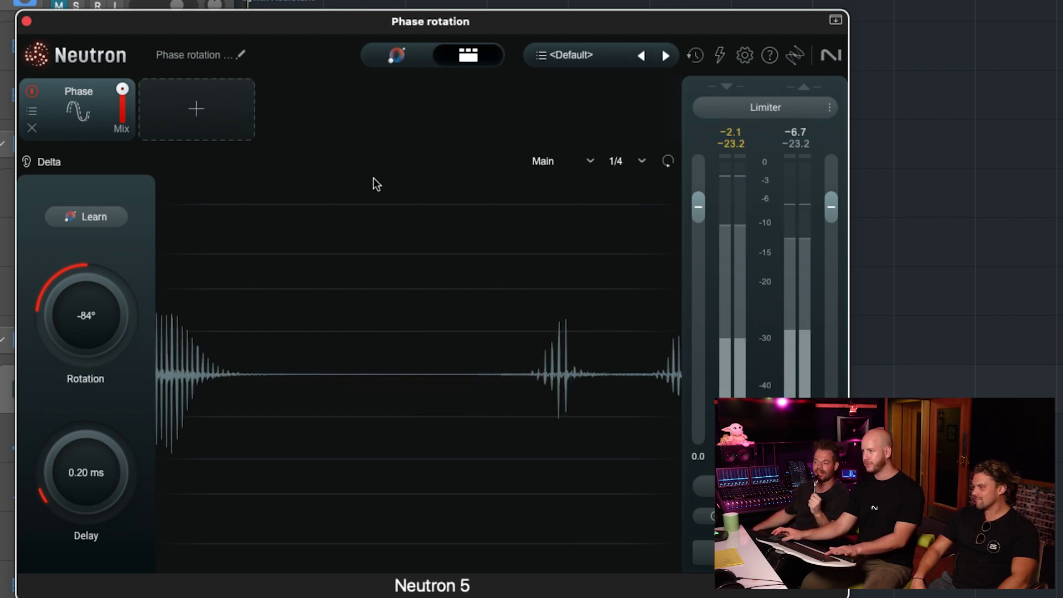
Step: Solo the vocal asym track in place of the trombone and reset the Phase module
left_click_drag(290, 28, 372, 29)
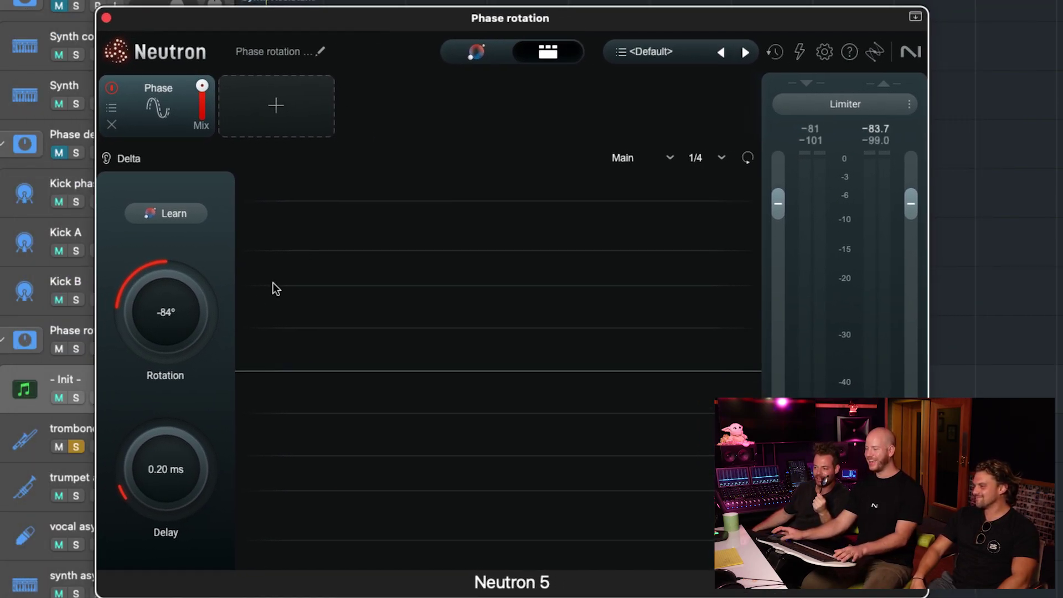
left_click(76, 547)
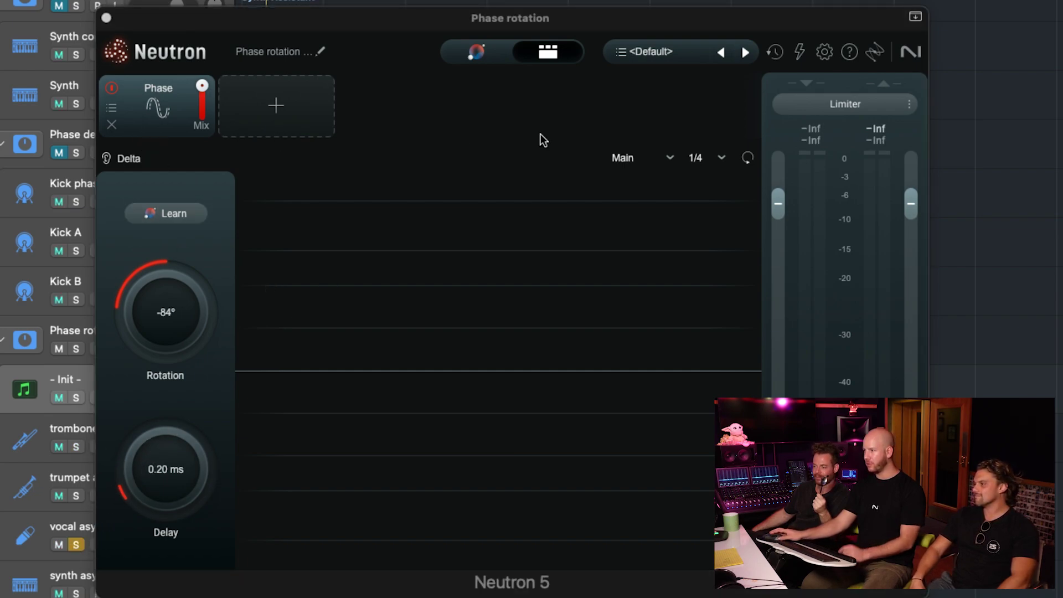
left_click(747, 157)
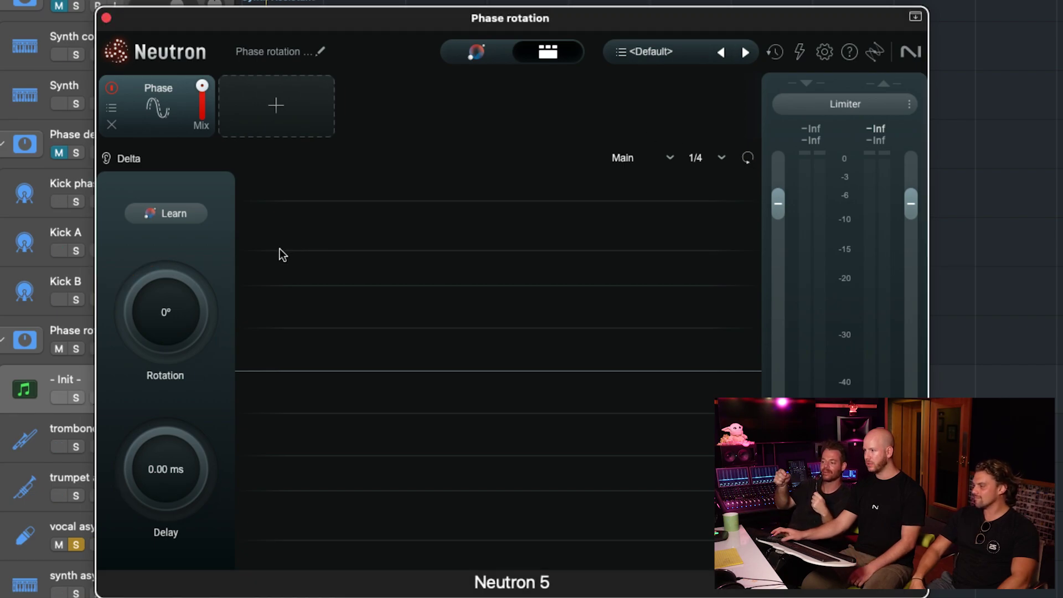
Step: Solo the trombone asym track again and restore the -94° rotation state from Neutron's history
left_click(76, 446)
left_click(76, 432)
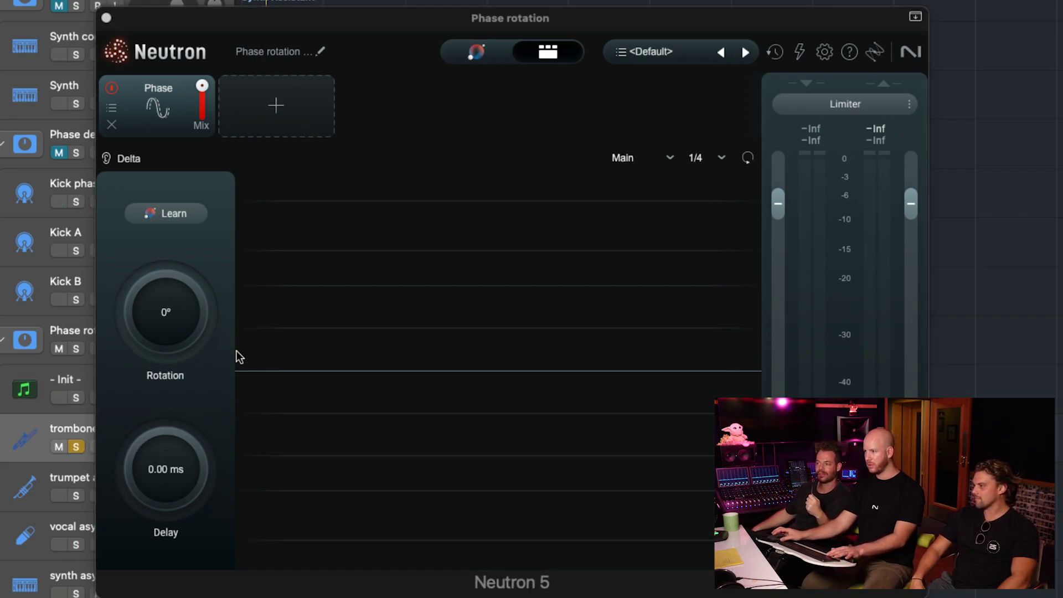
left_click(775, 51)
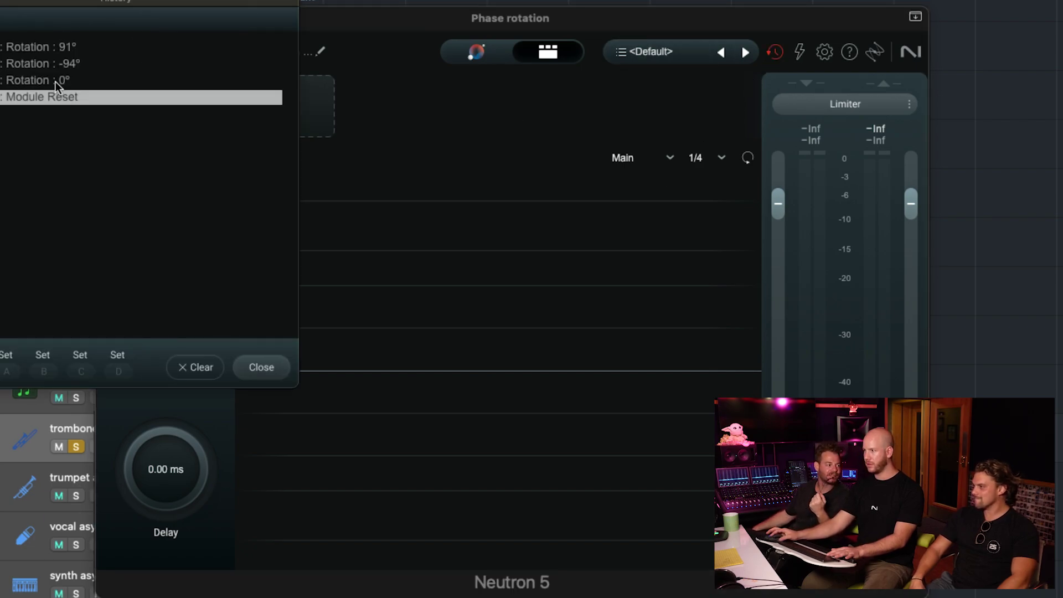
left_click(67, 70)
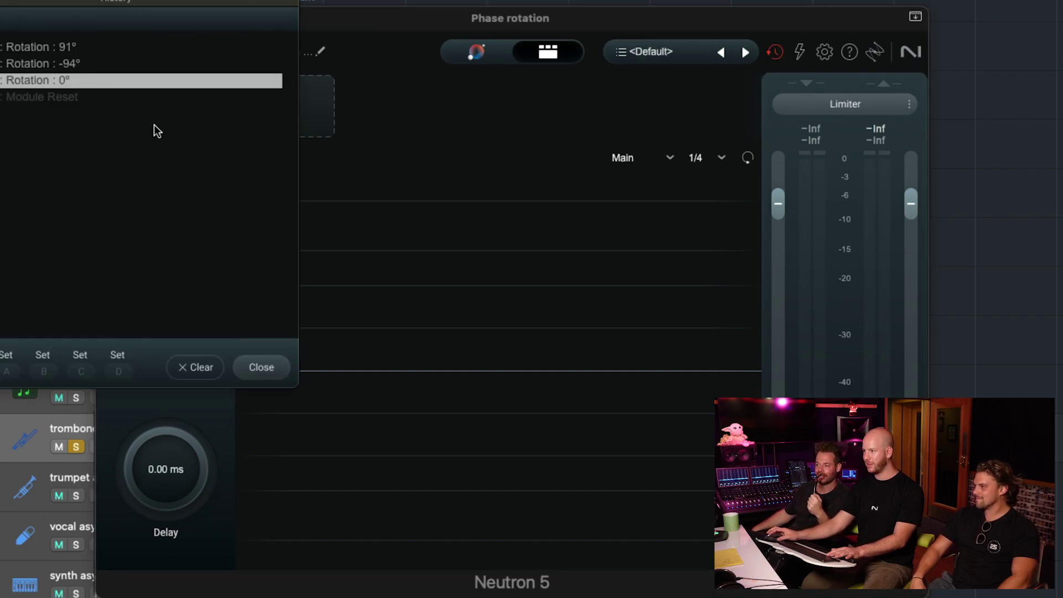
left_click(145, 63)
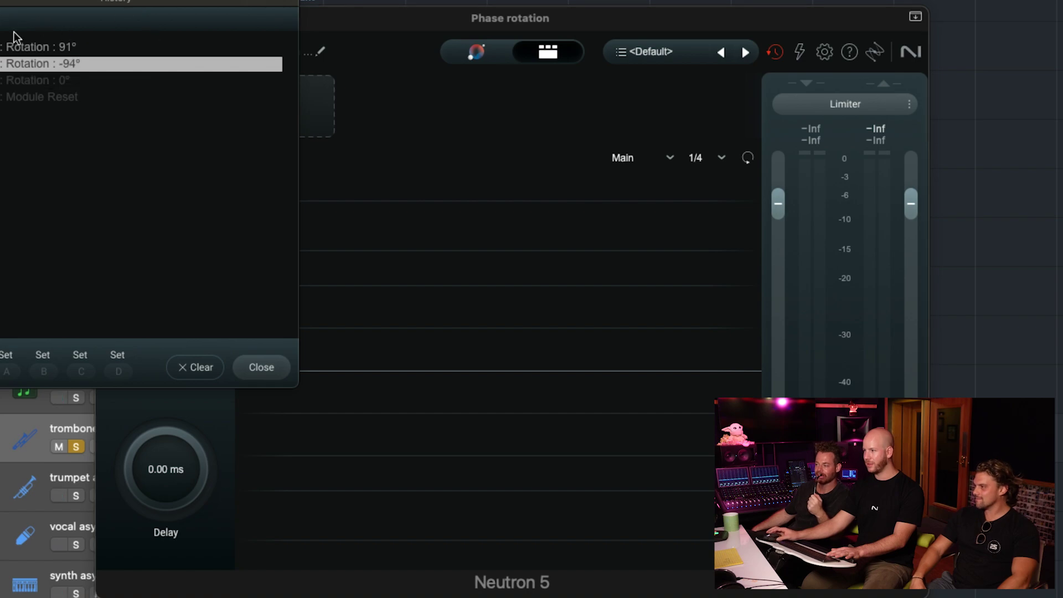
left_click(261, 365)
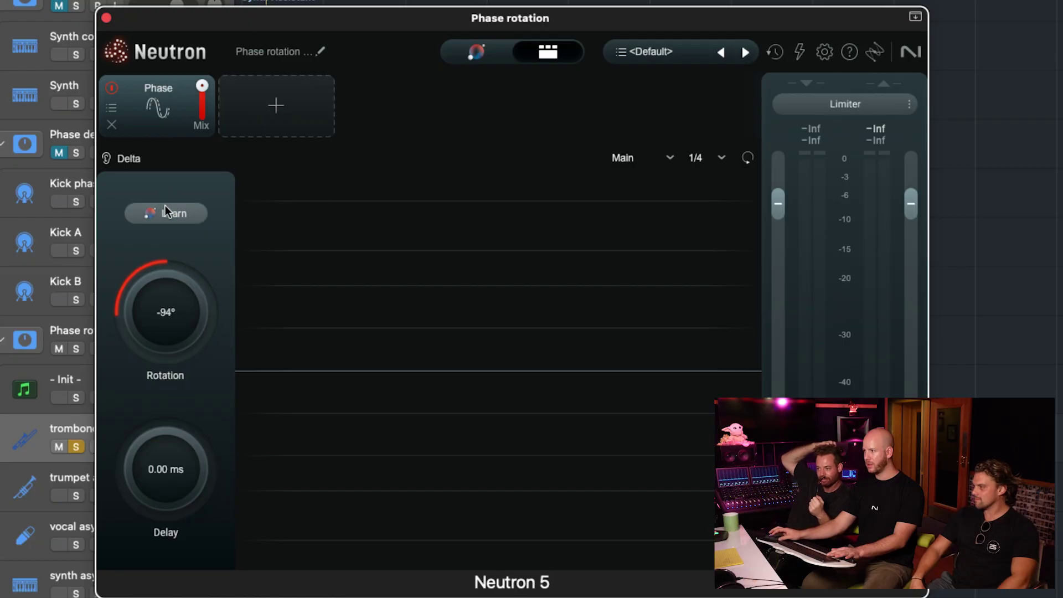
Step: Run Phase's Learn during playback and compare the learned rotation against the bypassed plug-in
left_click(165, 211)
key("space")
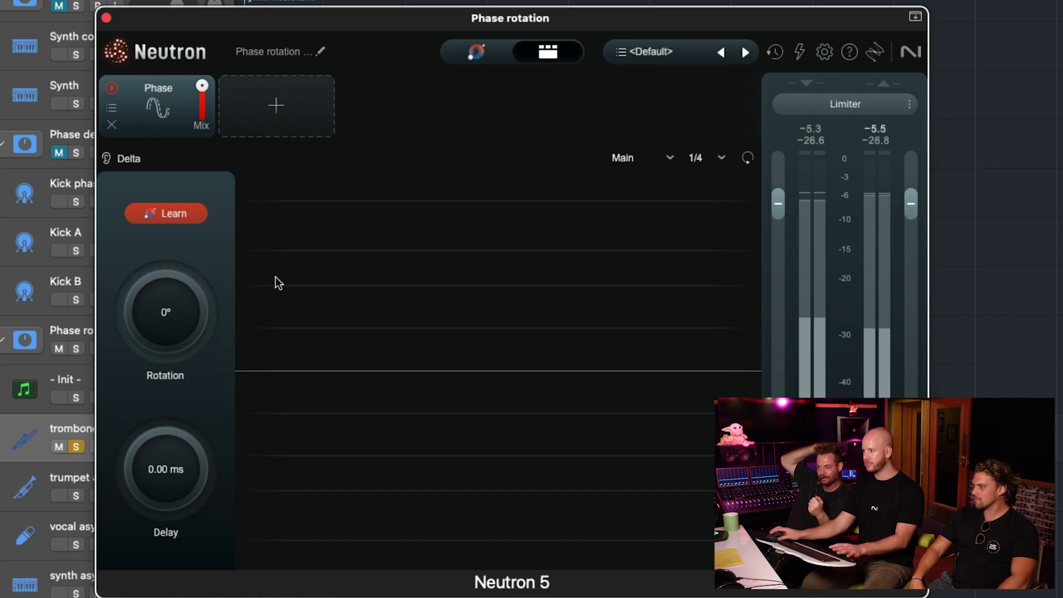
left_click_drag(497, 25, 876, 90)
left_click(438, 420)
left_click_drag(806, 91, 235, 35)
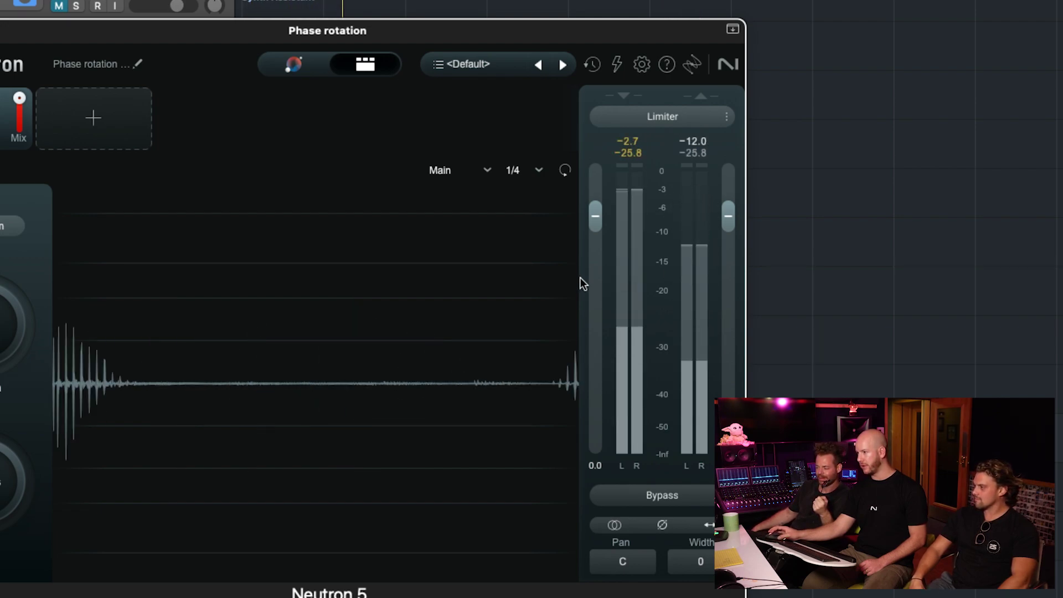
left_click(686, 497)
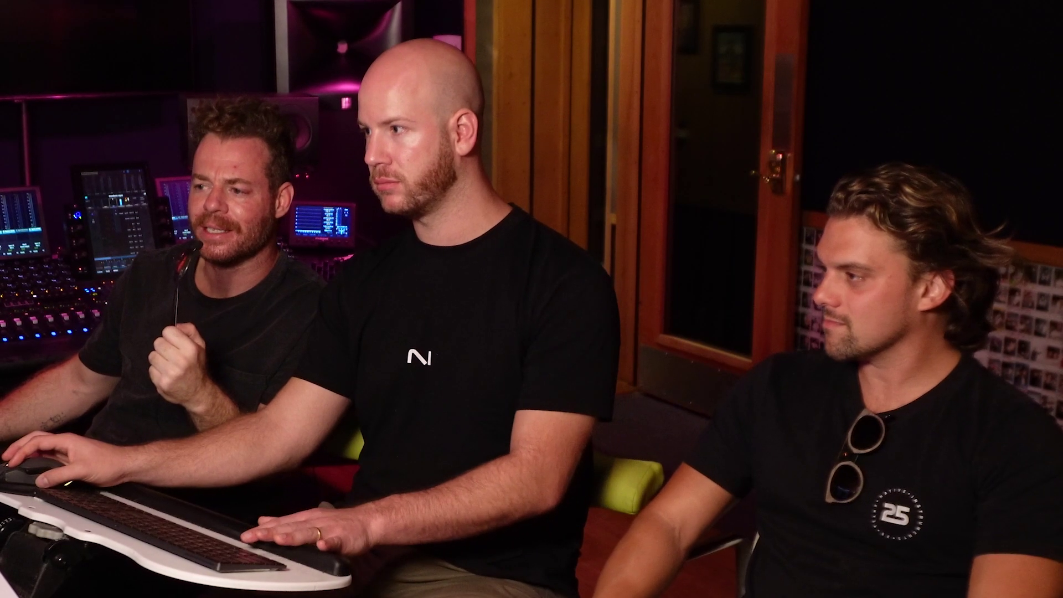
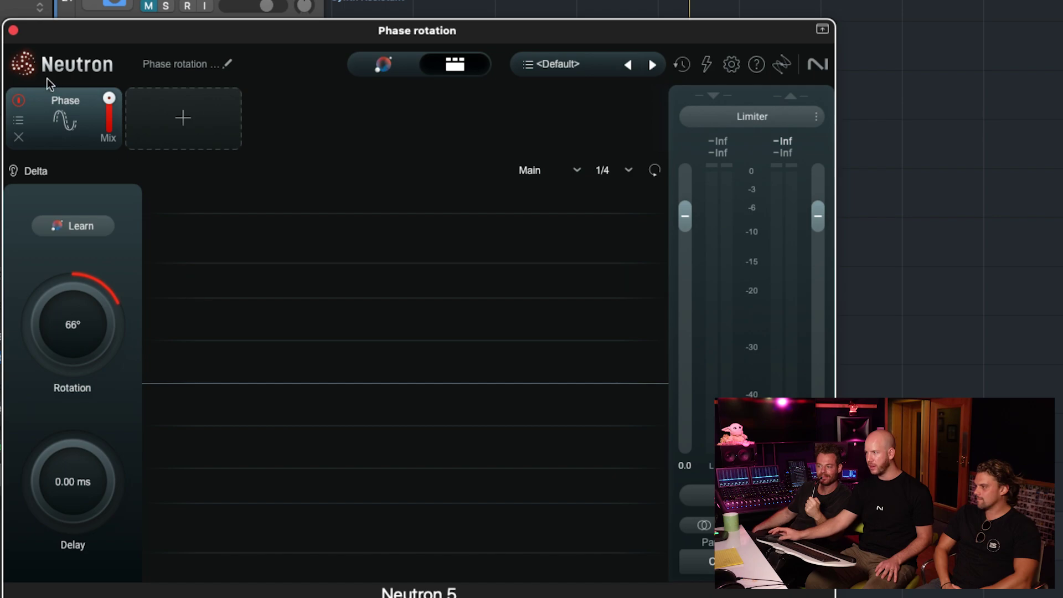
Step: Solo and select the synth asym track in place of vocal asym, and reset the Phase rotation to 0°
left_click_drag(86, 39, 412, 58)
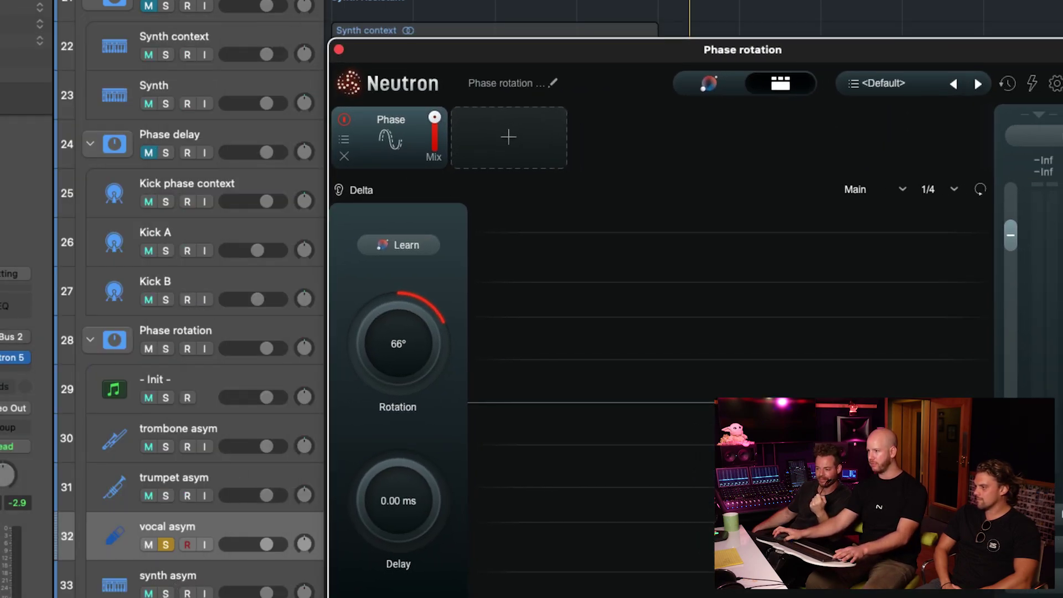
left_click(166, 593)
left_click(199, 577)
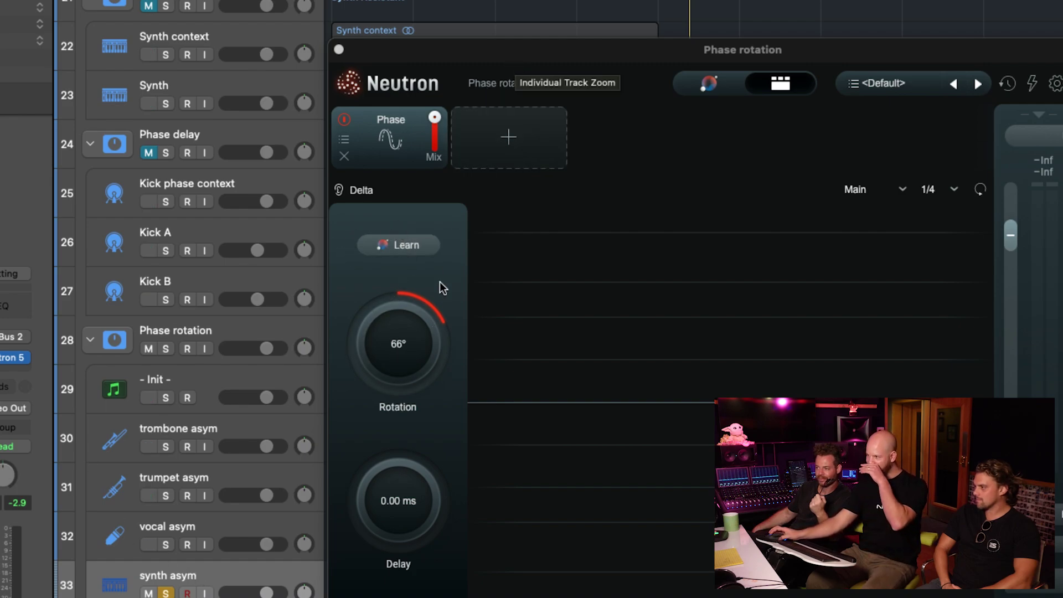
left_click(400, 357, "alt")
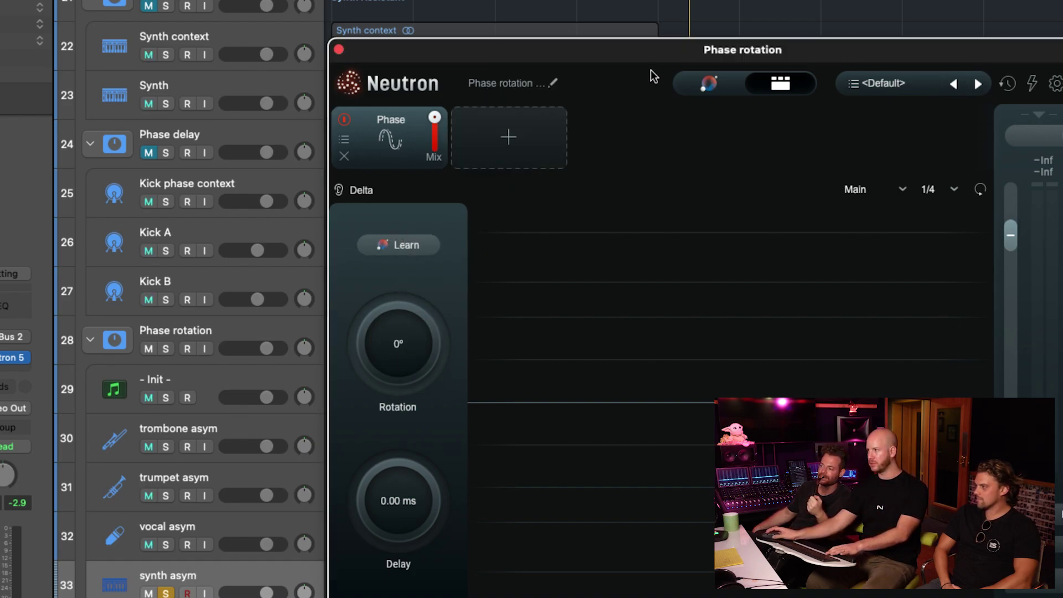
Step: Play the synth asym track and run Phase's Learn on it
left_click_drag(640, 46, 387, 1)
key("space")
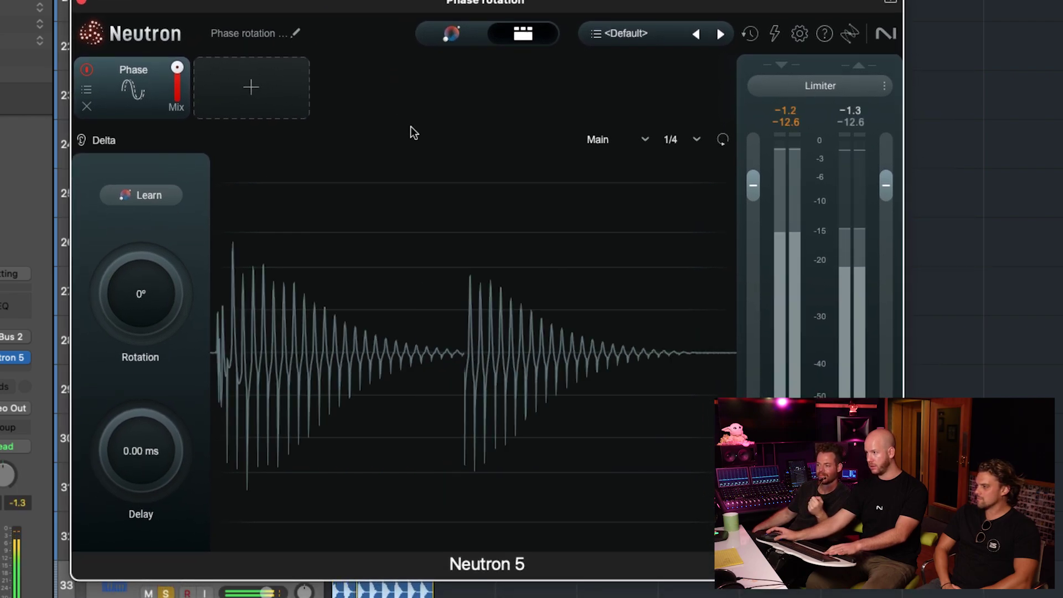
left_click(119, 196)
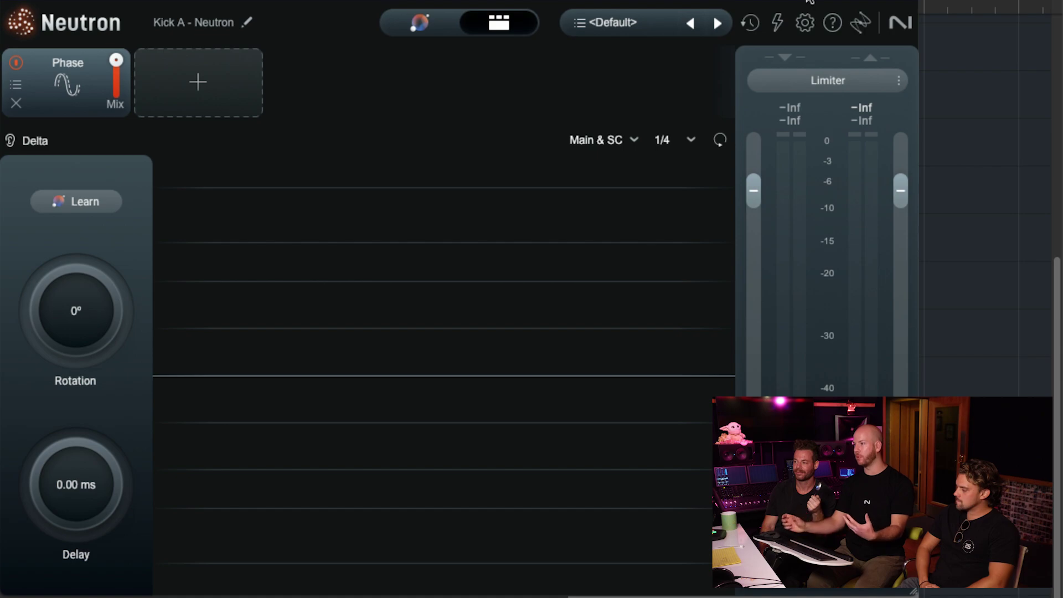
Step: Set the Phase waveform display on Kick A to Main and review the other display source options
left_click(614, 142)
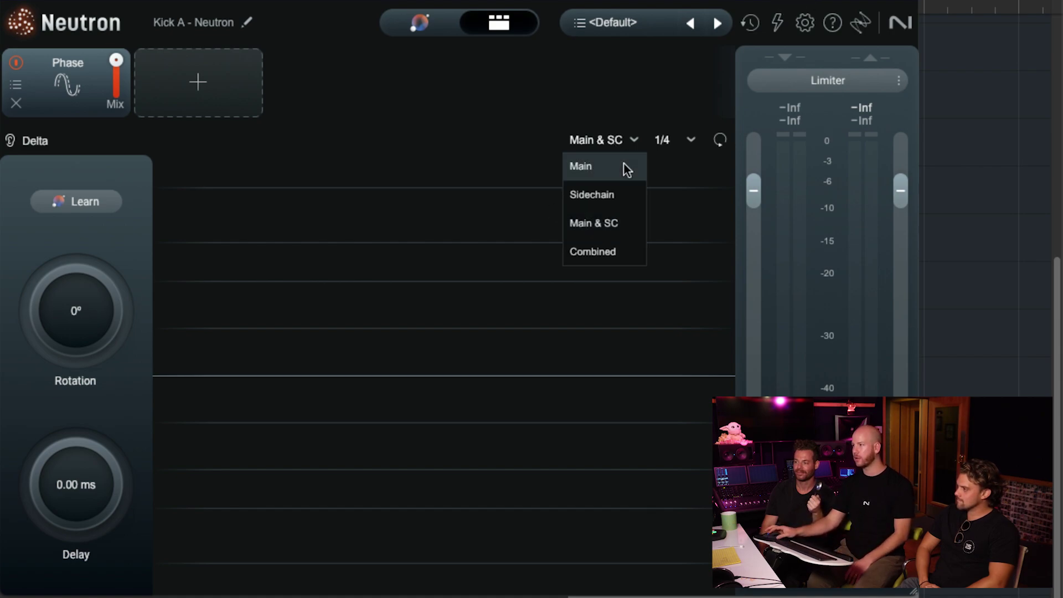
left_click(594, 169)
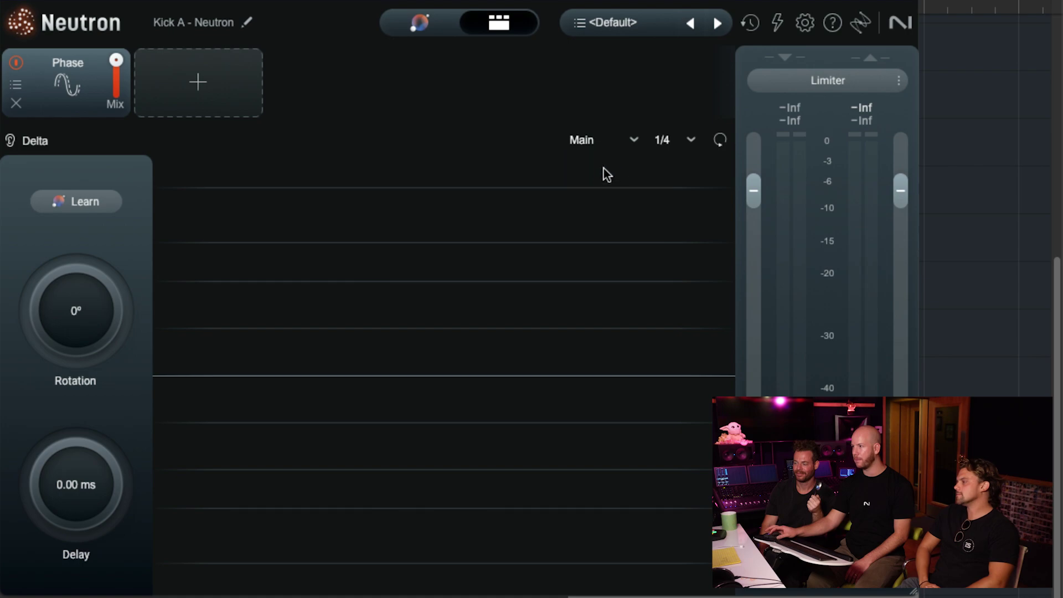
left_click(598, 141)
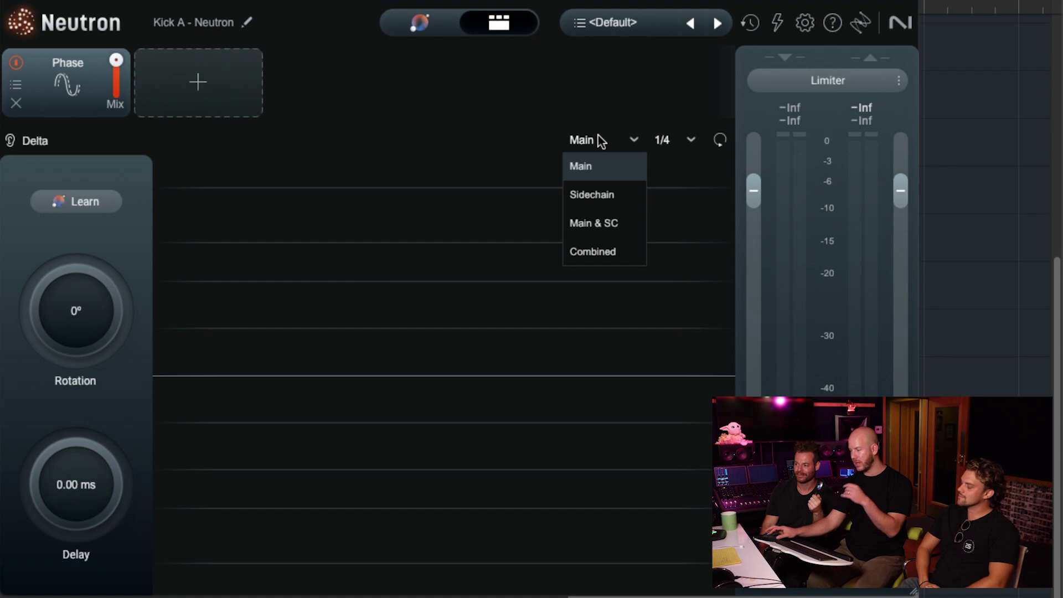
left_click(578, 103)
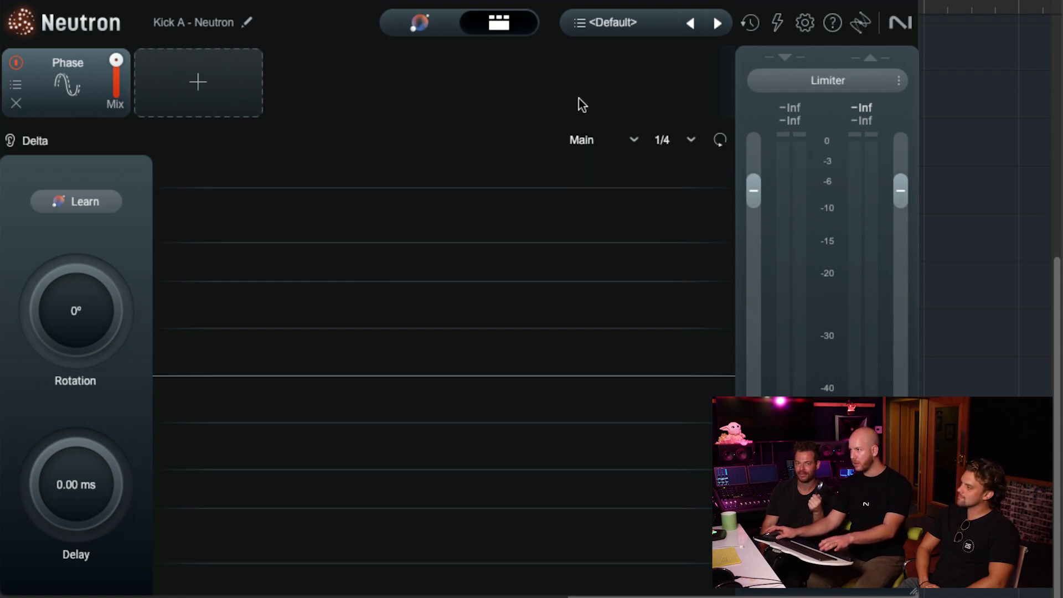
Step: Start playback and compare the kicks in the Phase waveform display, viewing Sidechain alone and Main & SC overlaid
key("space")
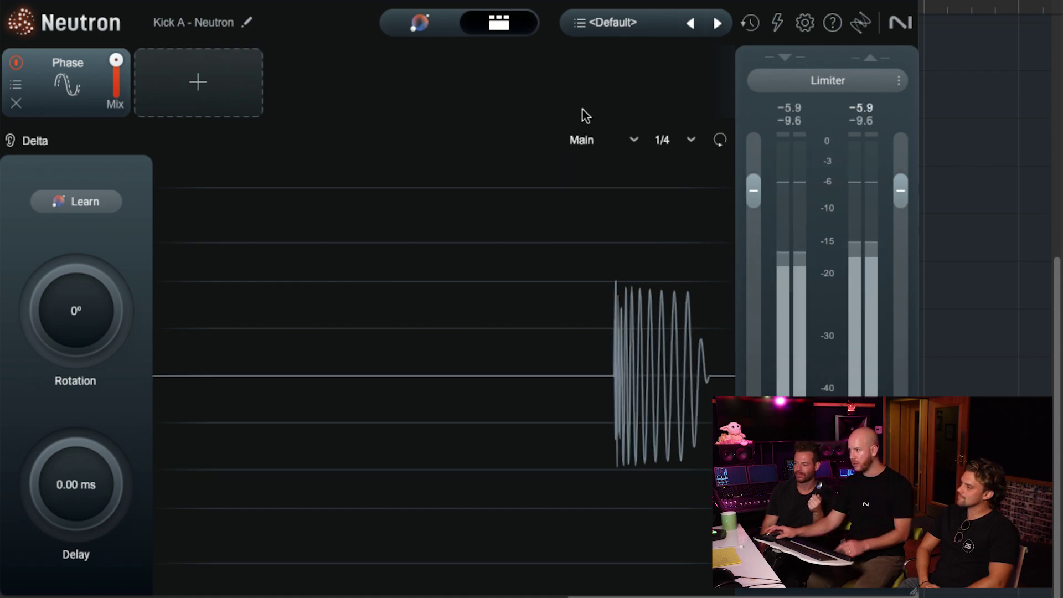
left_click(598, 144)
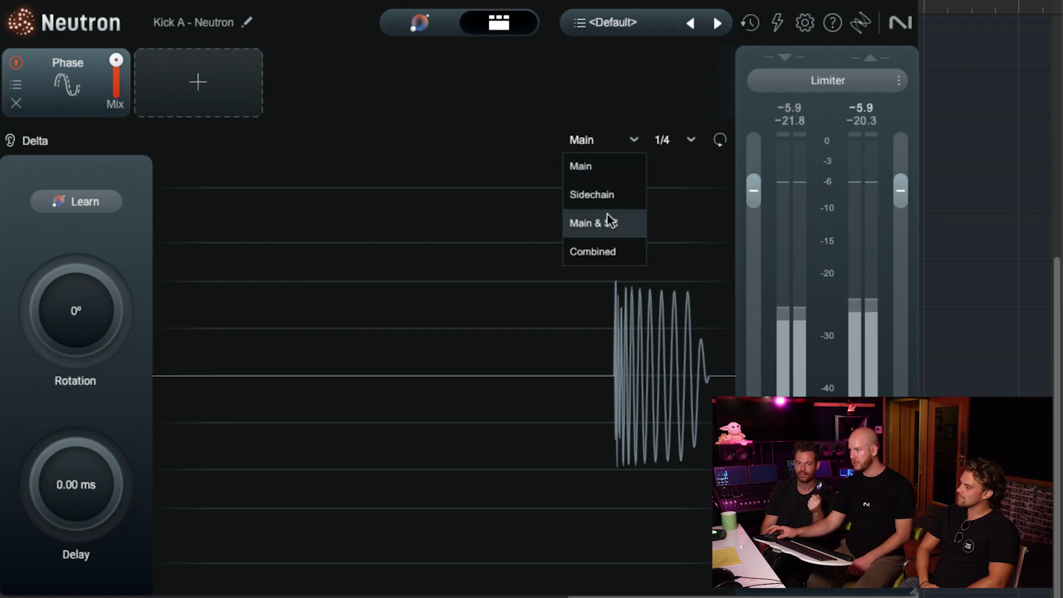
left_click(611, 199)
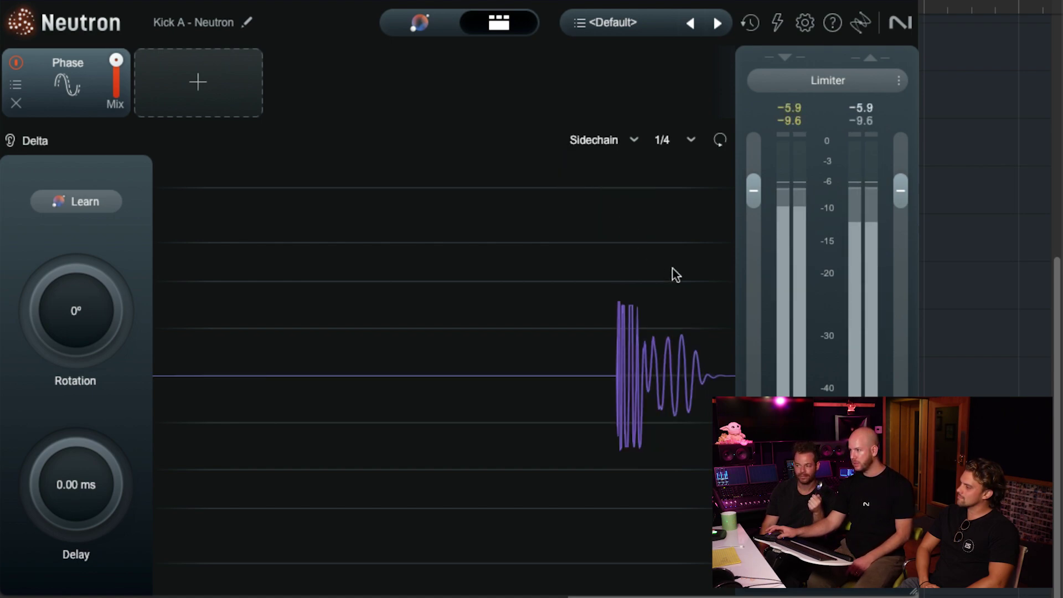
left_click(603, 140)
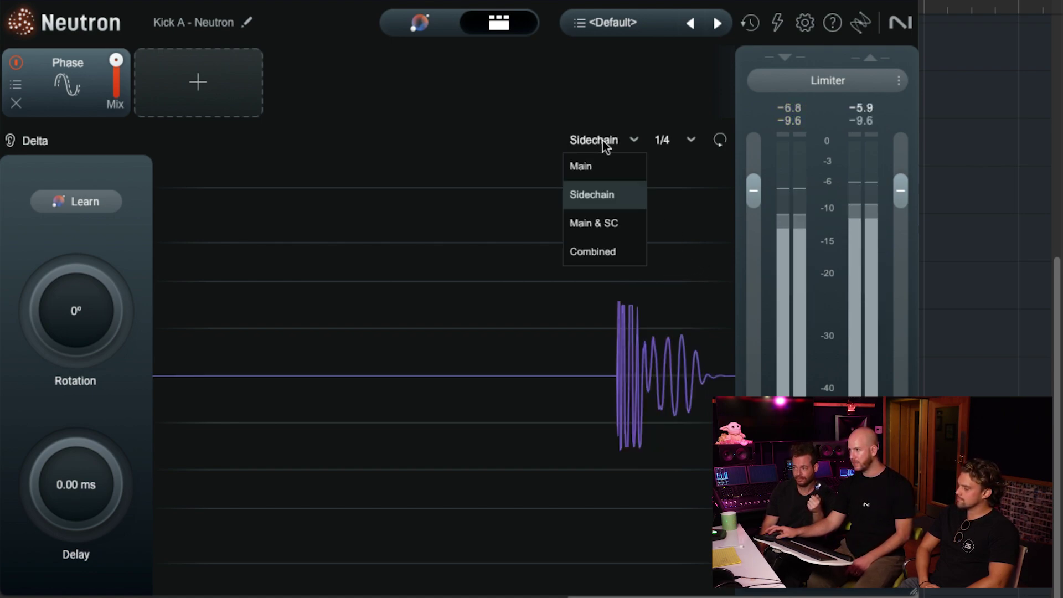
left_click(607, 224)
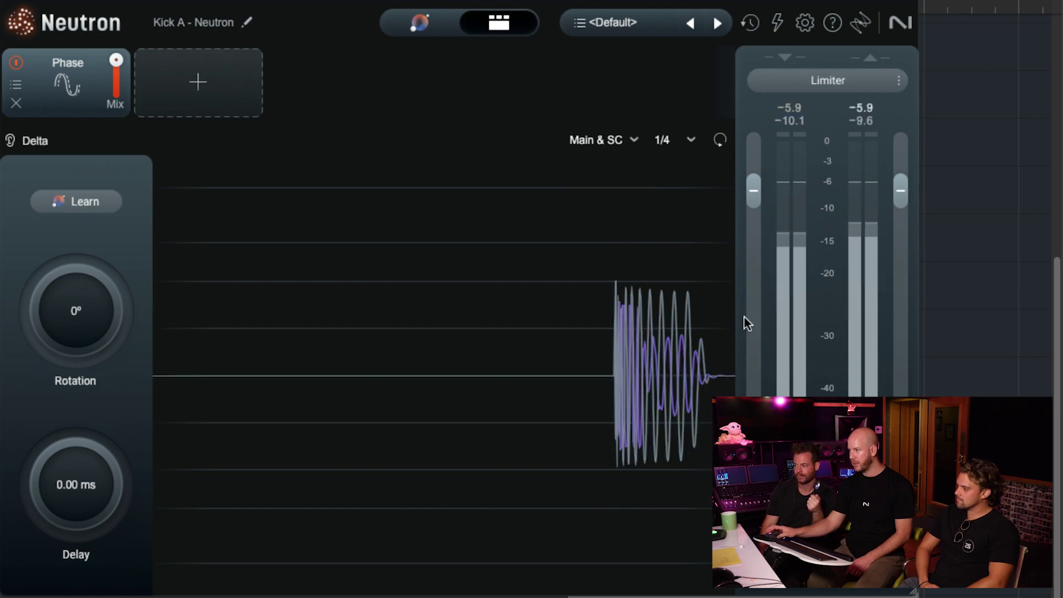
Step: Set the Phase waveform display's time length to 1/8 and its source to Combined
left_click(681, 143)
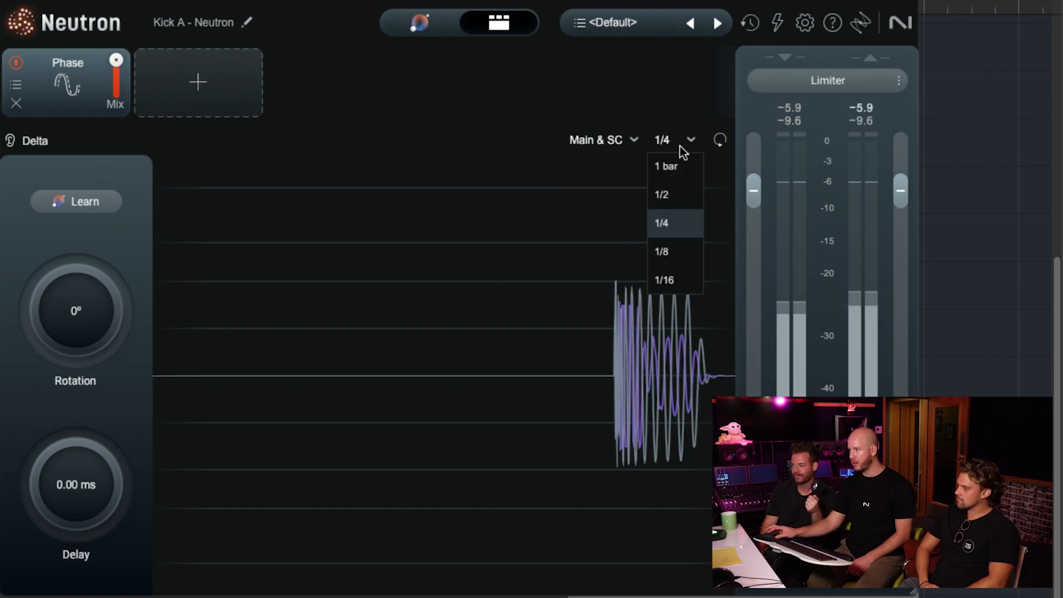
left_click(678, 254)
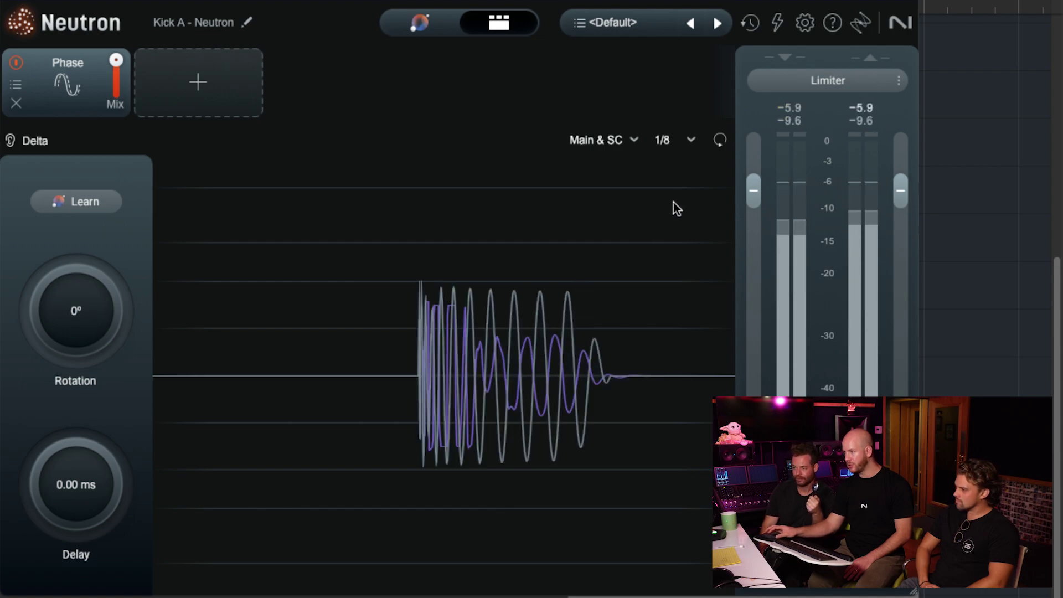
left_click(606, 139)
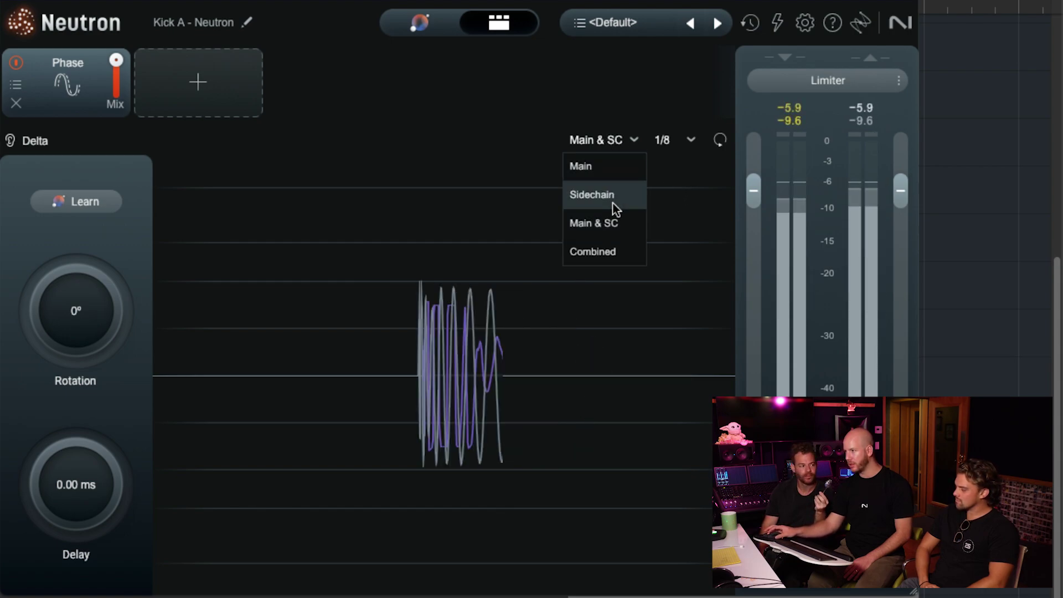
left_click(611, 257)
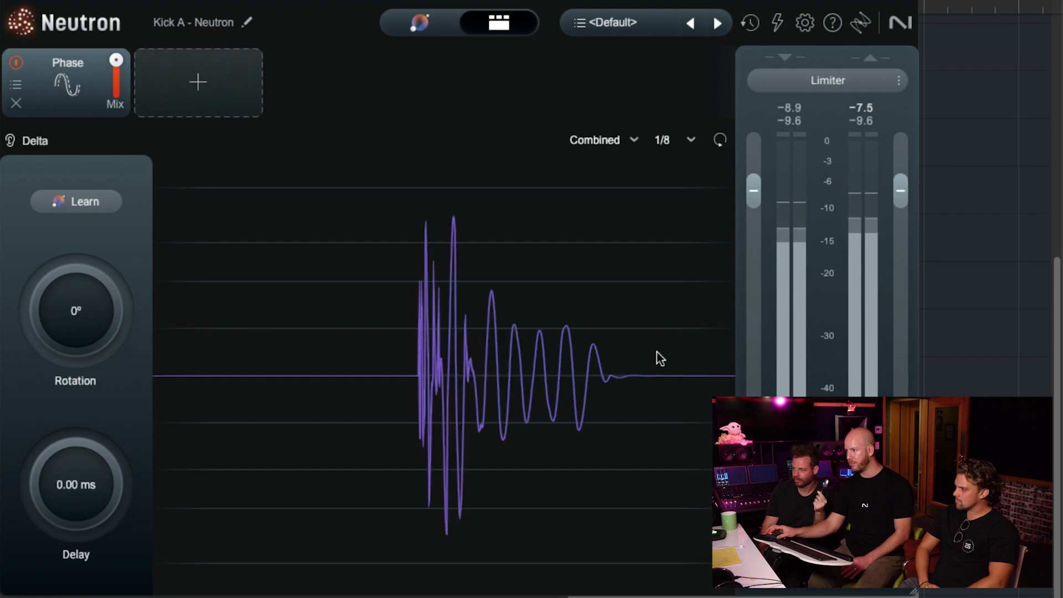